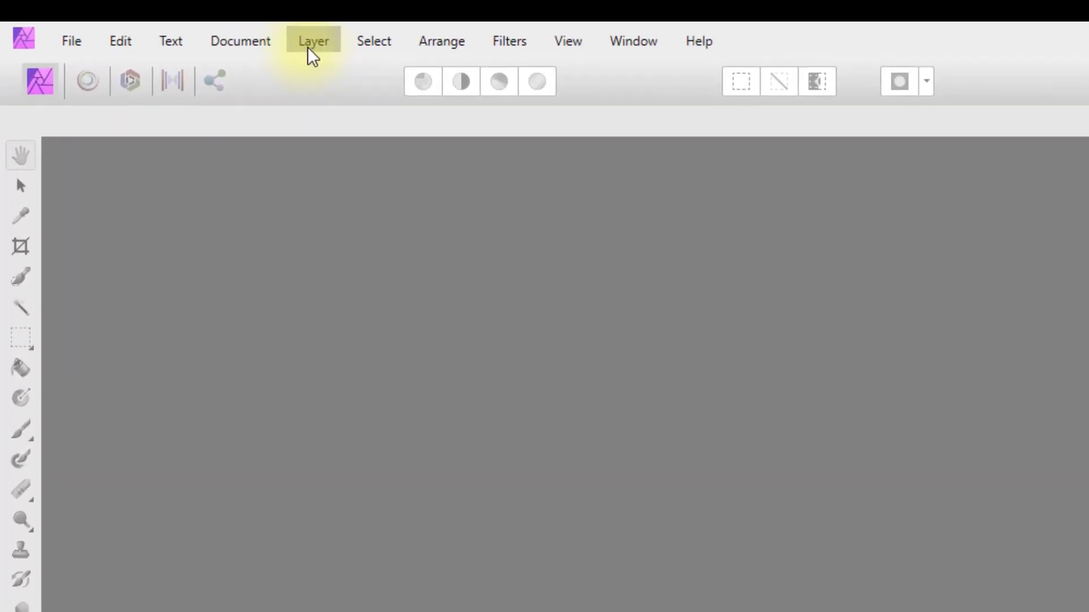
click(307, 45)
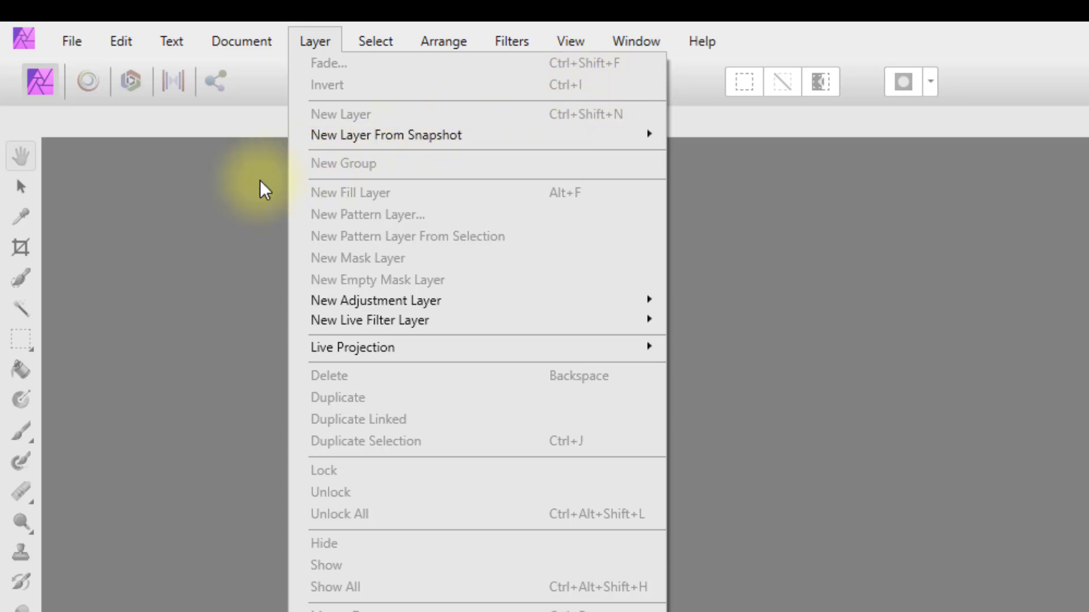
click(161, 196)
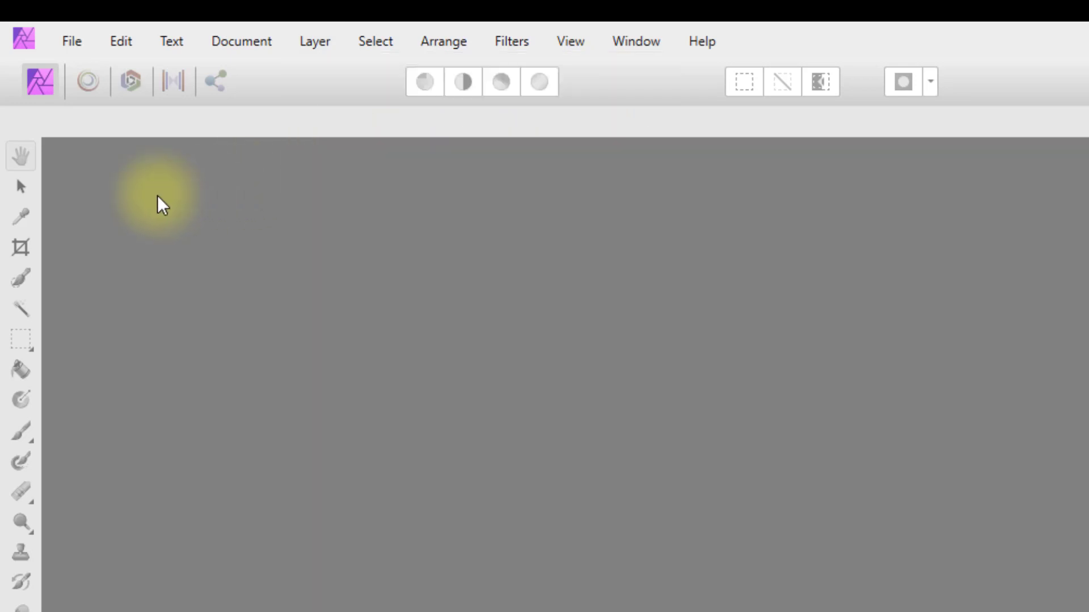
click(70, 47)
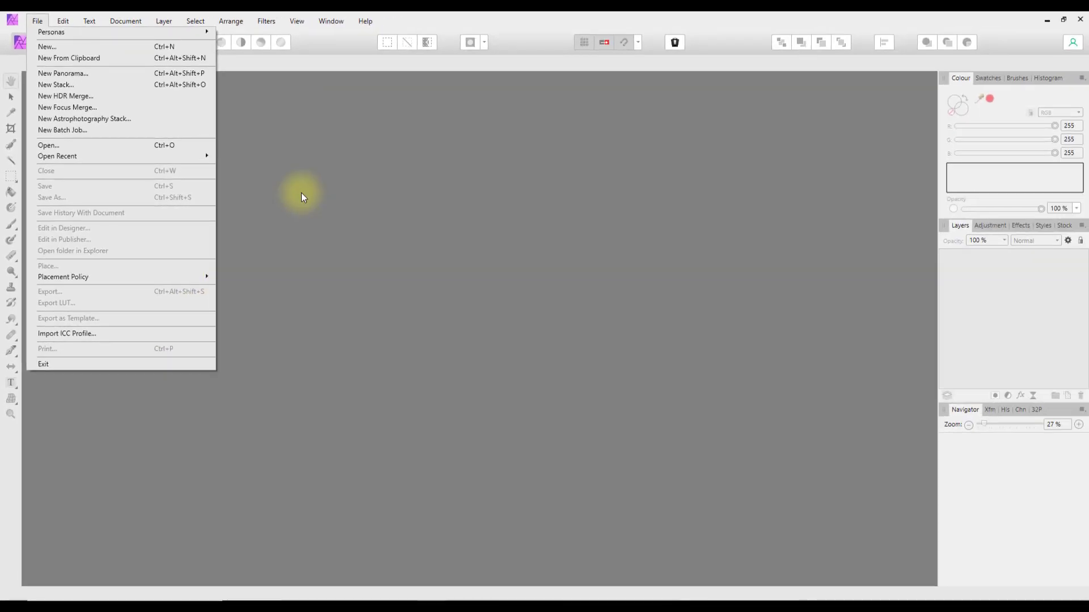
click(301, 193)
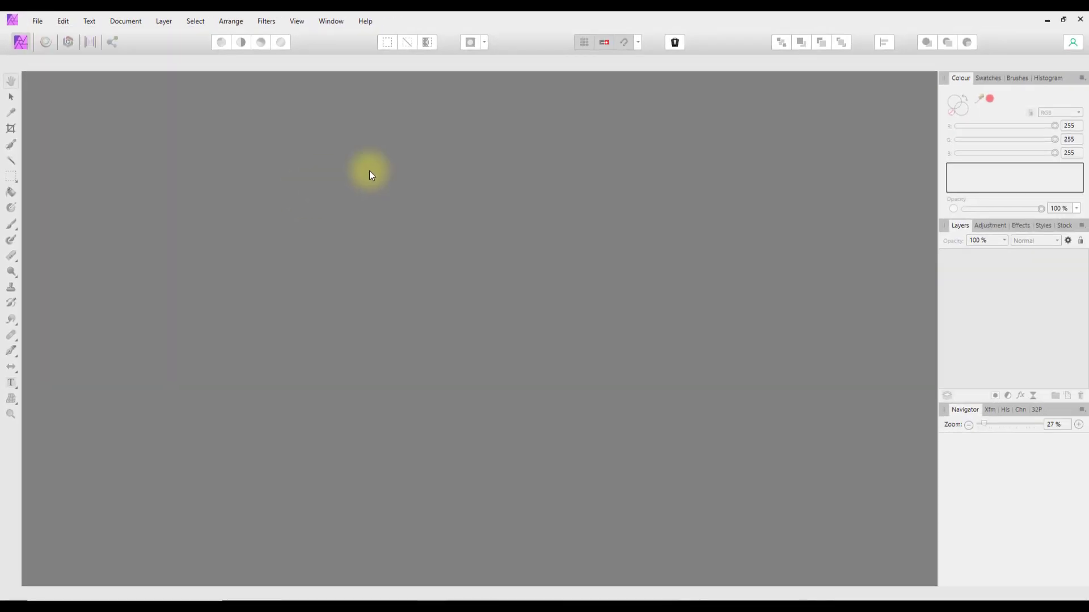
Open the recently used photo sparrow-15-9-21-b.jpg.
click(38, 20)
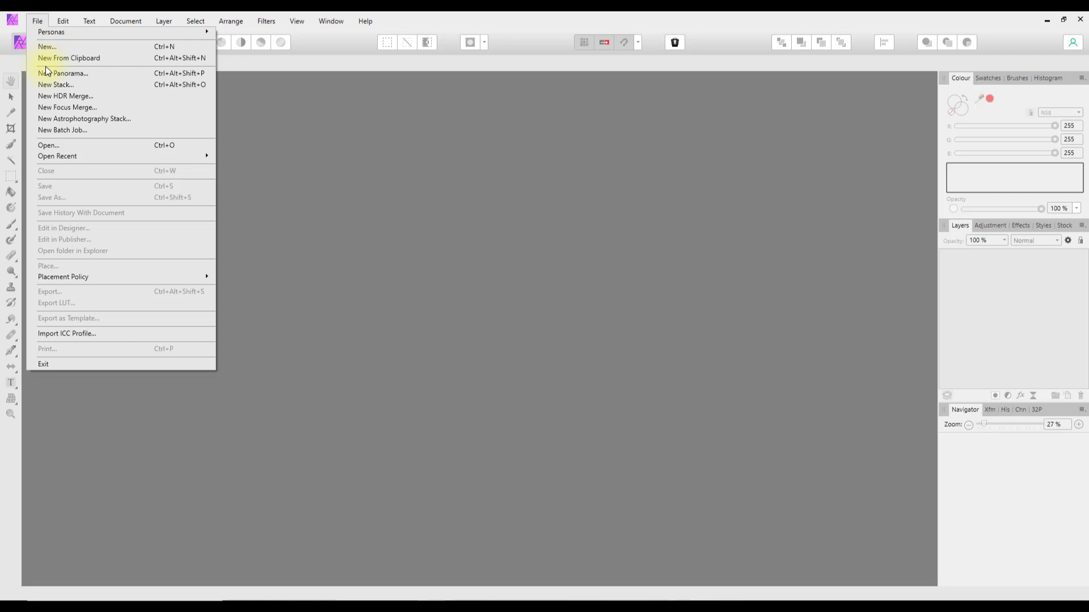
mouse_move(169, 156)
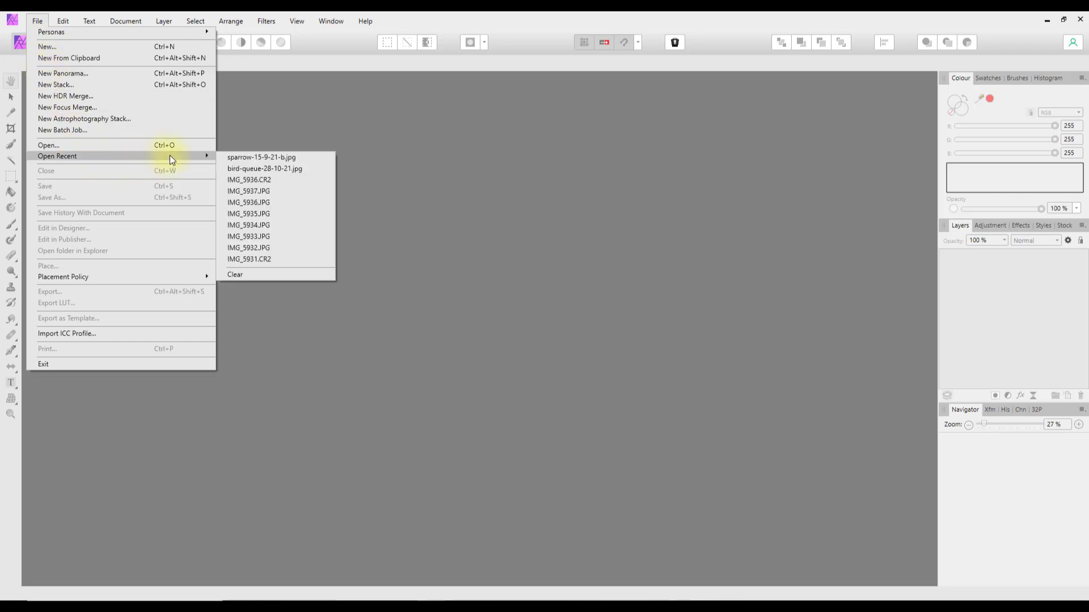
click(238, 158)
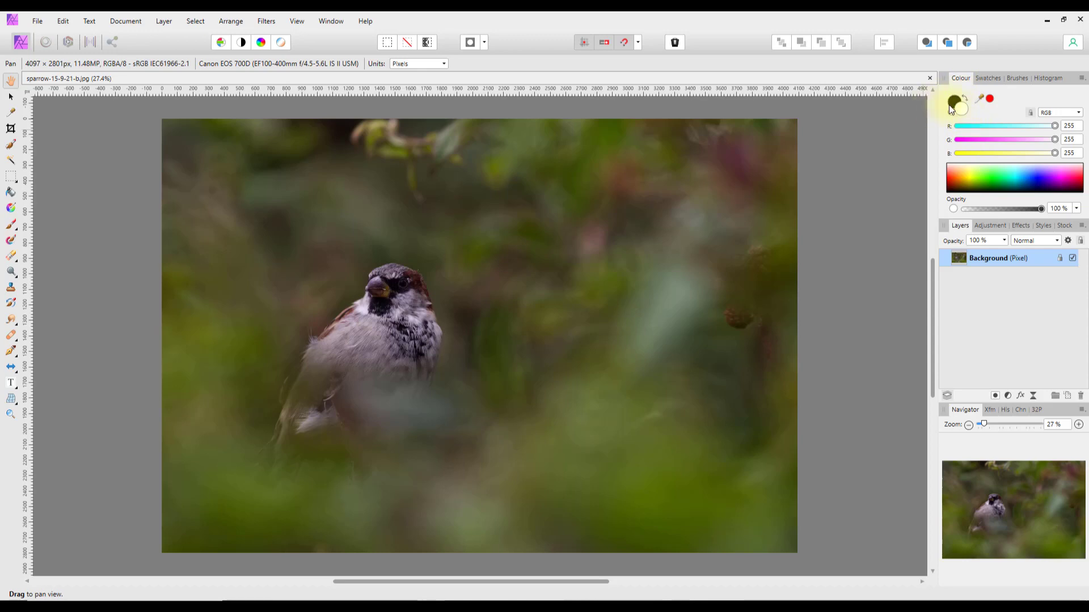
Try a blue primary colour and a magenta secondary colour, and reset both to the default black and white.
click(954, 102)
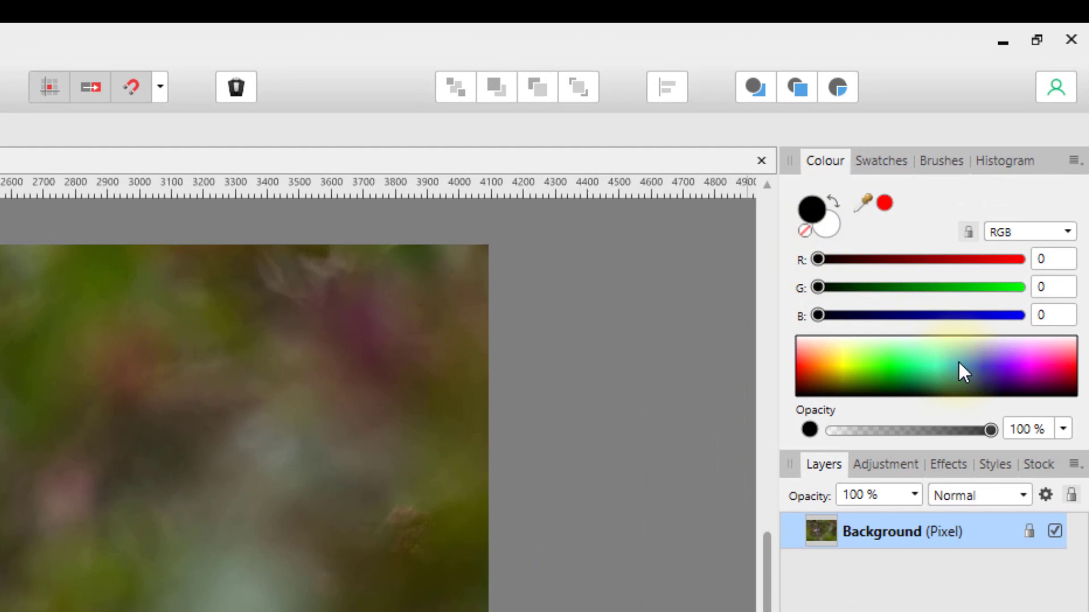
click(958, 359)
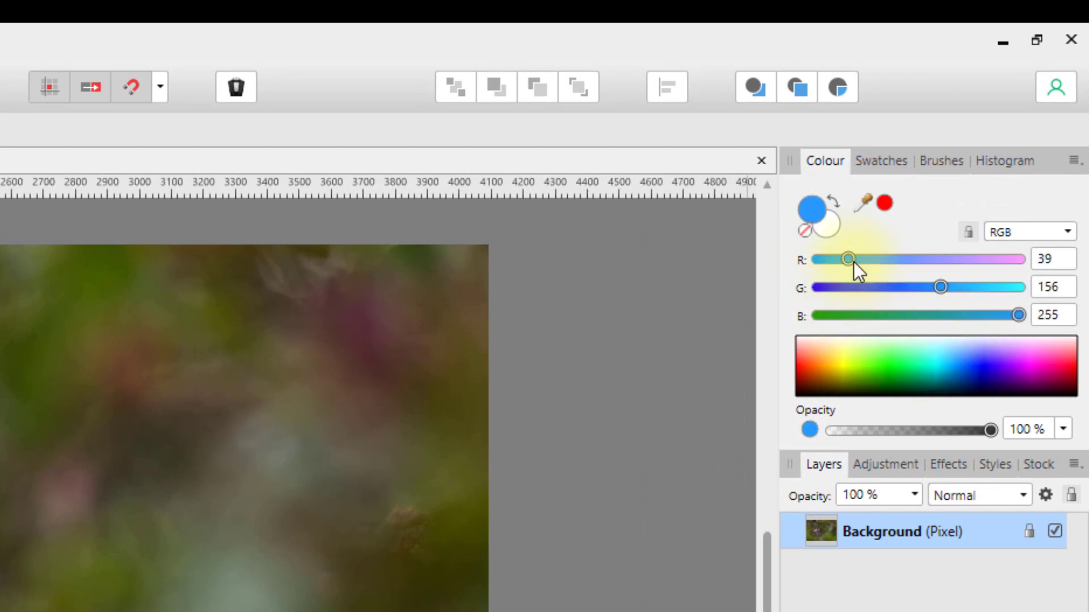
click(828, 224)
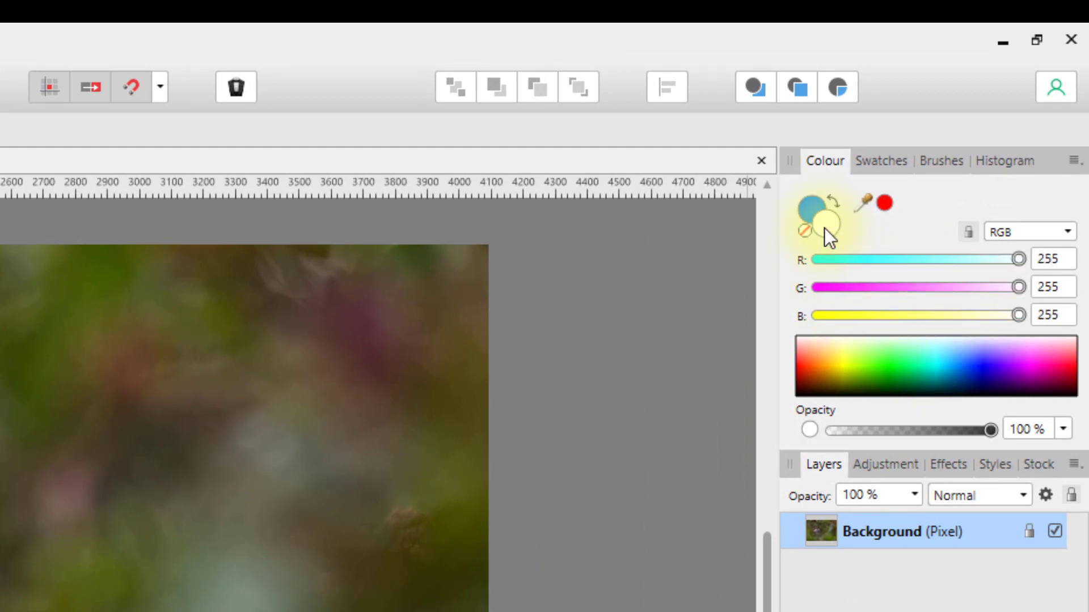
click(1026, 368)
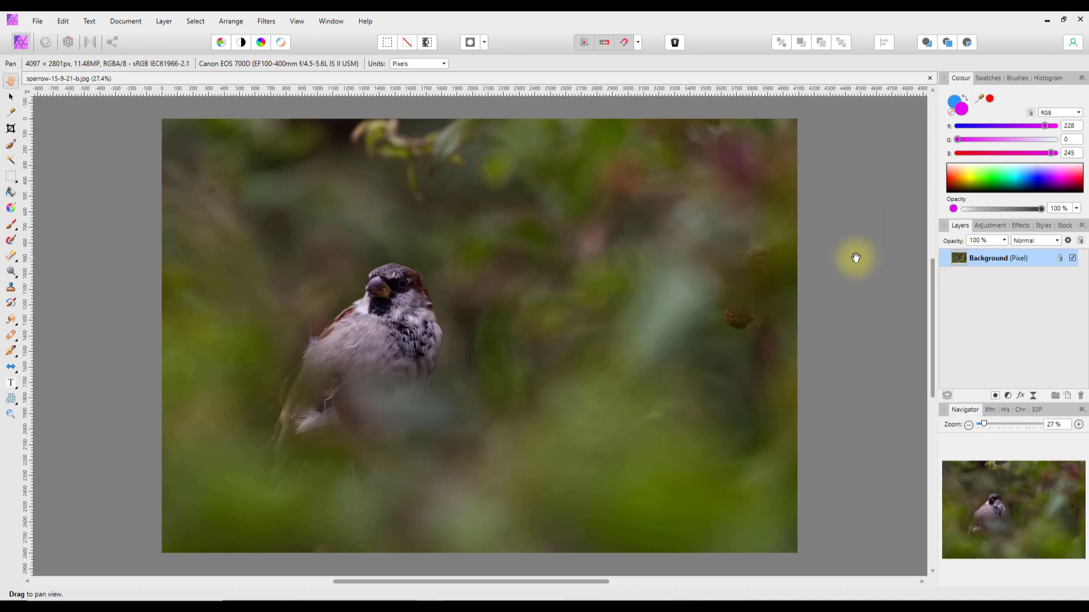
key(d)
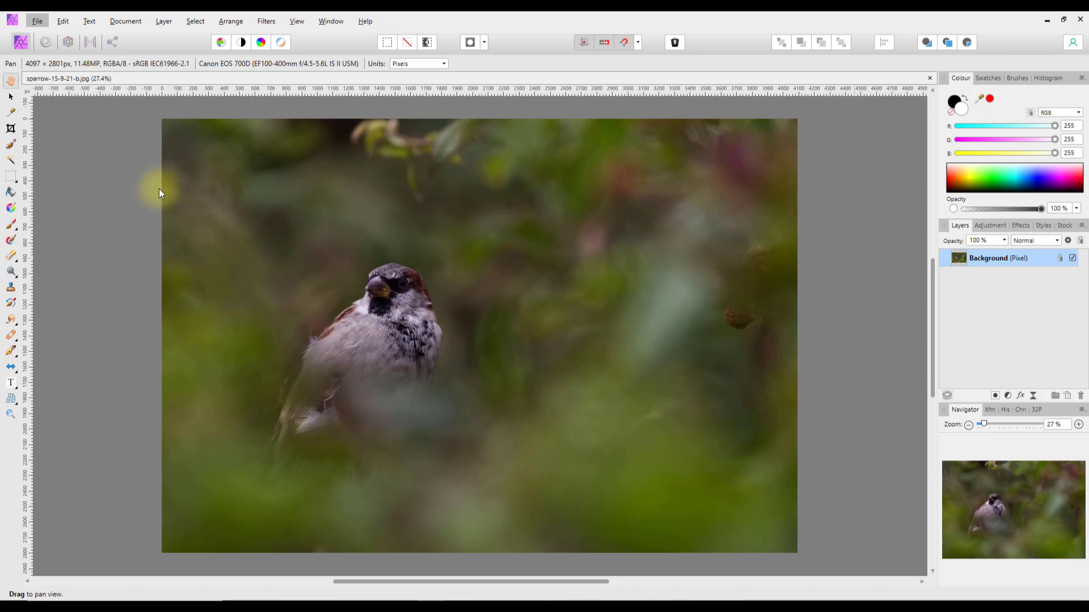
Open the Keyboard Shortcuts preferences and move the dialog slightly higher over the photo.
click(62, 25)
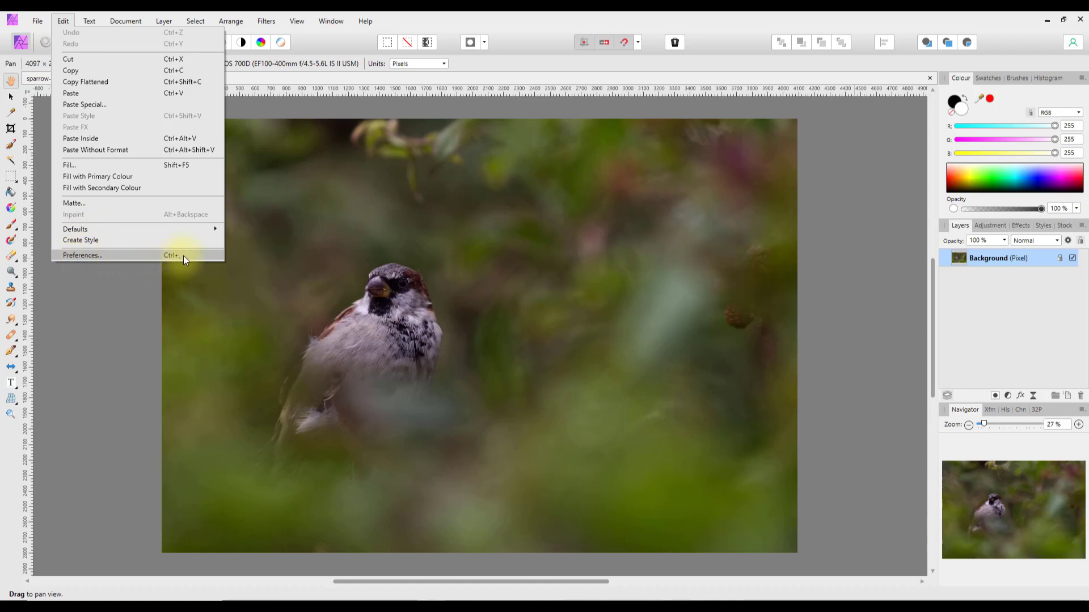
click(131, 256)
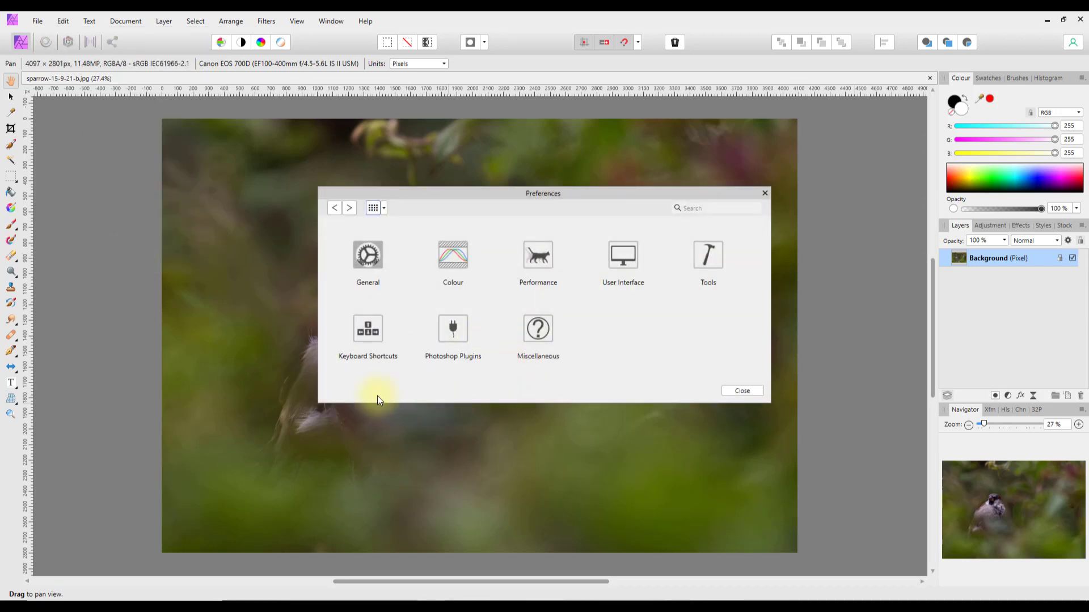
click(373, 335)
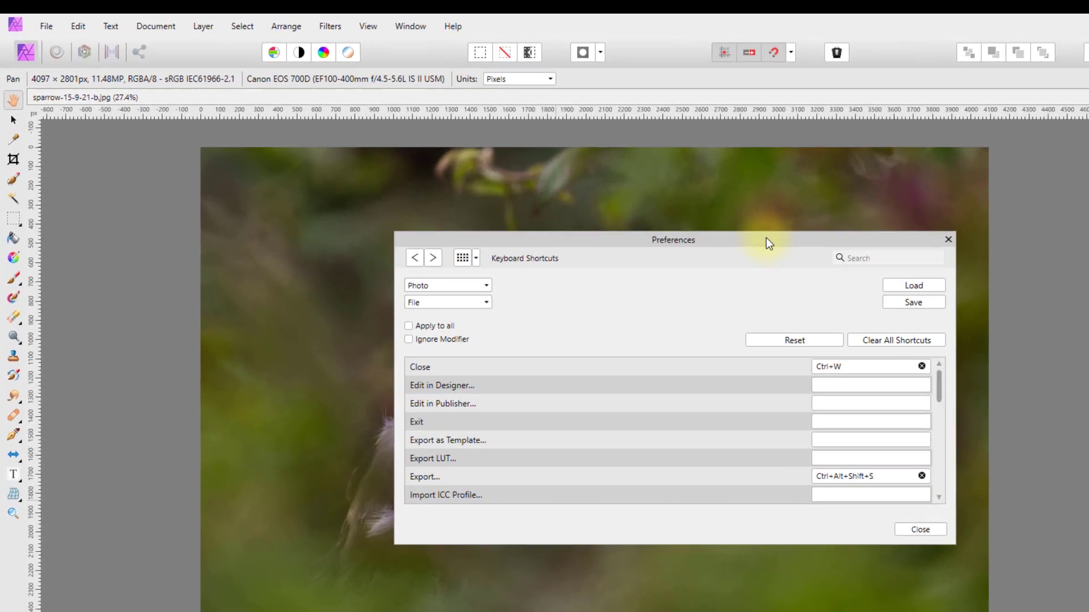
drag(616, 193, 615, 171)
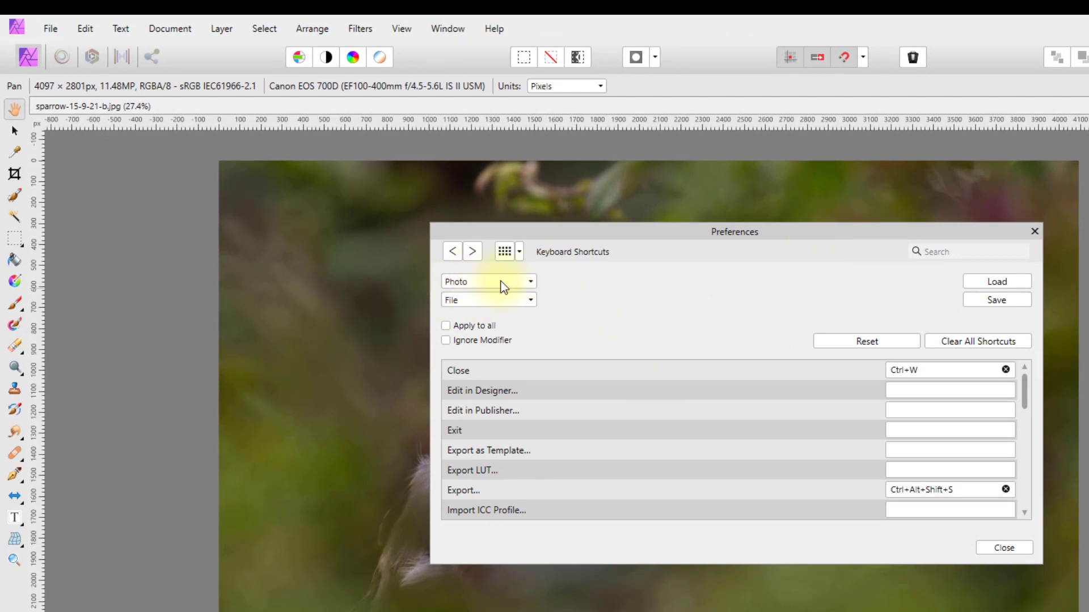
Review which personas can have keyboard shortcuts assigned, keeping Photo selected.
click(531, 282)
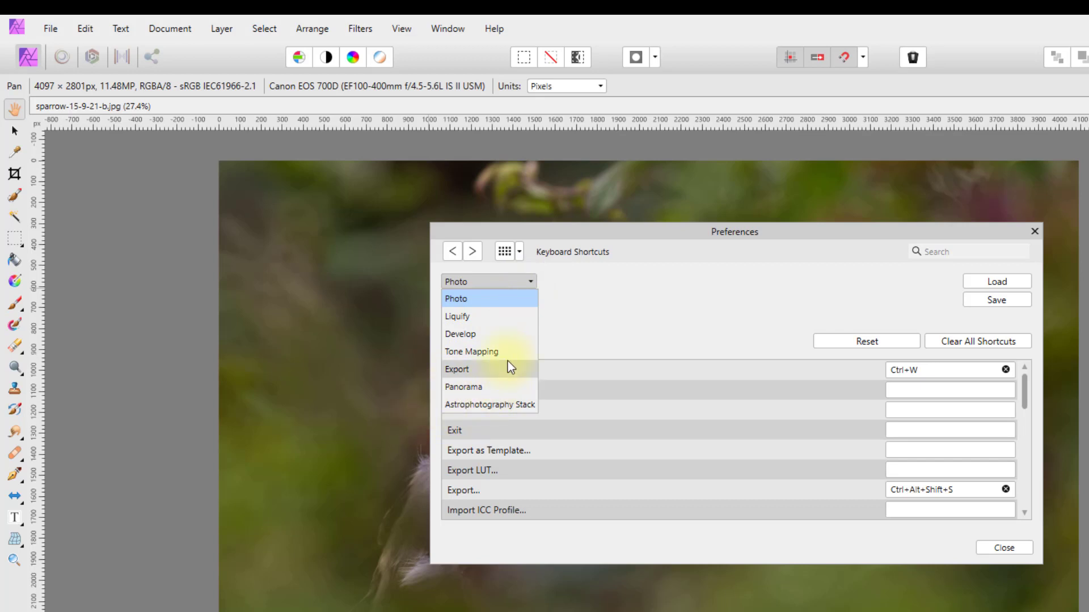
click(580, 275)
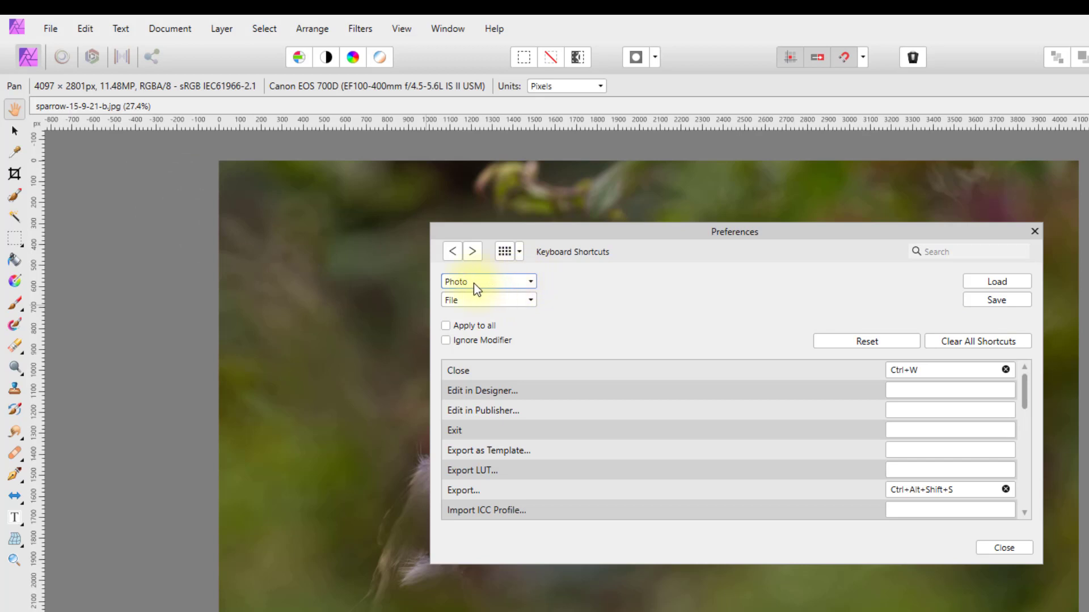
click(532, 282)
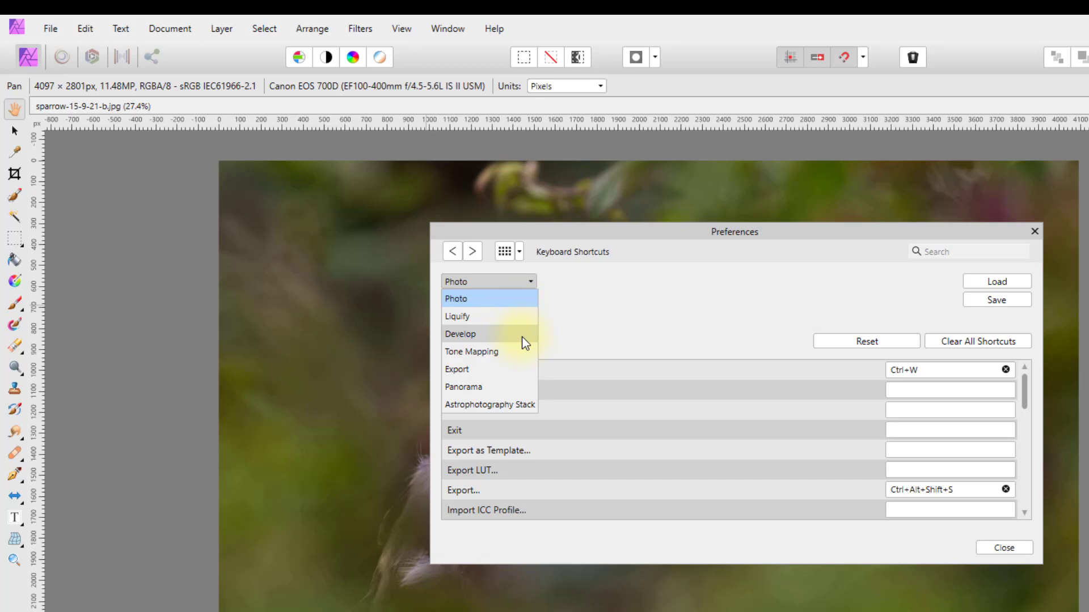
click(570, 286)
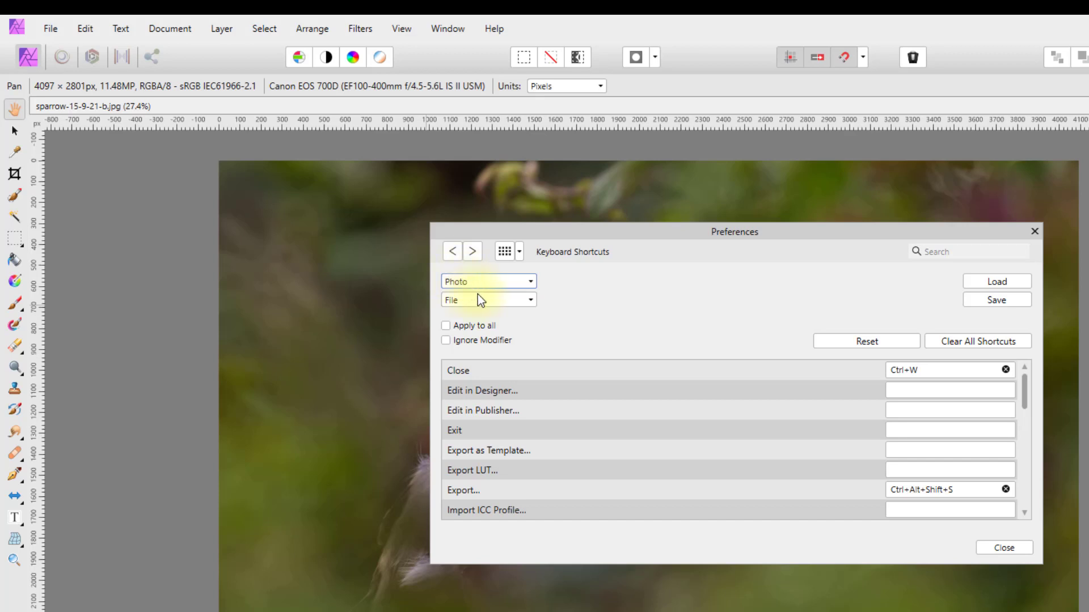
click(531, 283)
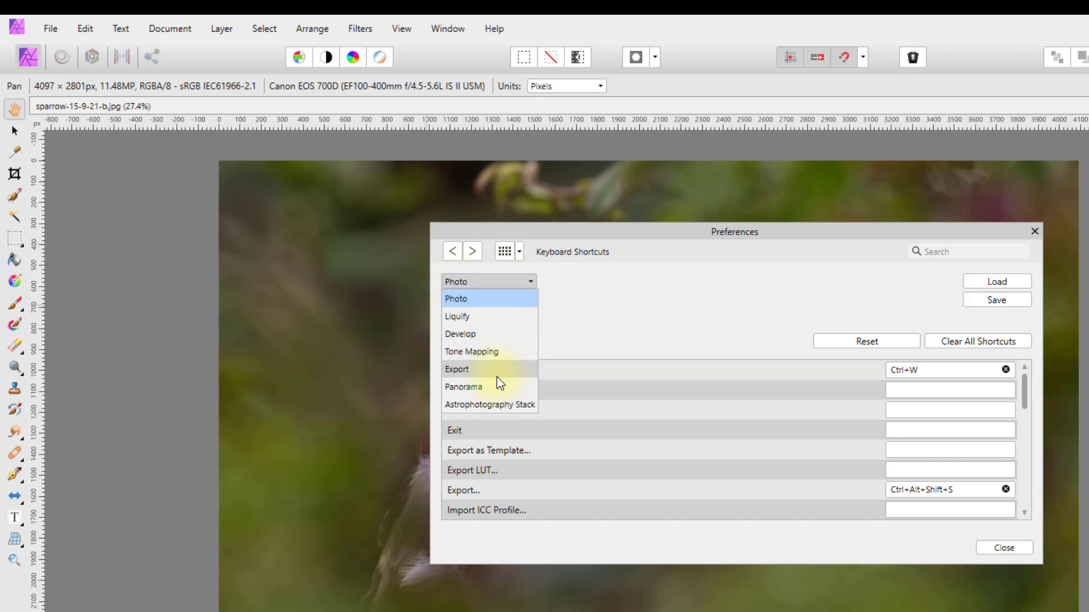
click(585, 282)
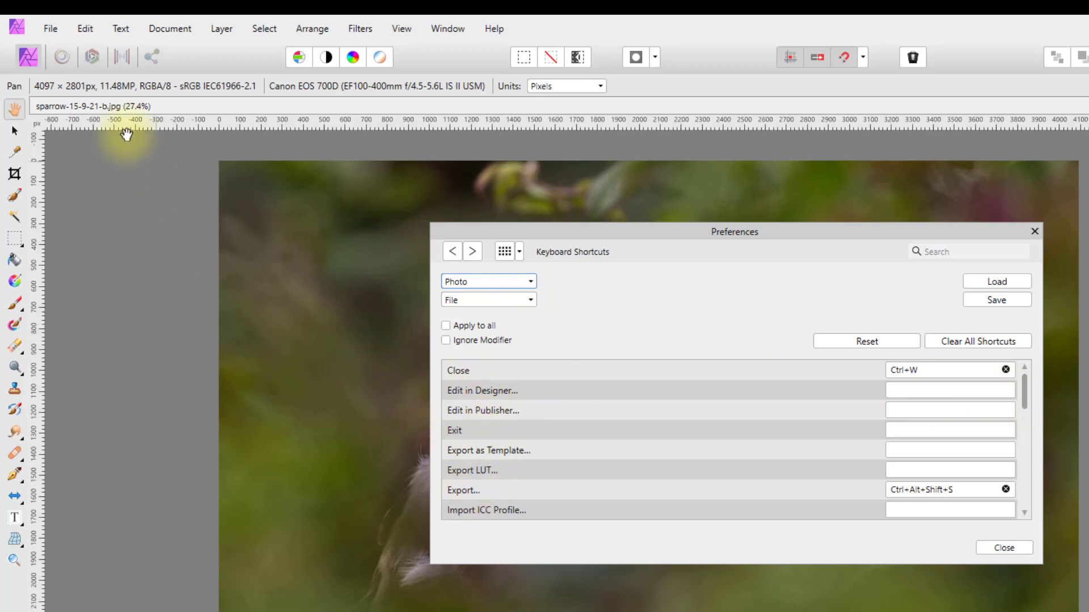
Compare the Photo persona's File shortcuts in the preferences list with the commands in the program's File menu.
click(51, 27)
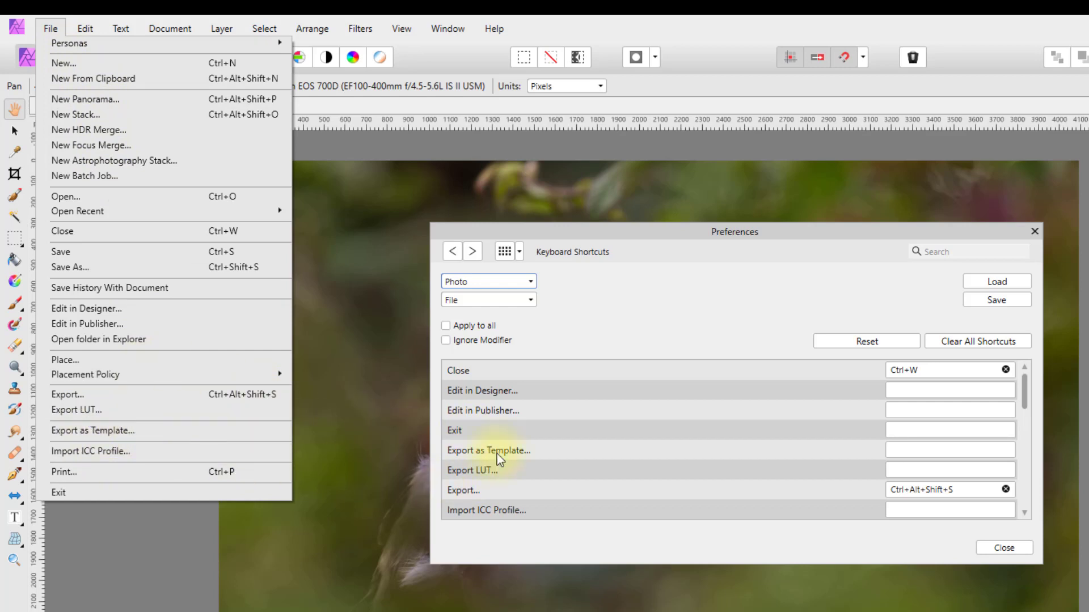
drag(1027, 389, 1042, 473)
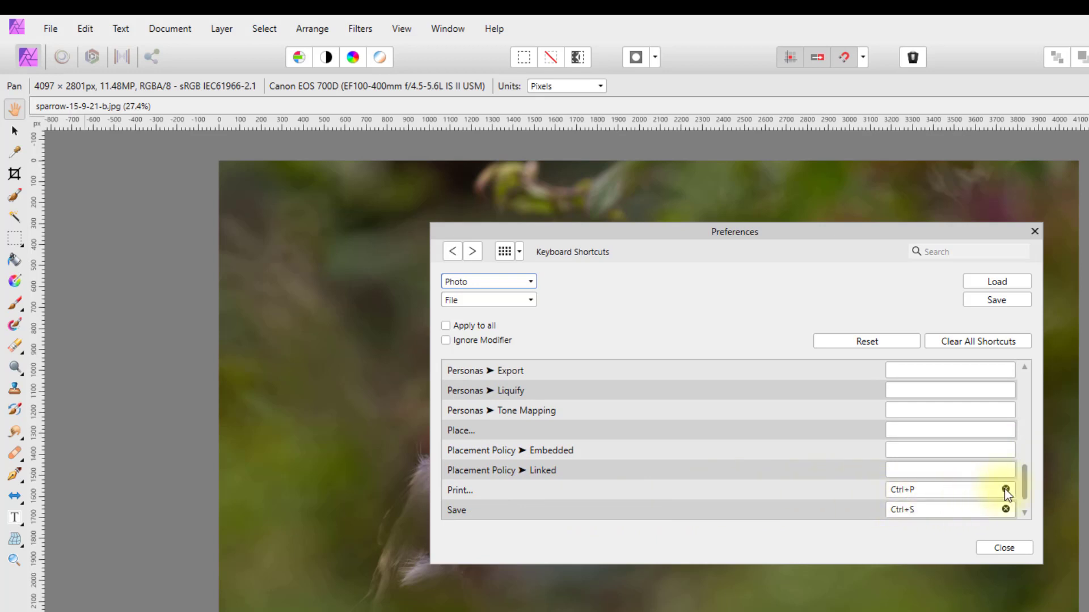
scroll(1025, 475, down, 1)
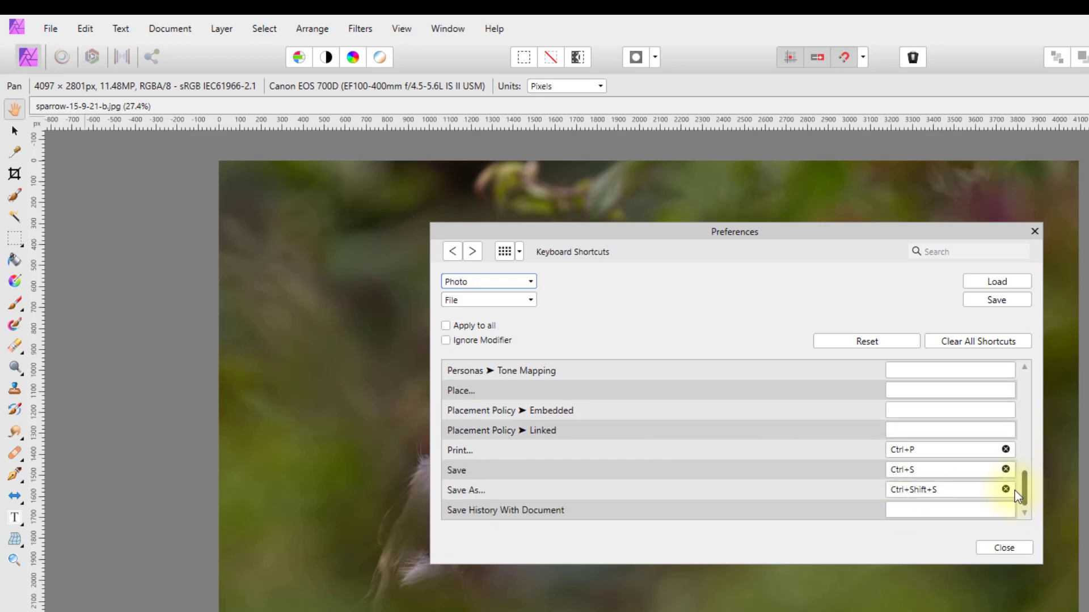
drag(1024, 483, 1025, 443)
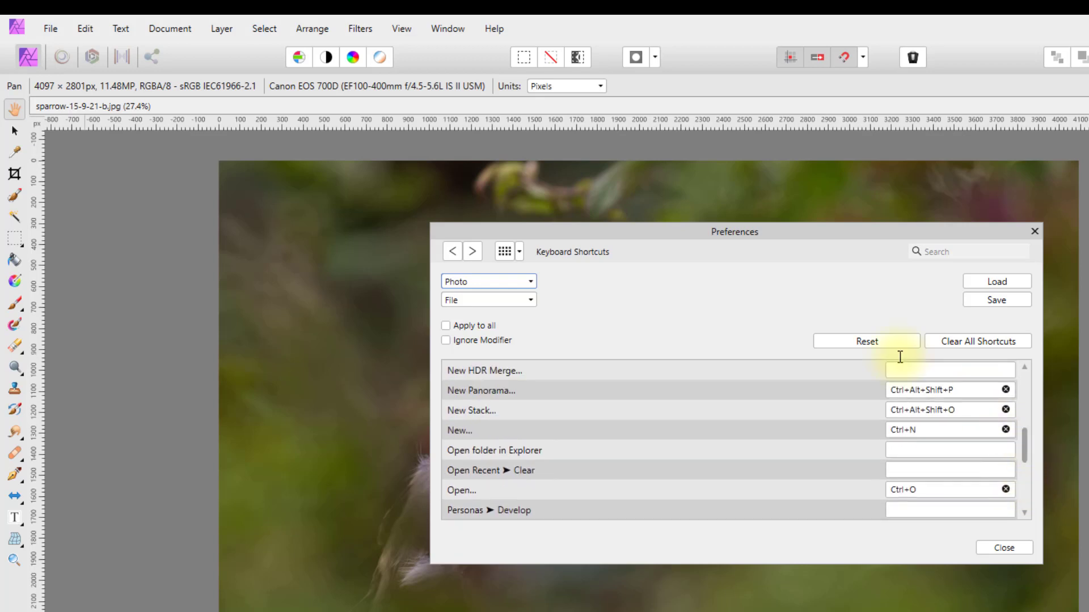
click(49, 29)
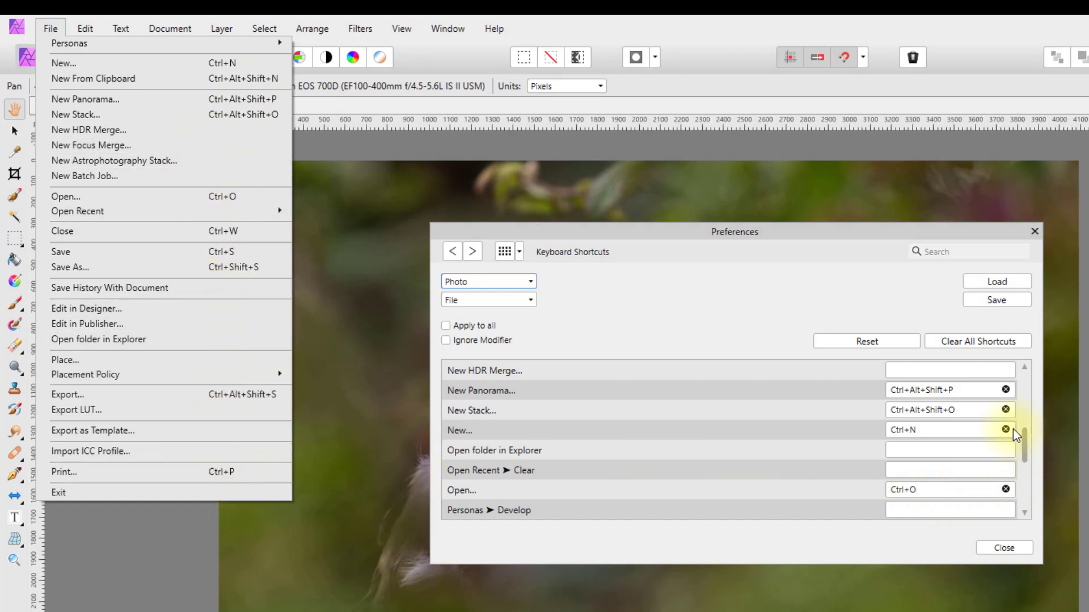
drag(1027, 443, 1014, 491)
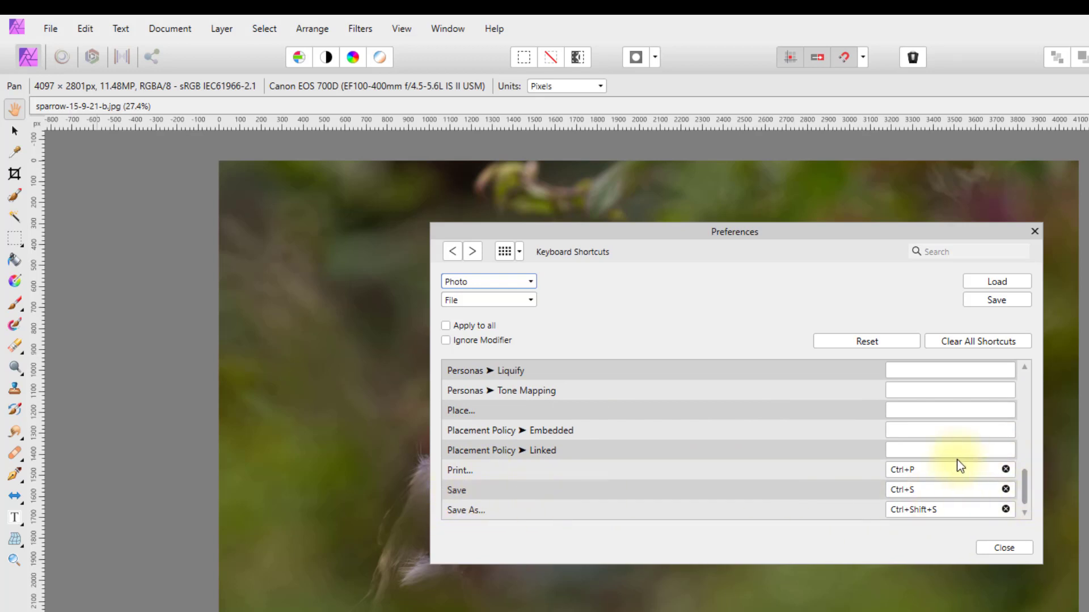
drag(1030, 489, 1036, 374)
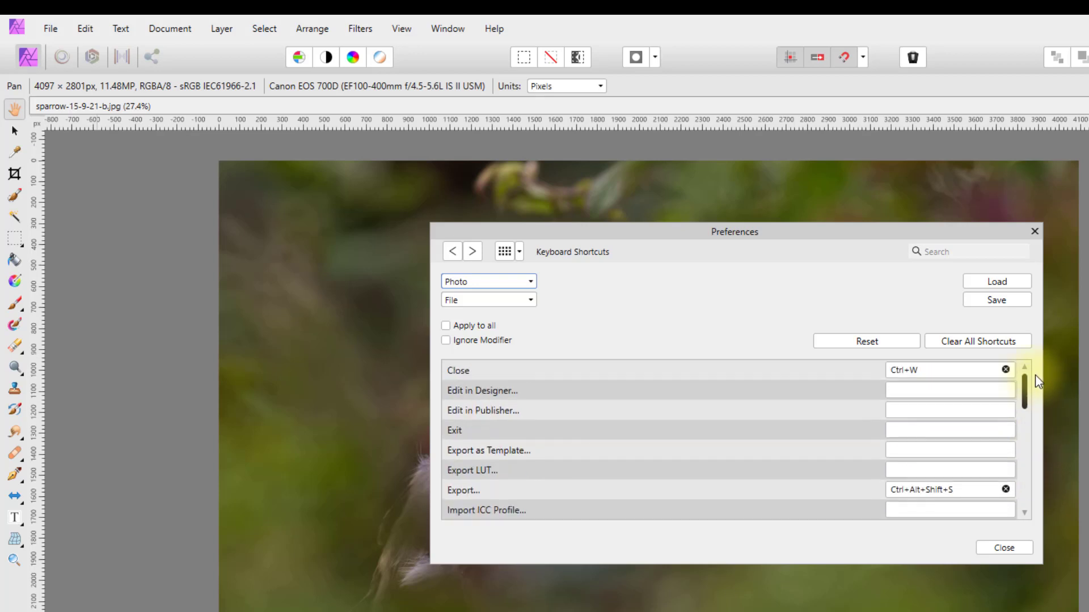
Compare the Photo persona's Layer shortcuts in the preferences list with the program's Layer menu, and close the preferences.
click(533, 302)
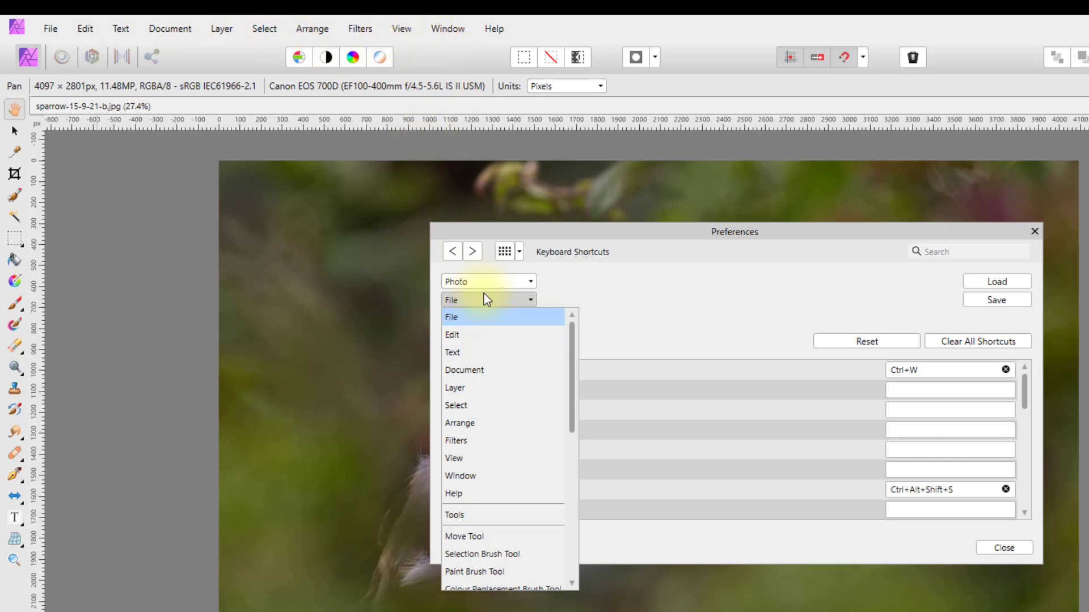
click(455, 390)
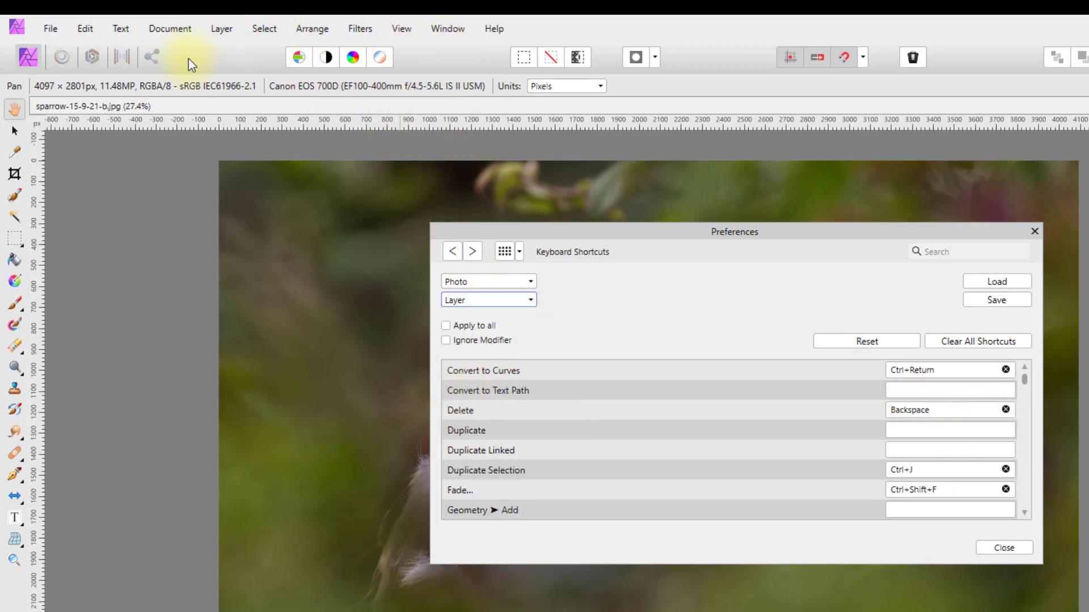
click(225, 29)
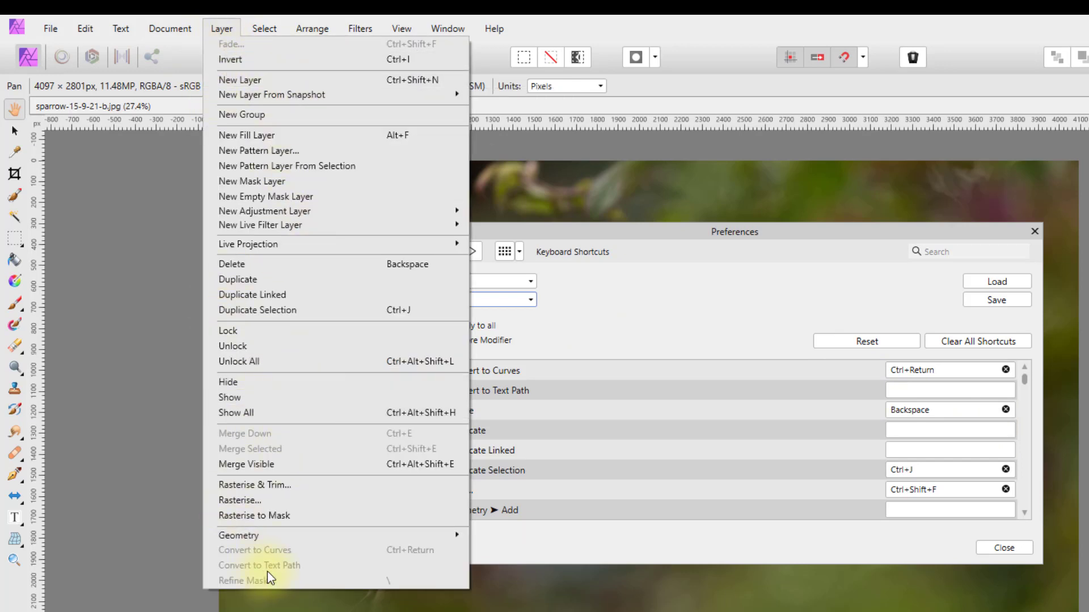
mouse_move(1028, 382)
mouse_down()
mouse_move(1028, 392)
mouse_move(1033, 379)
mouse_up()
scroll(610, 423, down, 10)
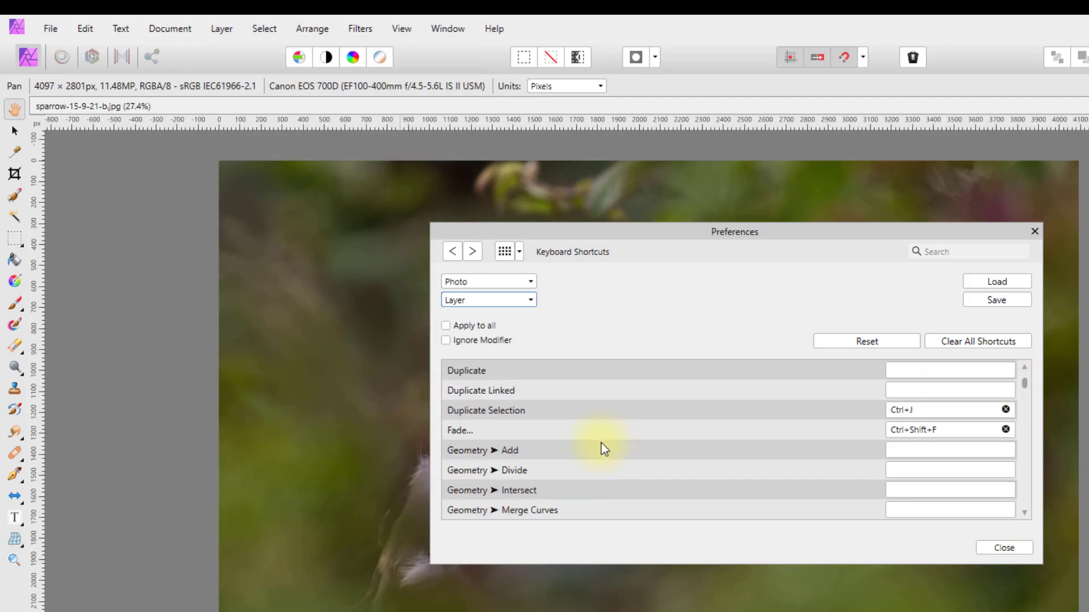
scroll(522, 449, down, 10)
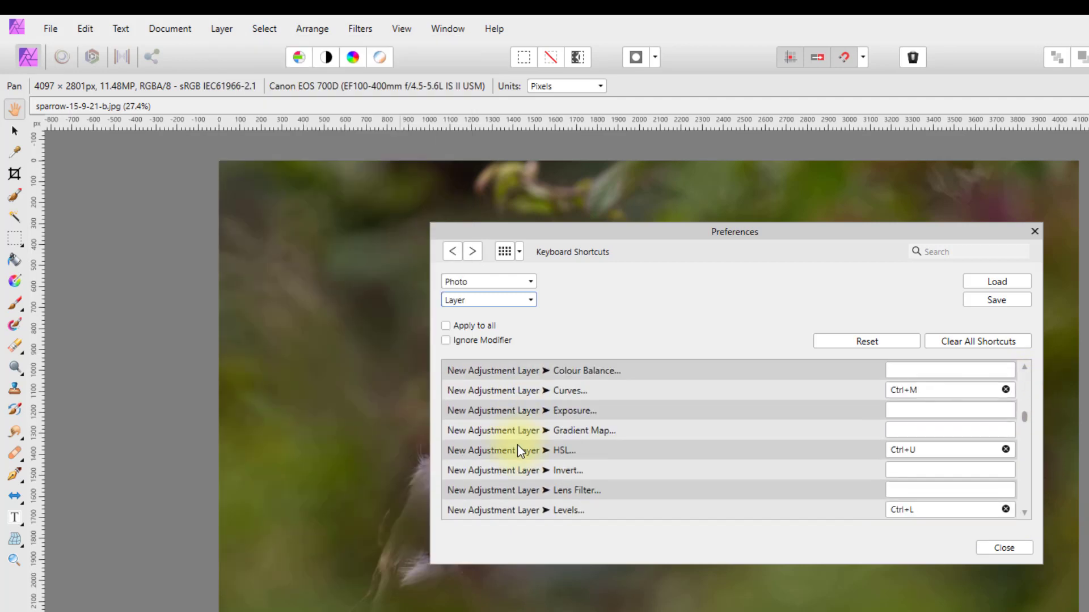
scroll(523, 444, down, 3)
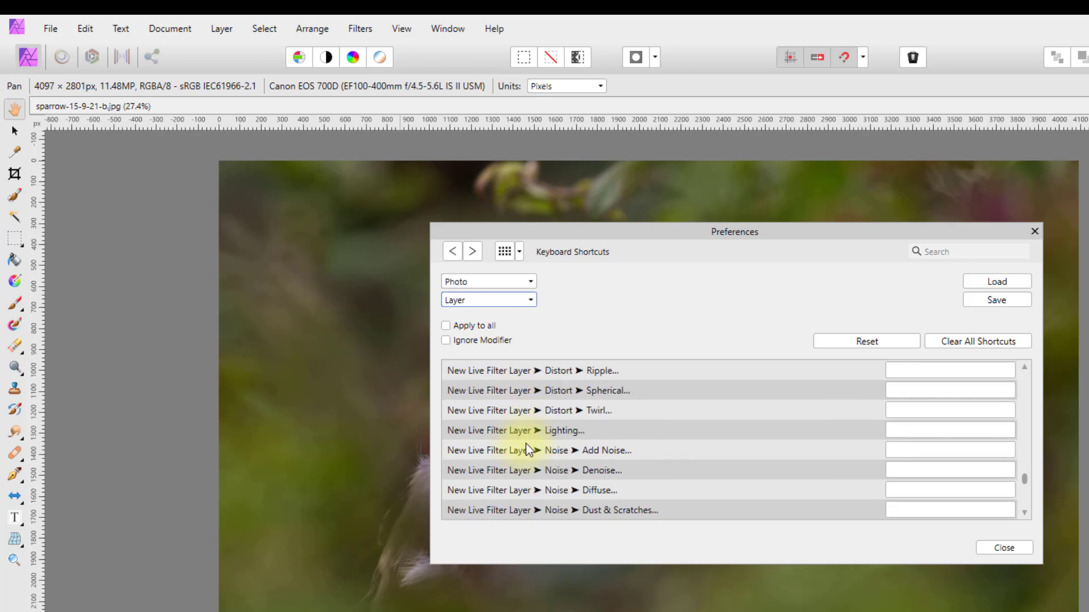
scroll(627, 438, down, 10)
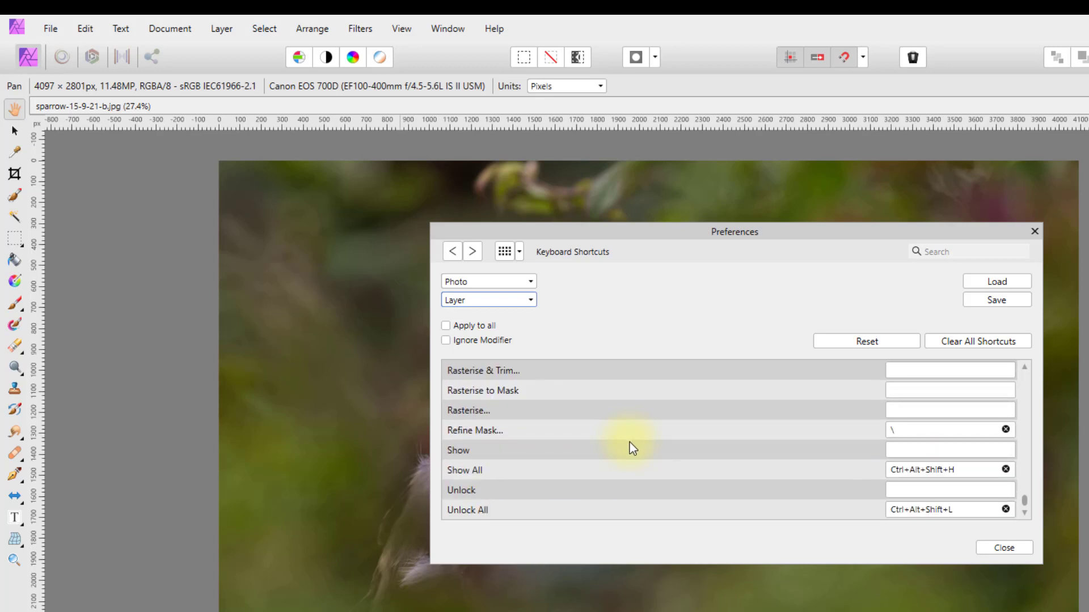
scroll(635, 446, up, 10)
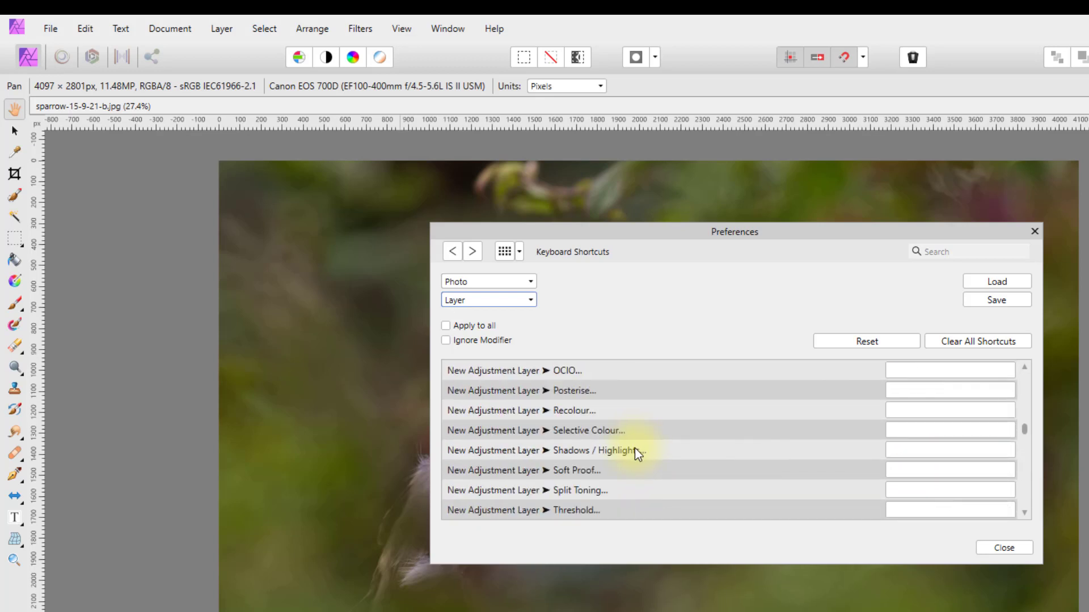
scroll(634, 448, up, 8)
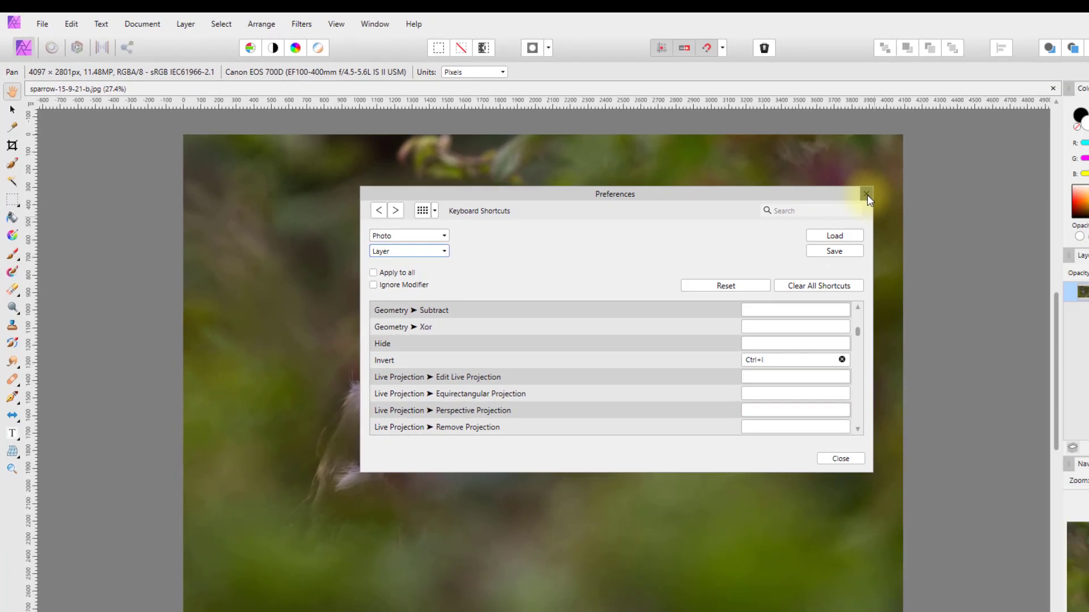
click(1035, 231)
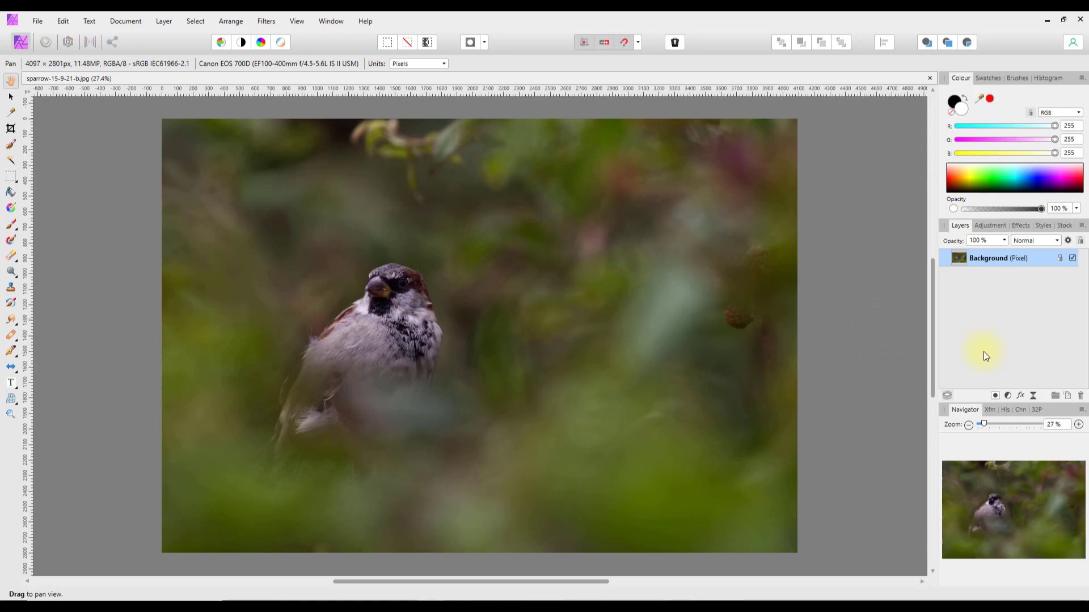
Add an HSL adjustment layer above the Background layer and close its settings without changing any values.
click(1006, 395)
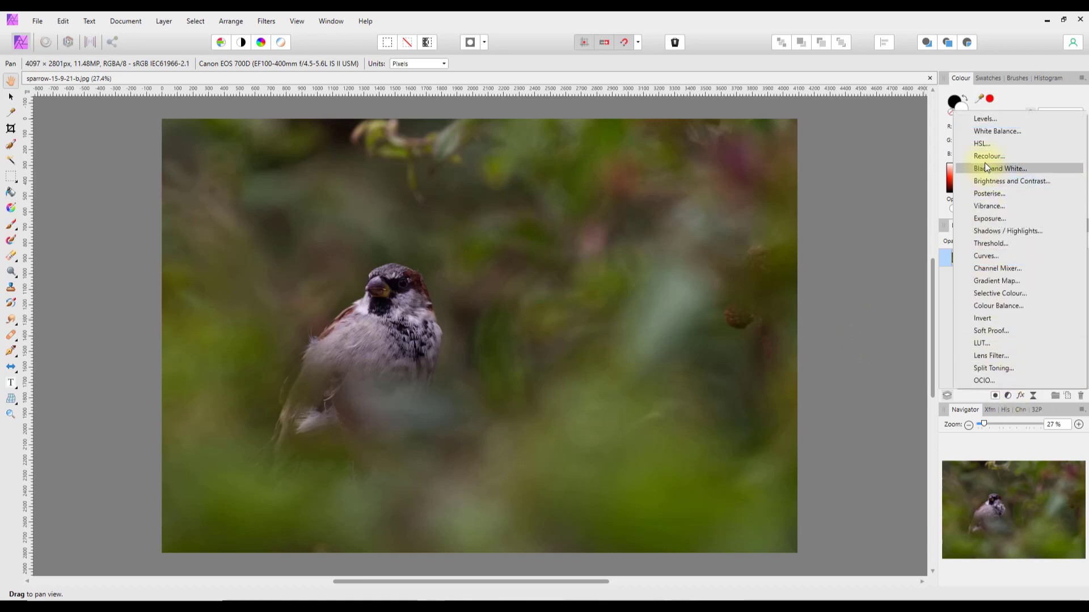
click(985, 145)
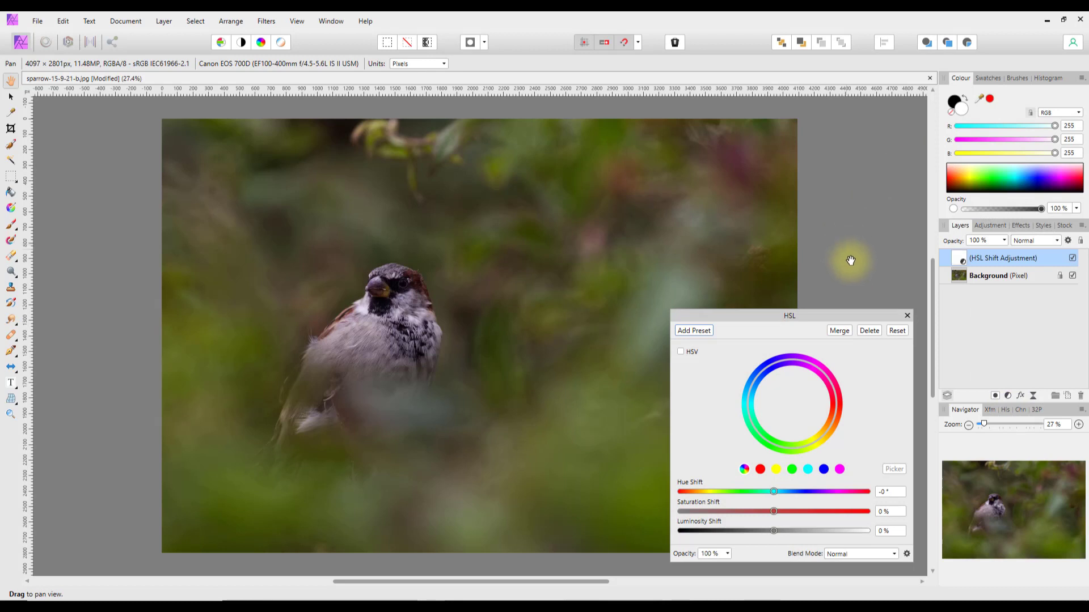
click(908, 315)
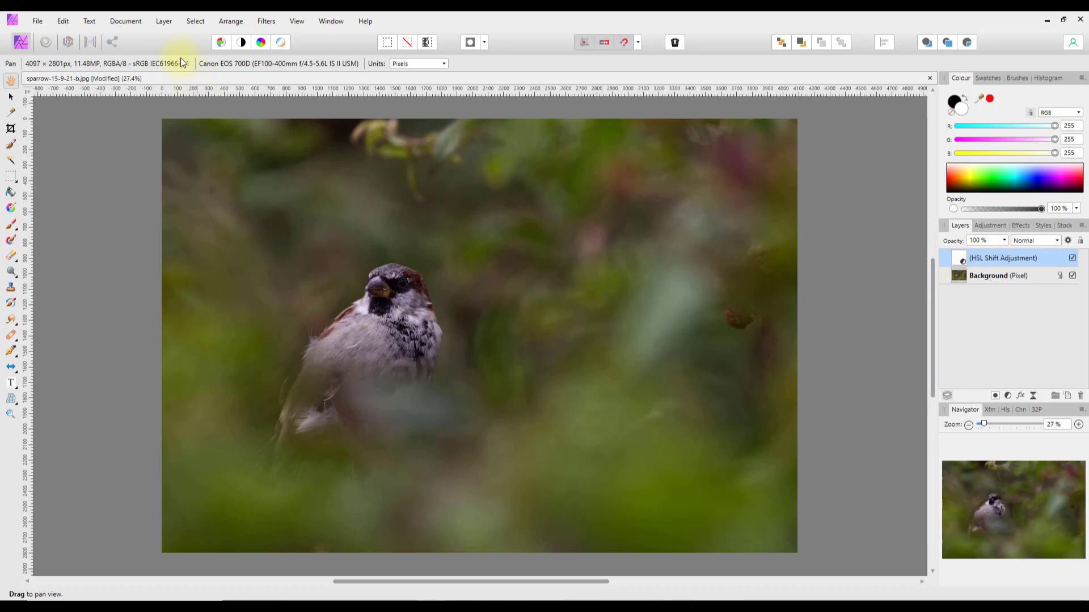
Check the Invert command in the Layer menu, and reopen the Keyboard Shortcuts preferences on the Photo persona's Layer commands.
click(161, 23)
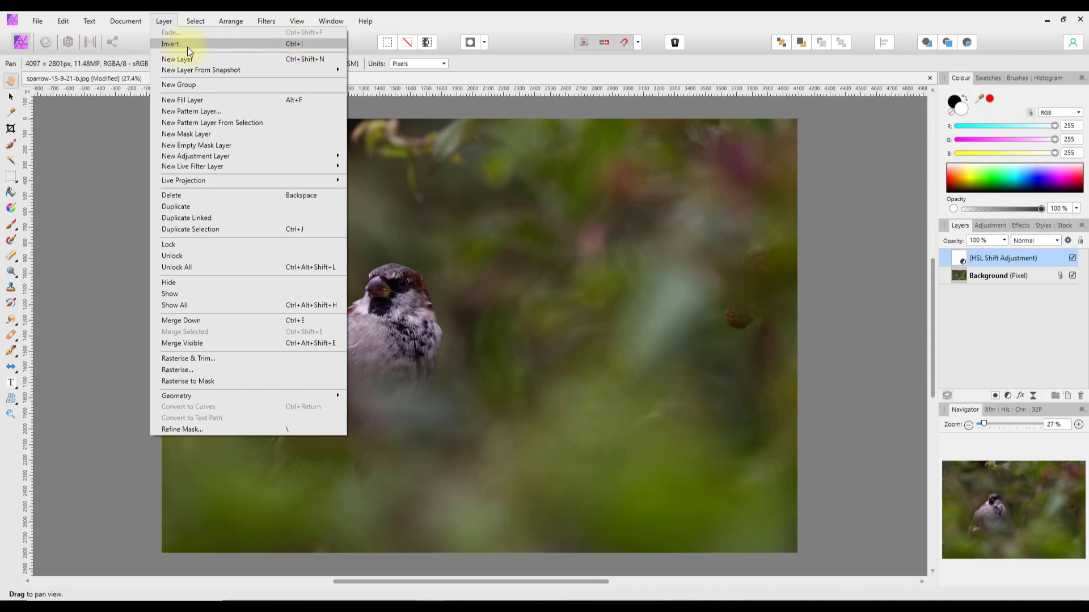
click(62, 22)
click(62, 22)
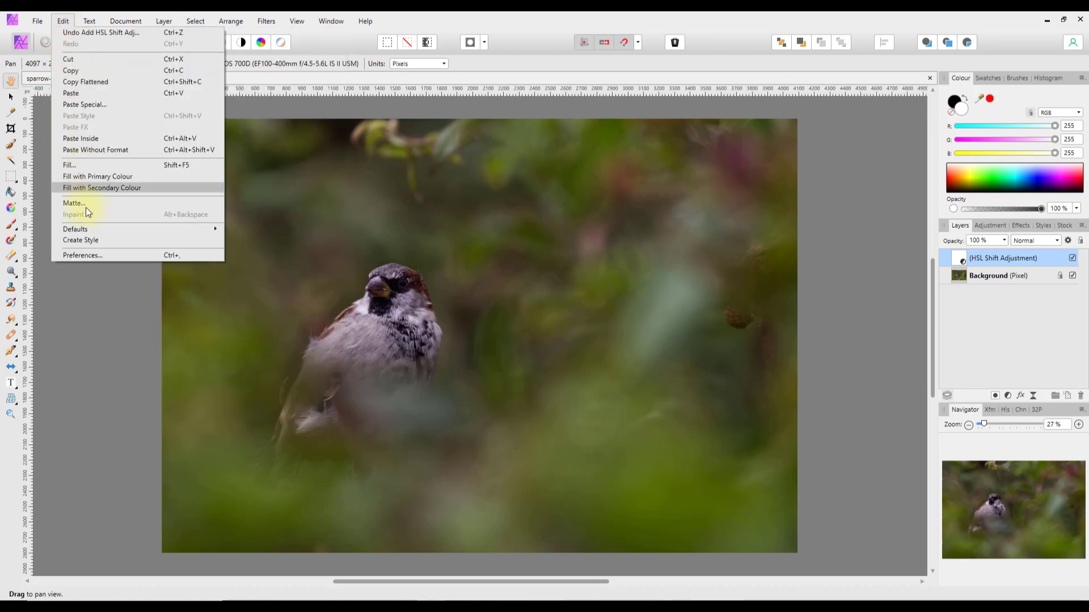
click(87, 254)
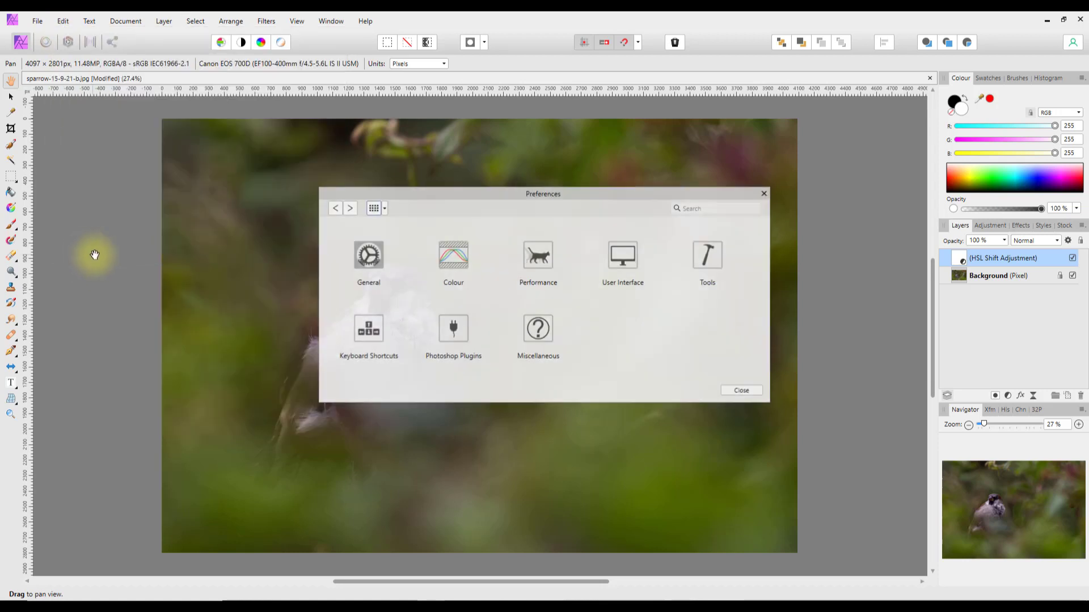
click(373, 340)
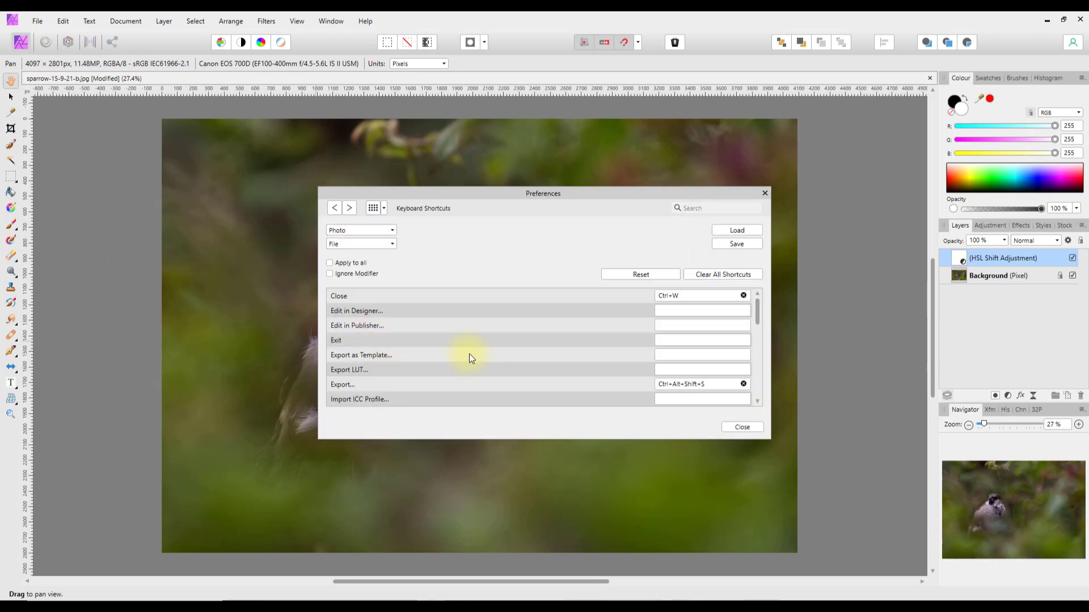
click(394, 243)
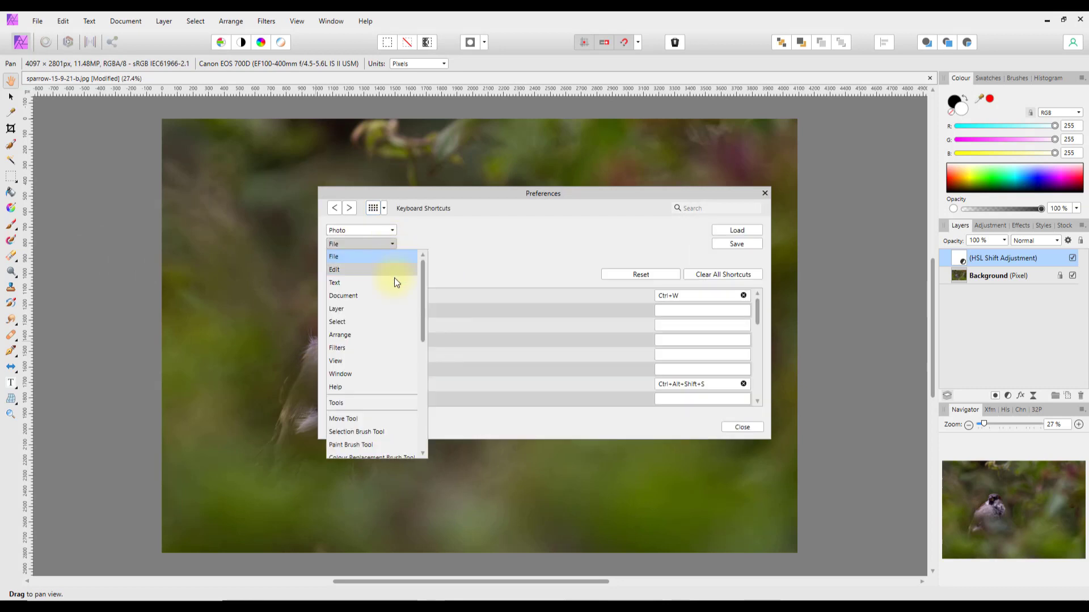
click(362, 309)
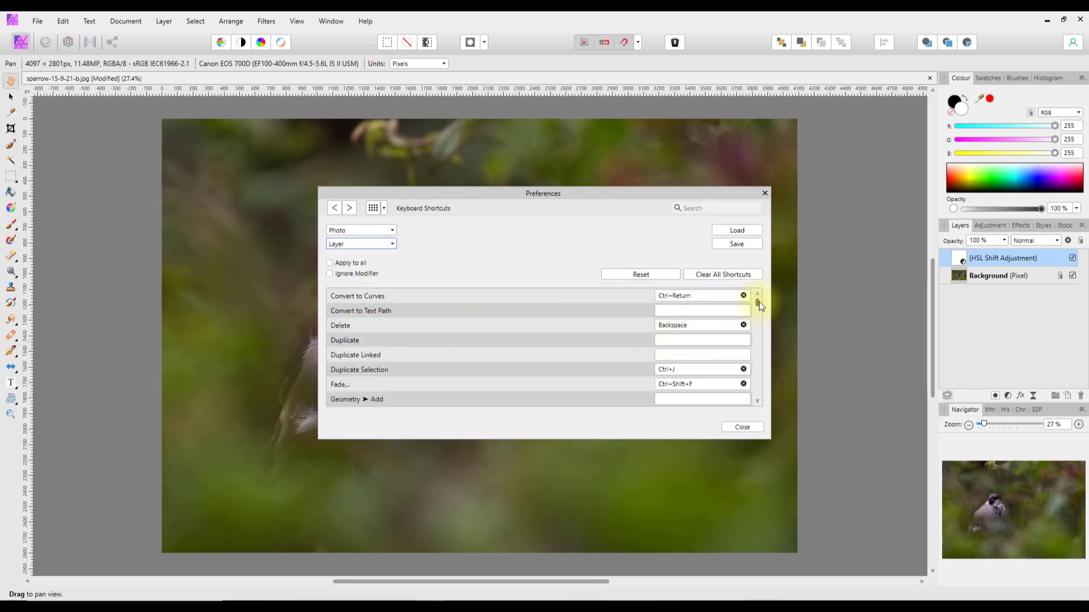
Remove the keyboard shortcut assigned to the Invert layer command and check its entry in the Layer menu.
scroll(759, 302, down, 1)
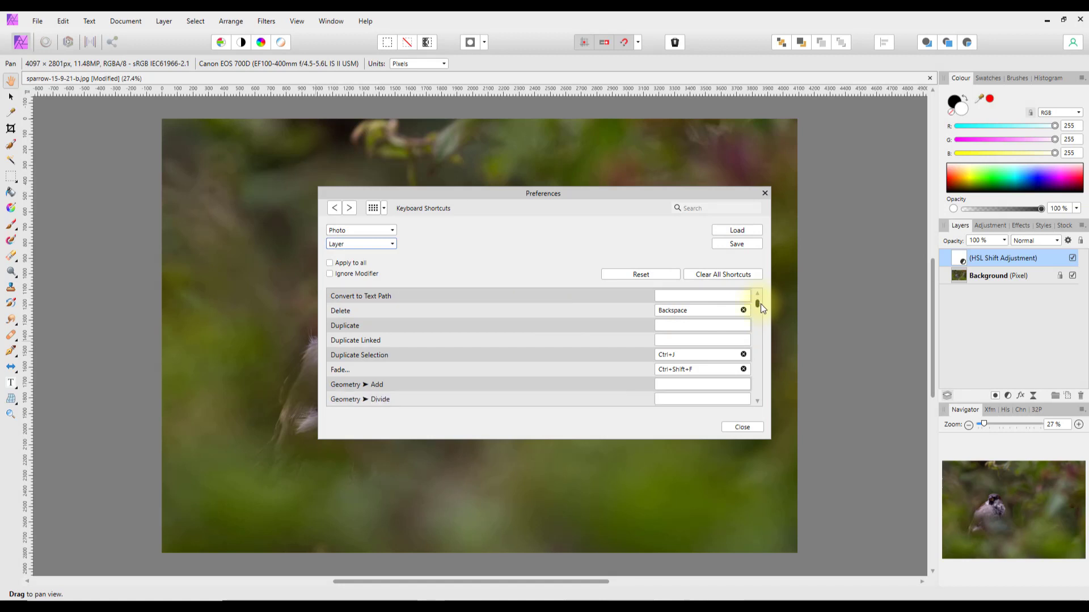
scroll(688, 338, down, 5)
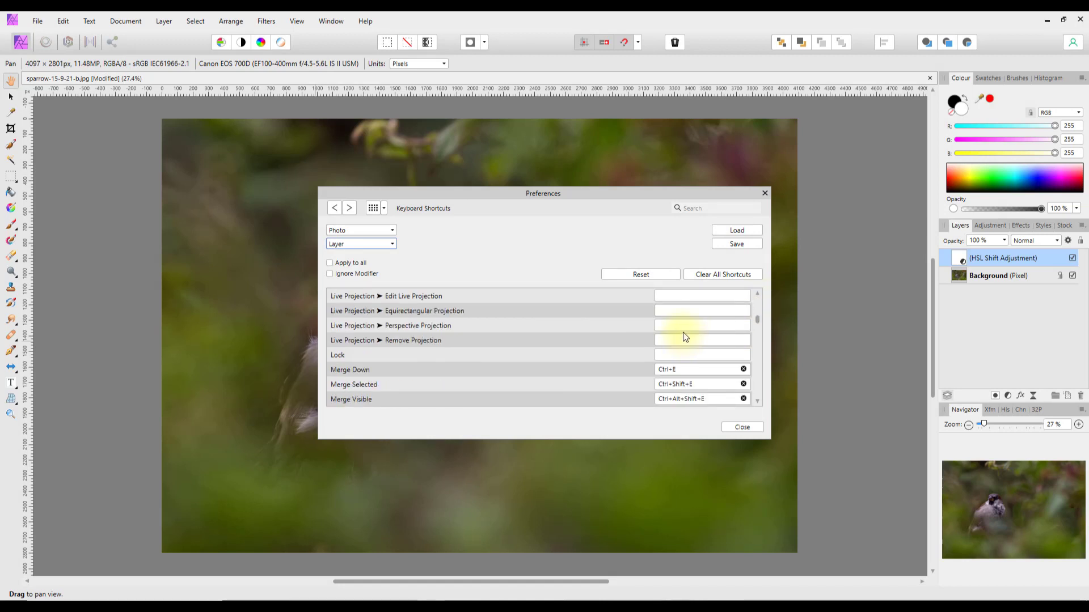
scroll(685, 337, up, 1)
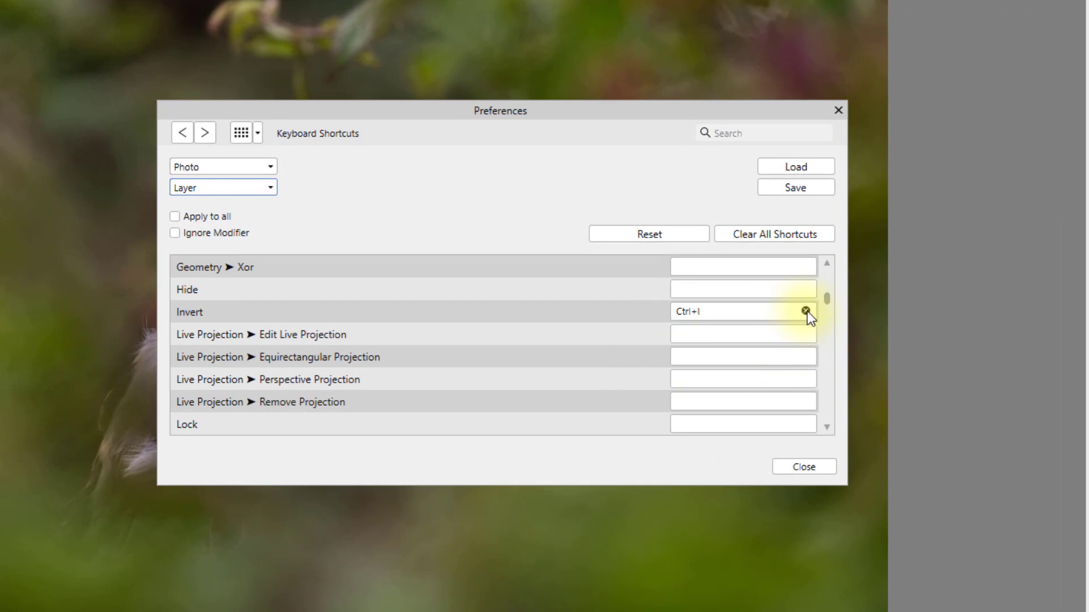
click(805, 310)
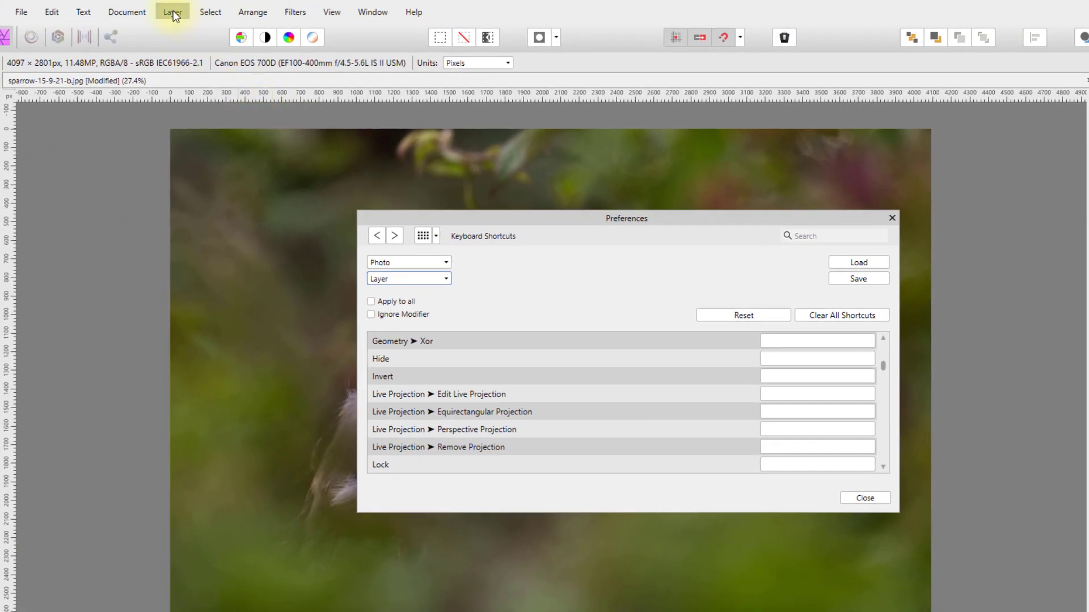
click(173, 11)
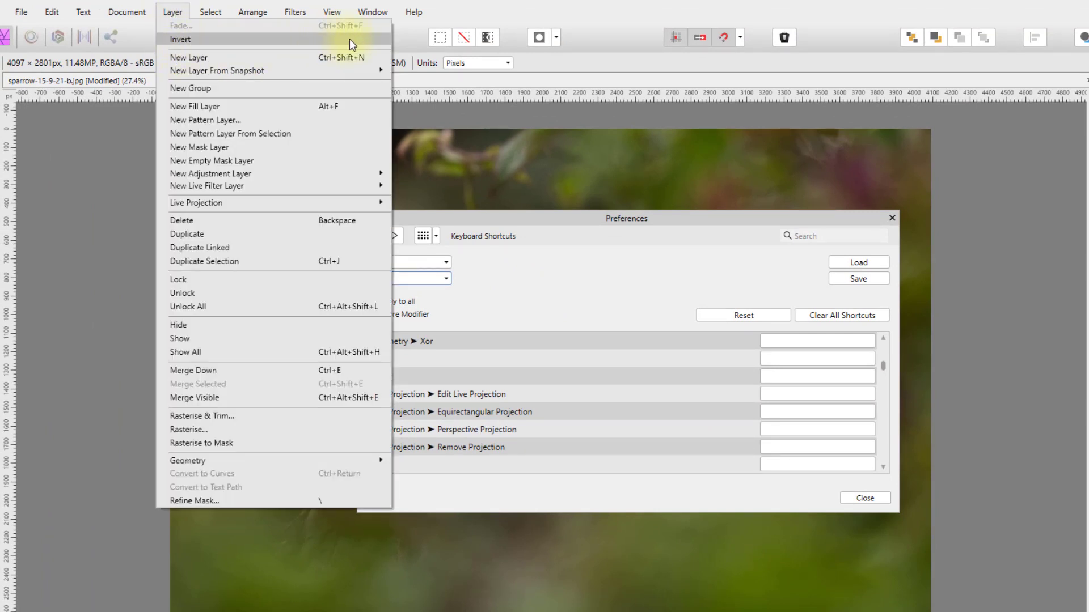
click(470, 9)
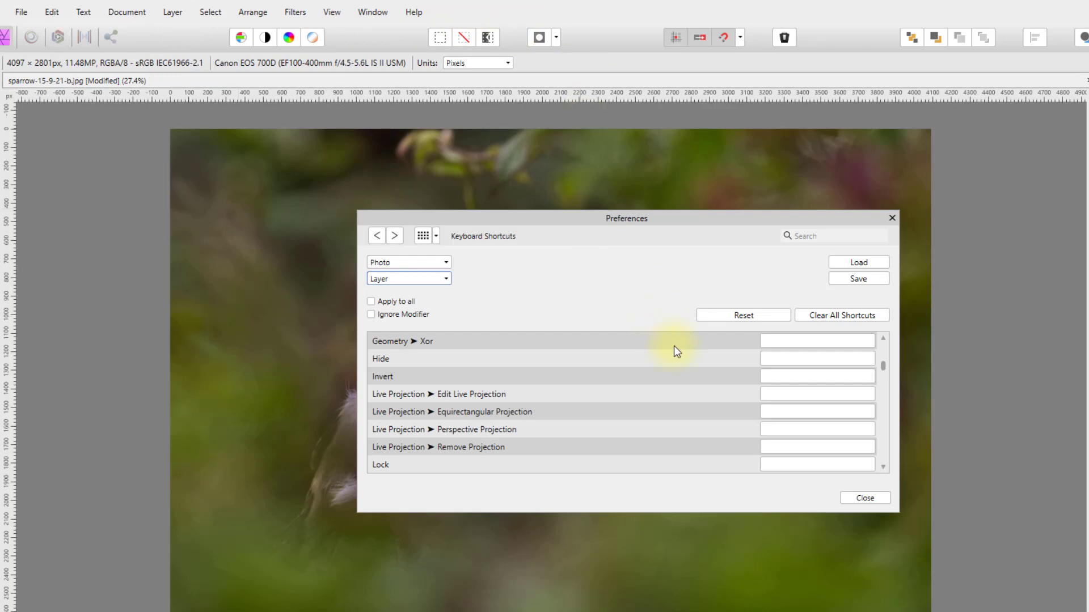
Assign Ctrl+I as the shortcut for the Invert layer command and check its entry in the Layer menu.
click(772, 376)
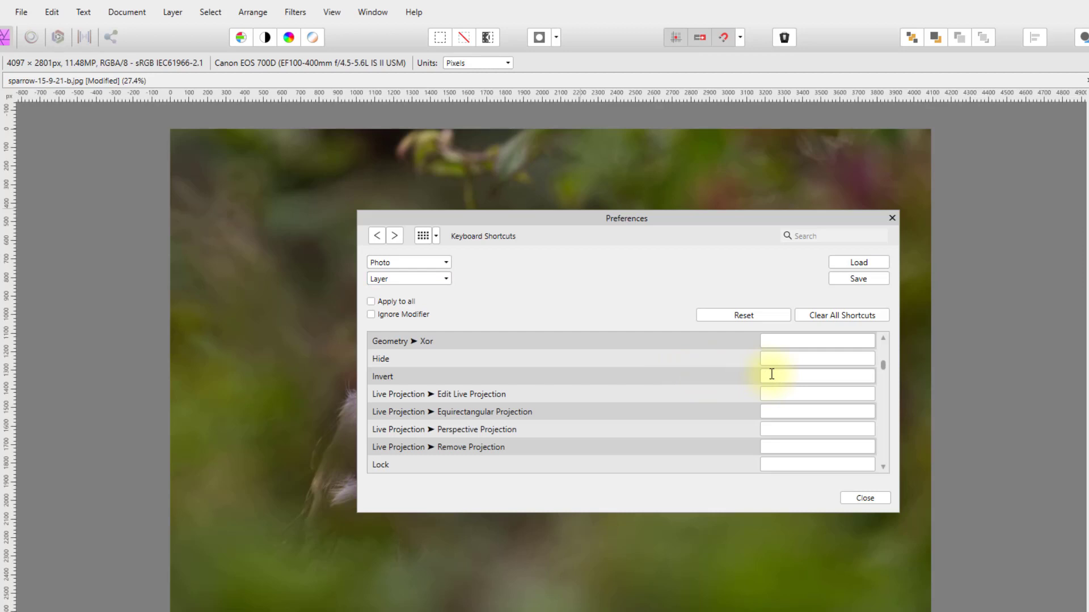
key(ctrl)
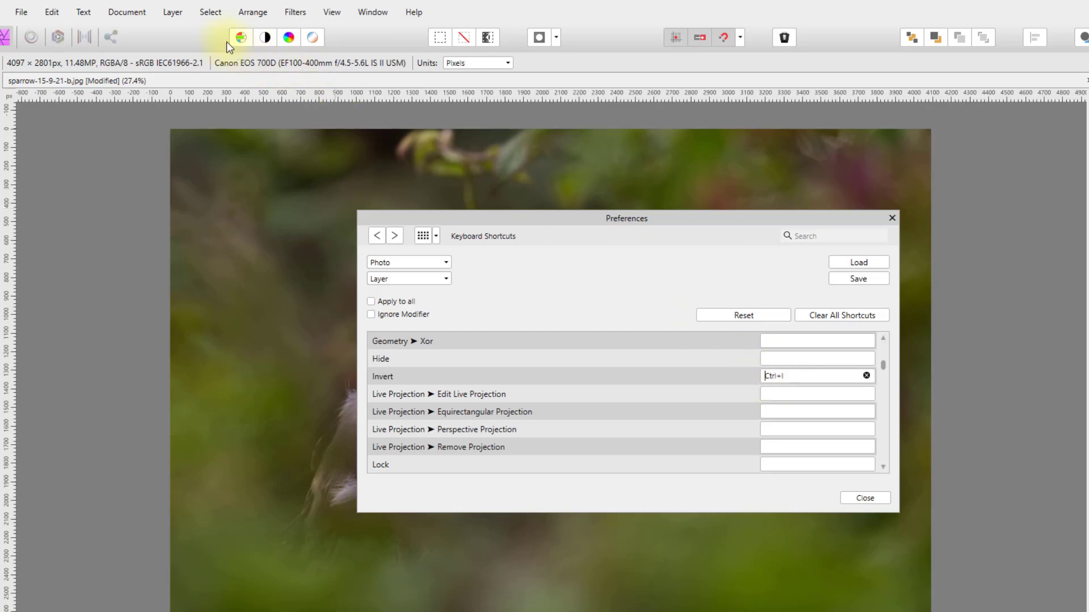
click(174, 13)
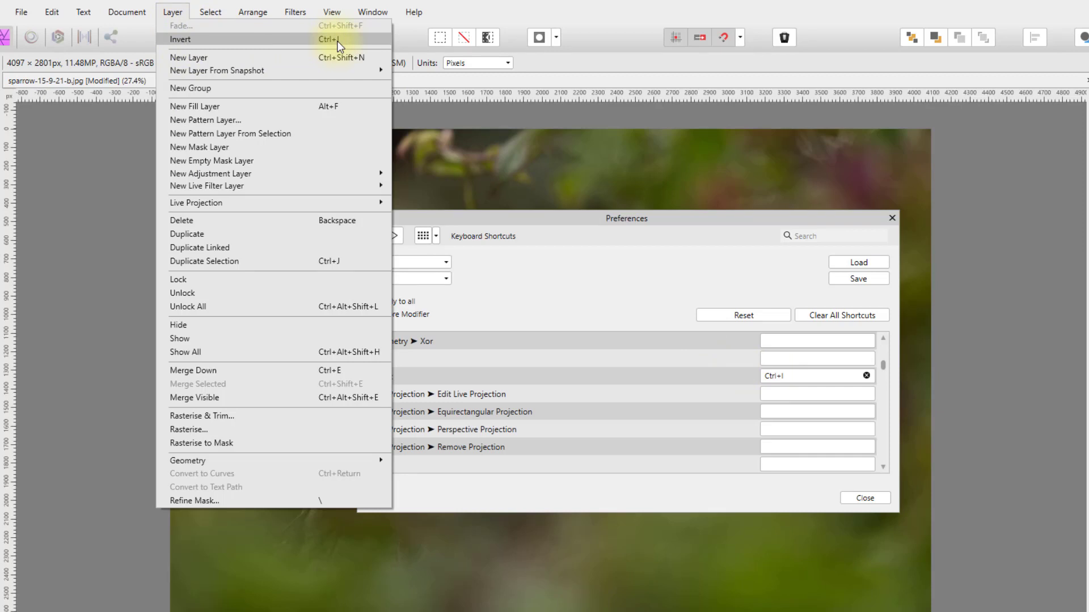
click(607, 59)
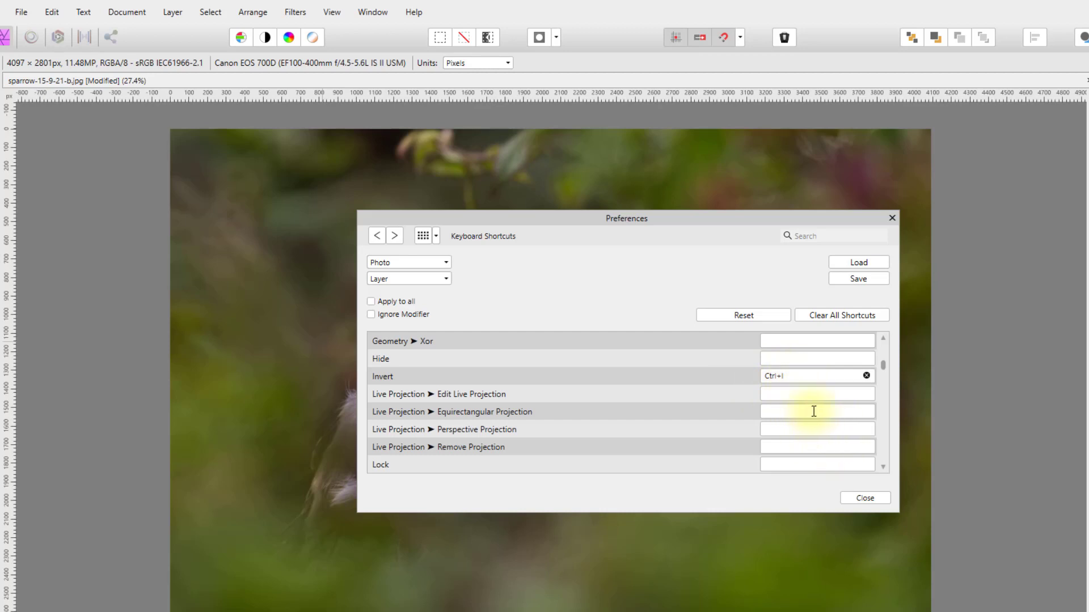
Review the Photo persona's keyboard shortcuts for the Paint Mixer Brush and the Pen Tool.
drag(883, 364, 887, 347)
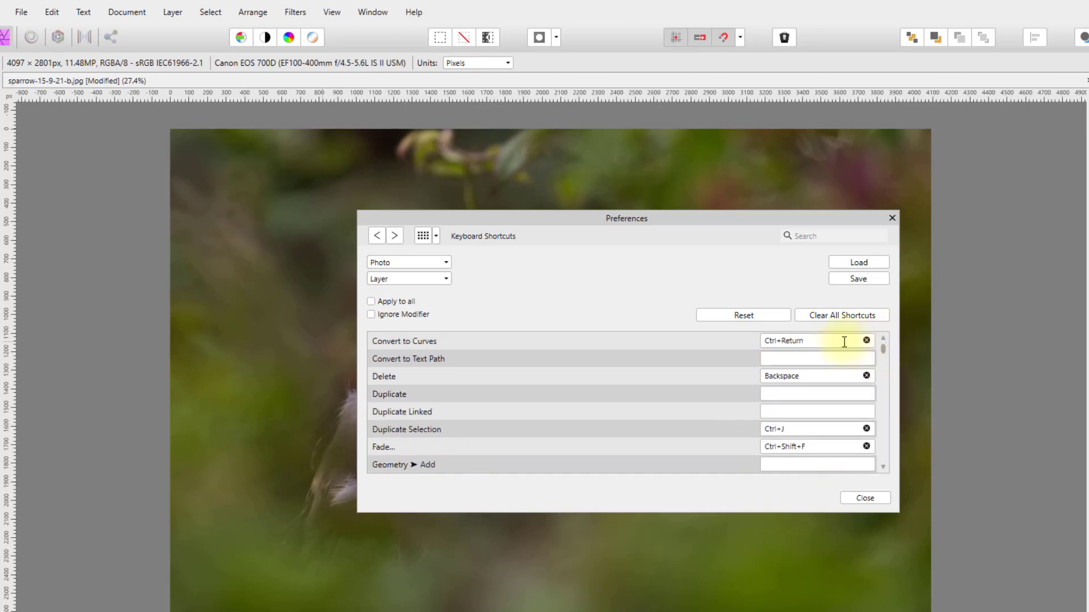
click(446, 279)
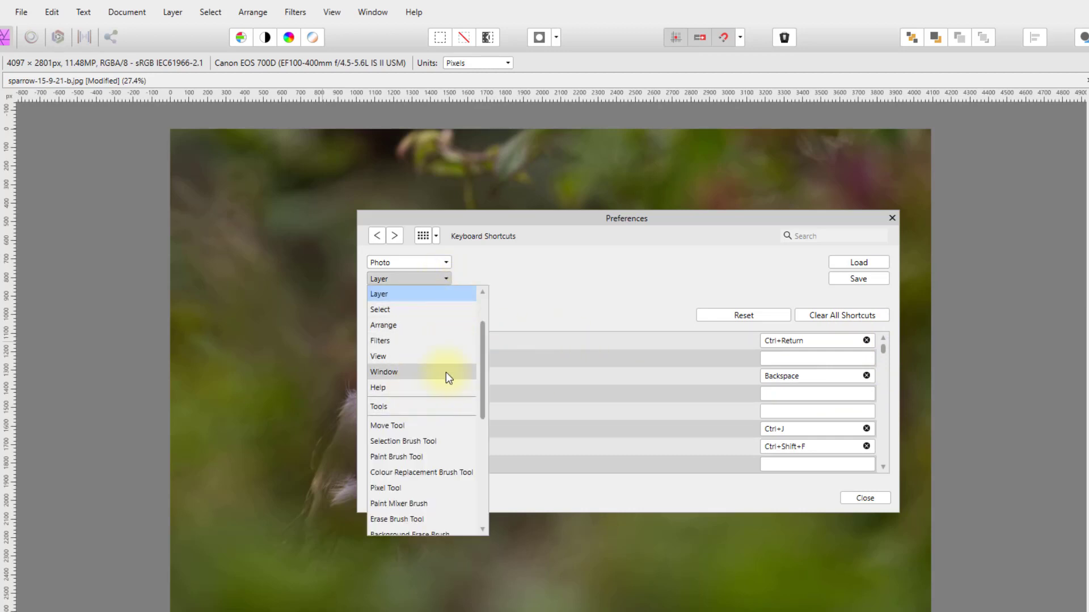
drag(485, 336, 486, 370)
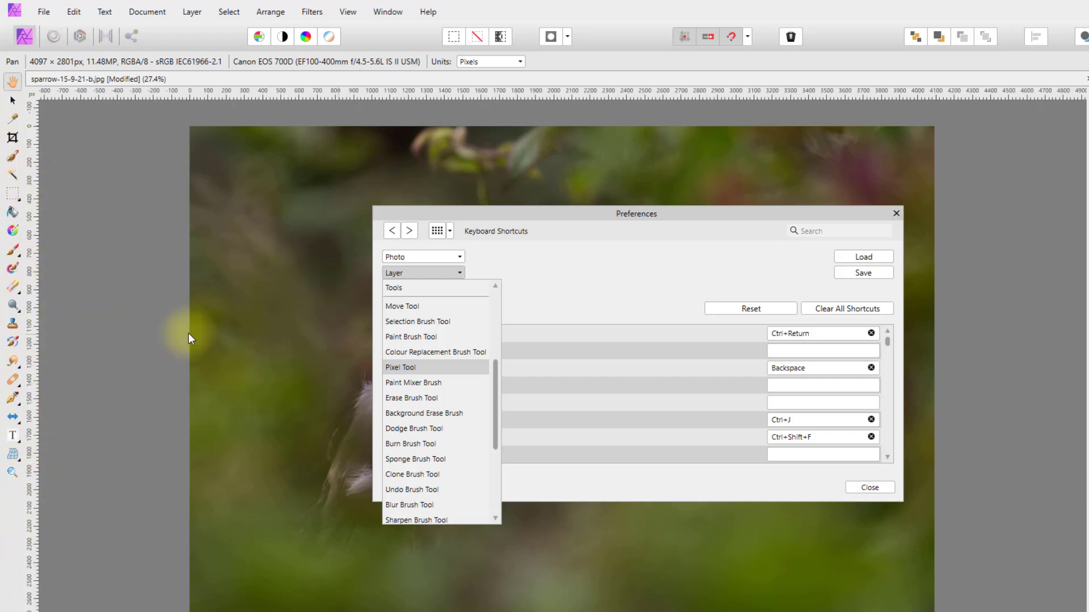
click(422, 384)
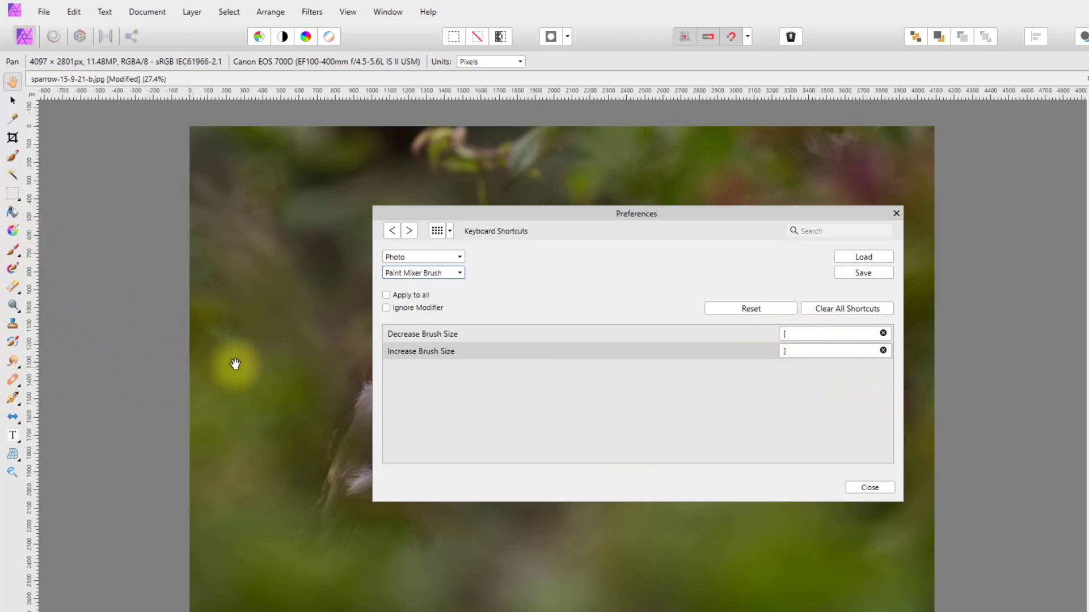
click(460, 272)
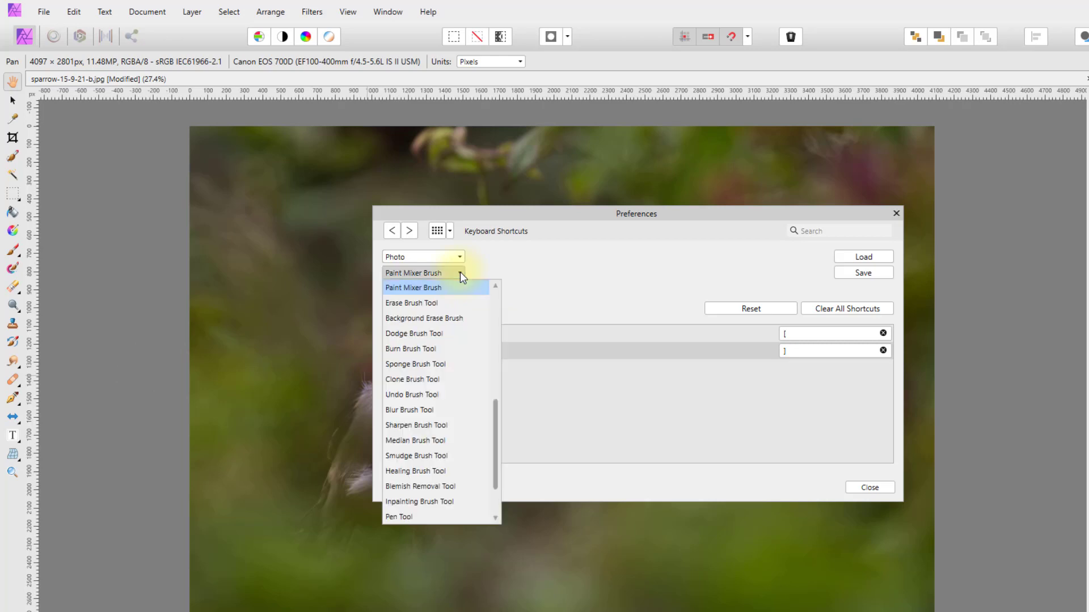
scroll(445, 400, down, 2)
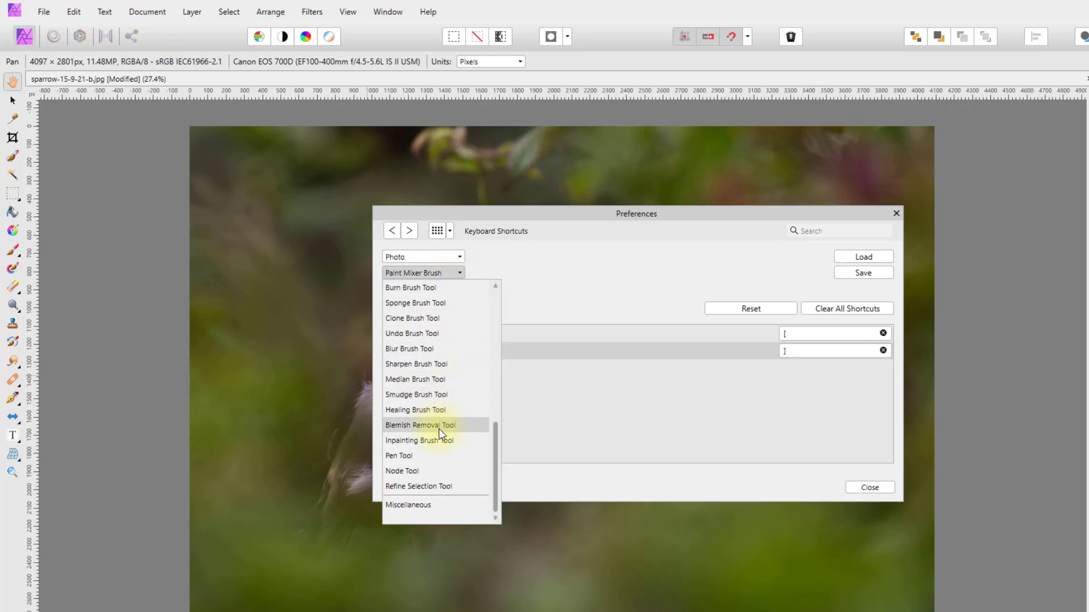
click(398, 457)
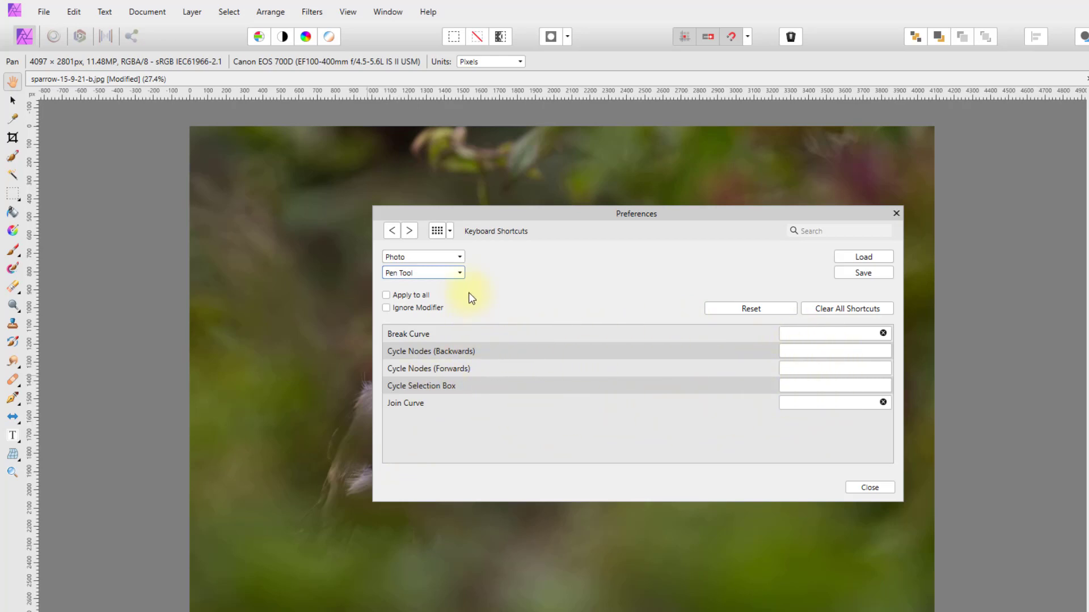
Review the Photo persona's Miscellaneous shortcuts down to Zoom In and Zoom Out, and check the shortcuts listed in the Edit menu.
click(460, 272)
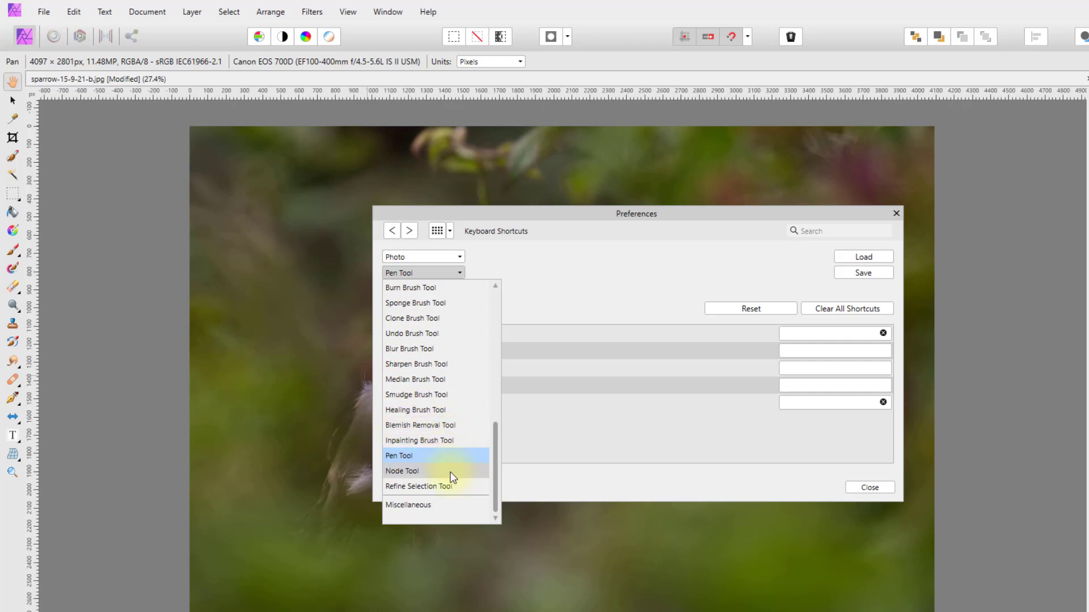
click(410, 507)
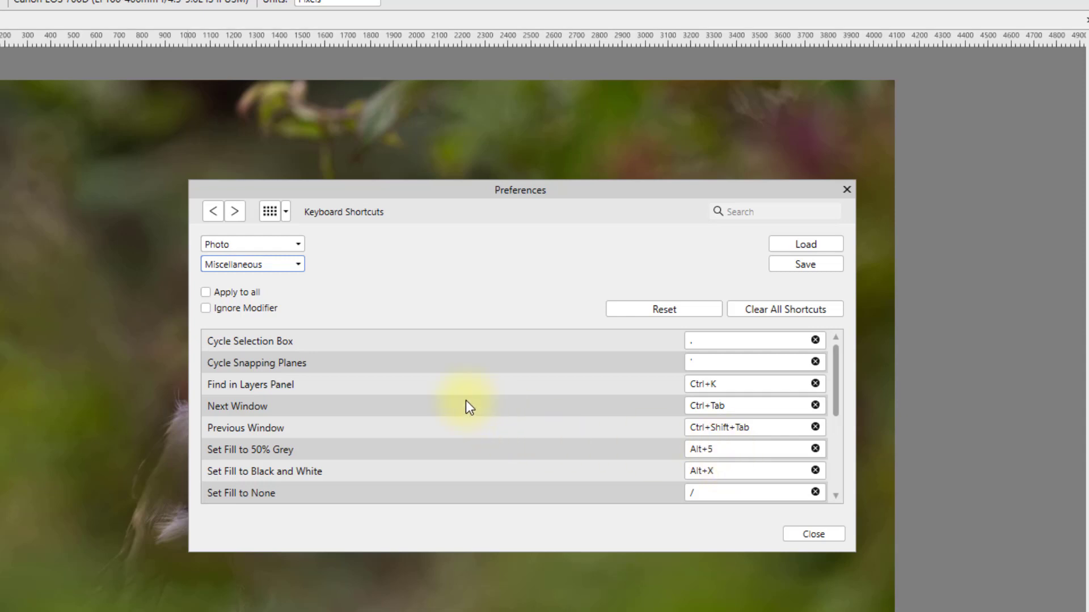
scroll(467, 403, down, 2)
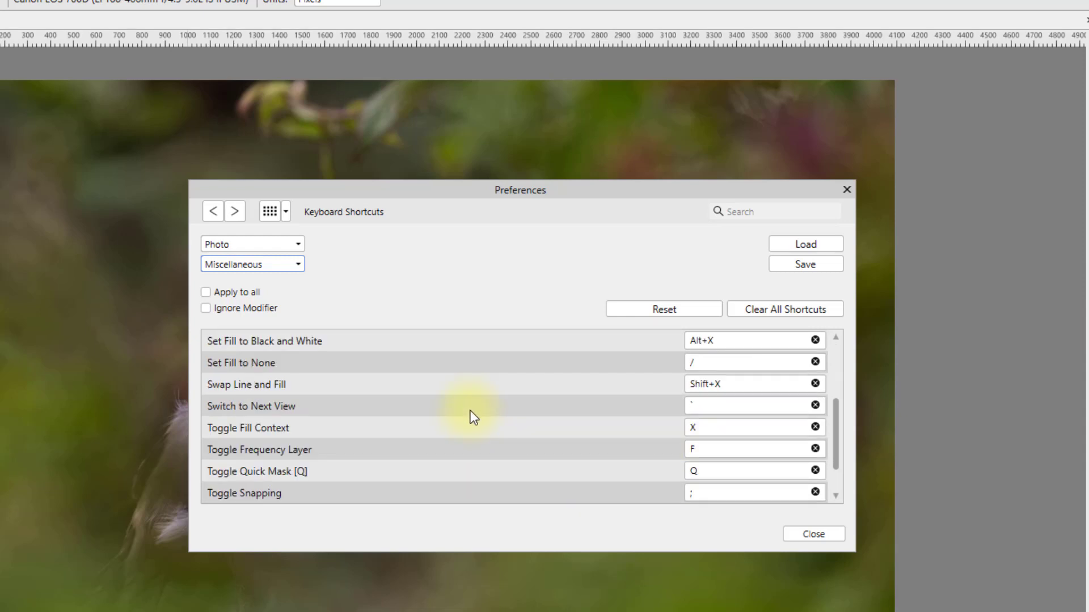
scroll(469, 411, down, 1)
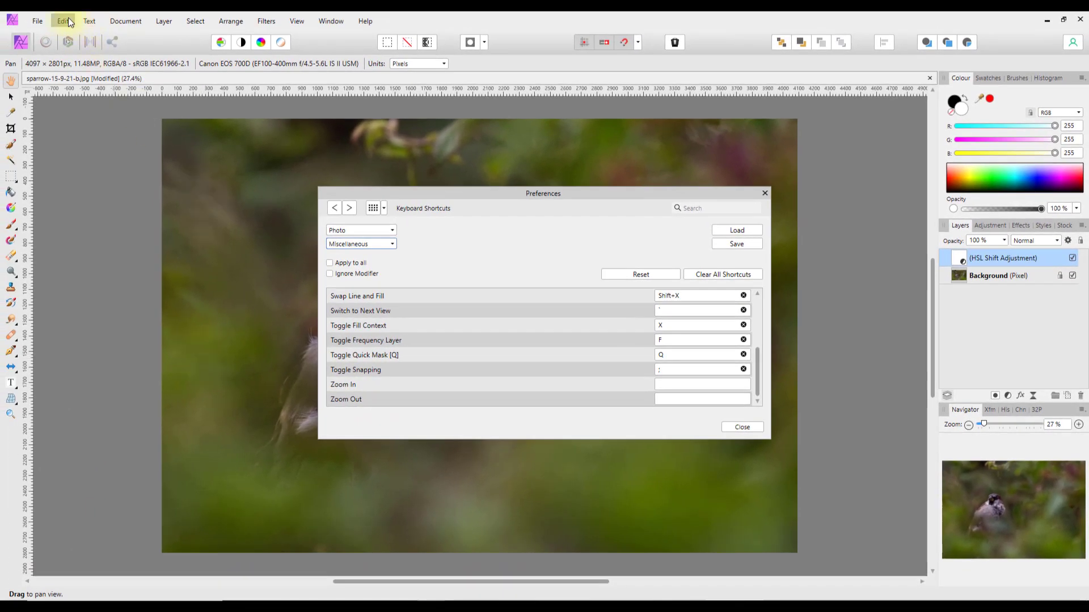
click(64, 21)
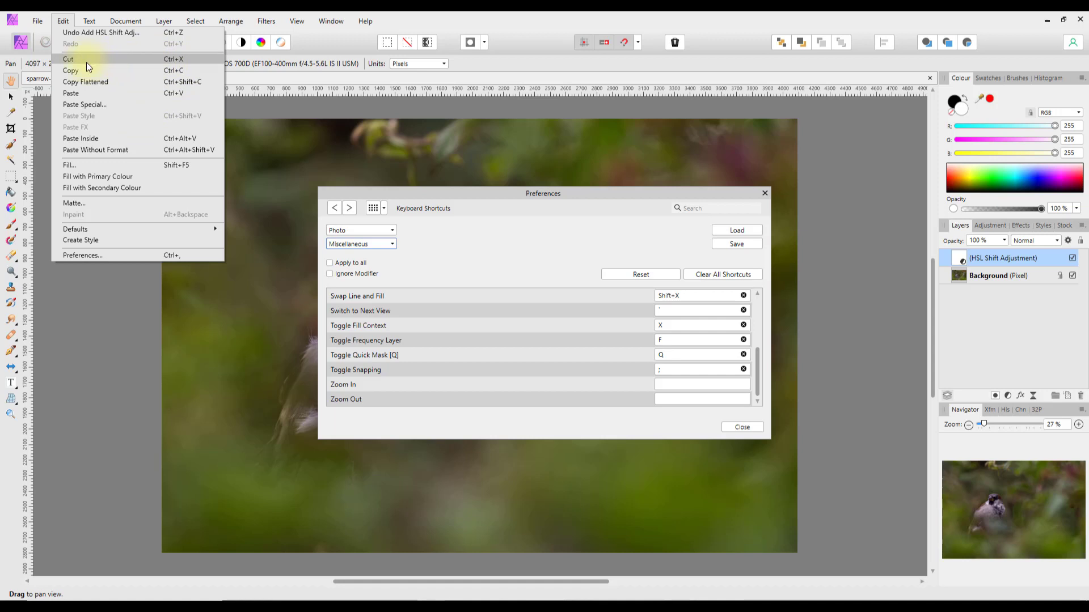
click(455, 21)
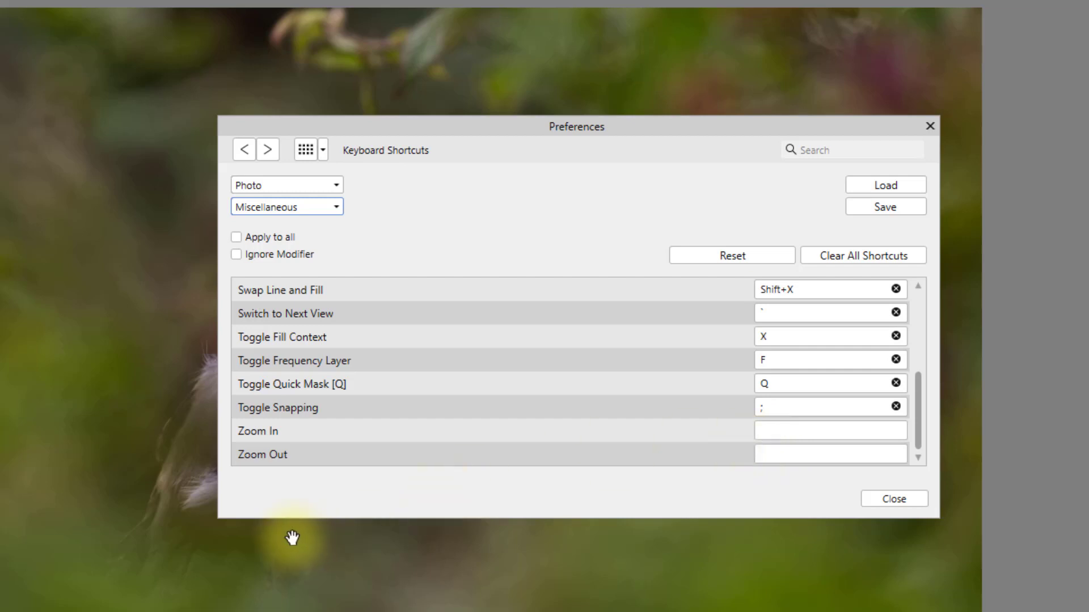
Assign Shift+Z to Zoom In, try Shift+X for Zoom Out, replace it with Shift+C, and close the preferences.
click(769, 432)
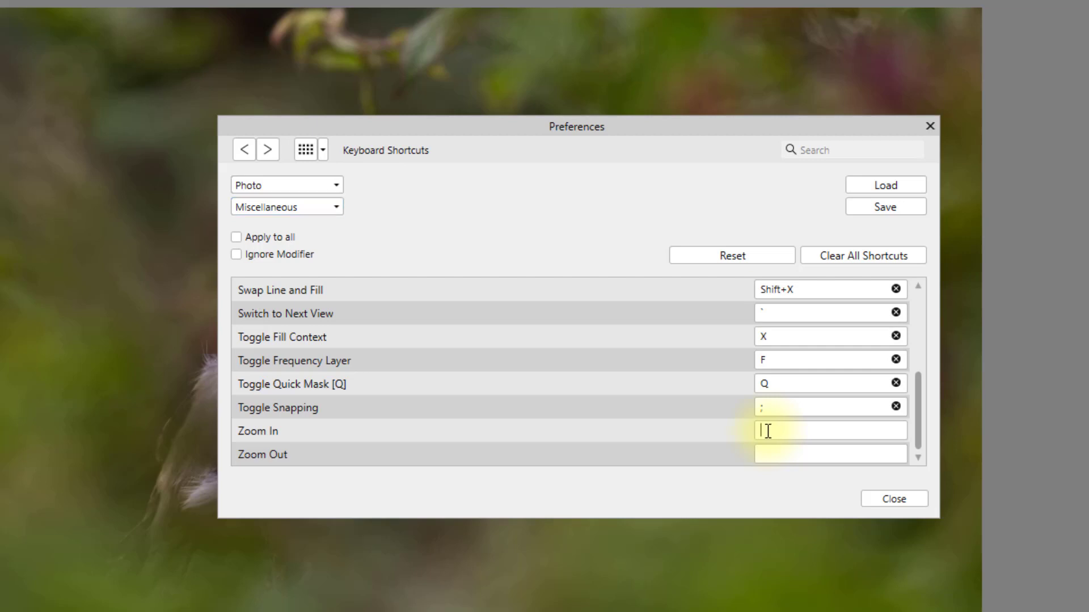
key(shift+z)
click(767, 456)
key(shift)
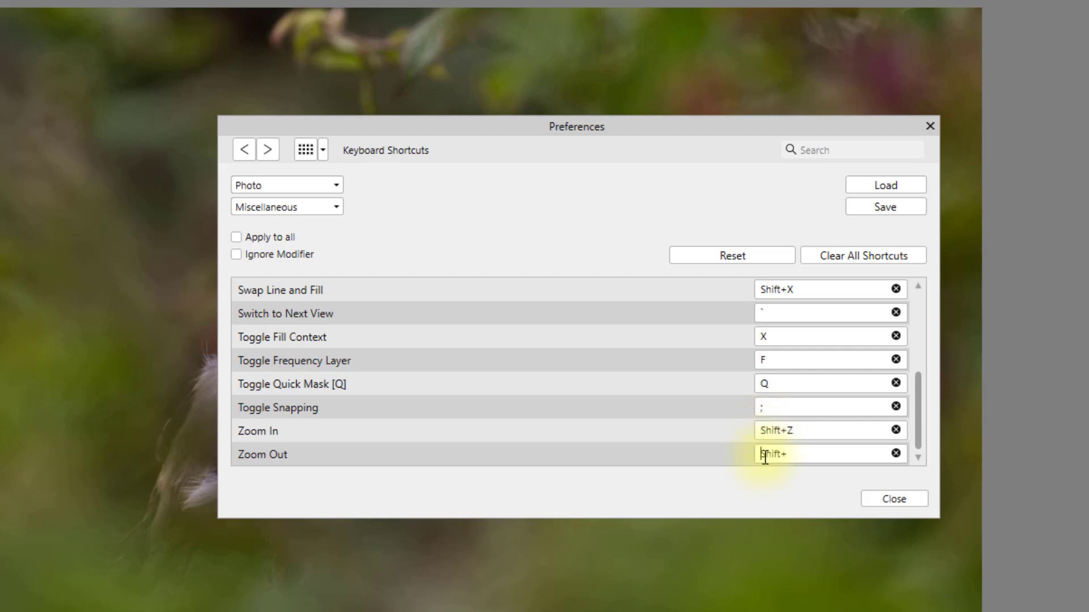
key(shift+x)
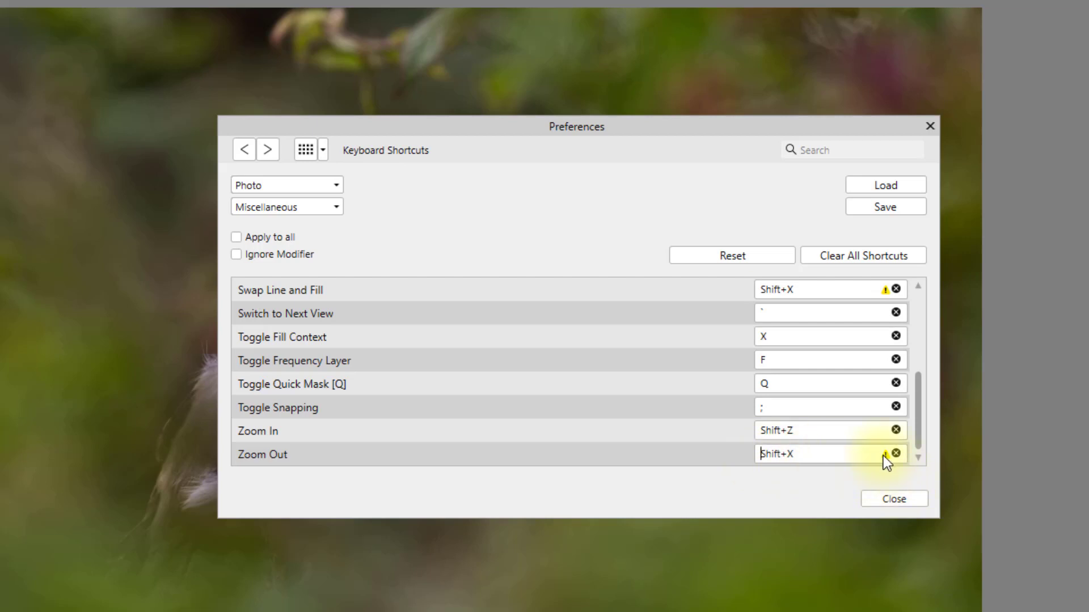
mouse_move(884, 456)
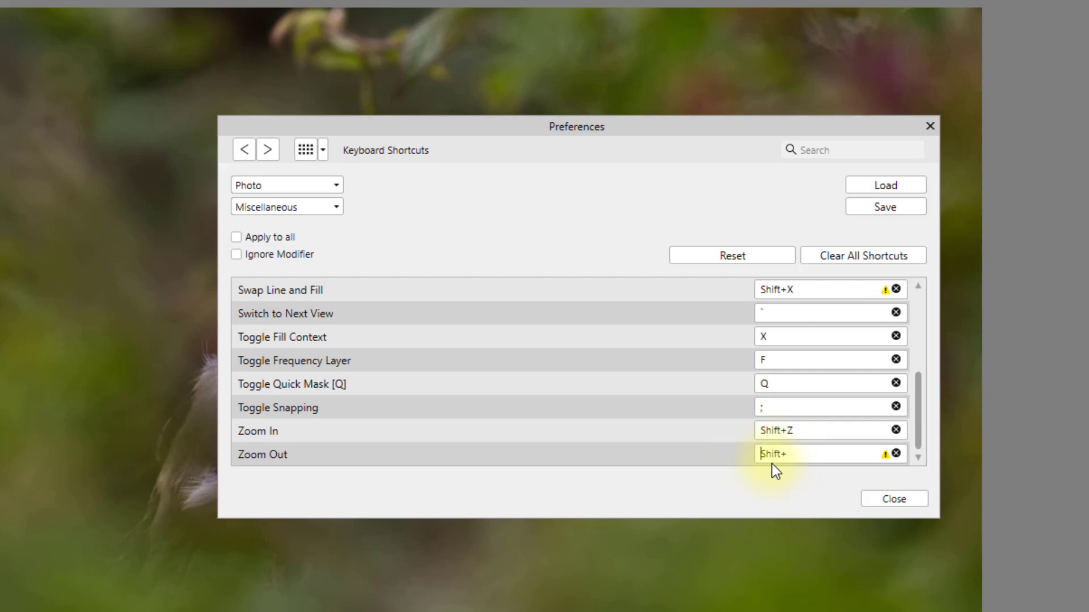
key(shift+c)
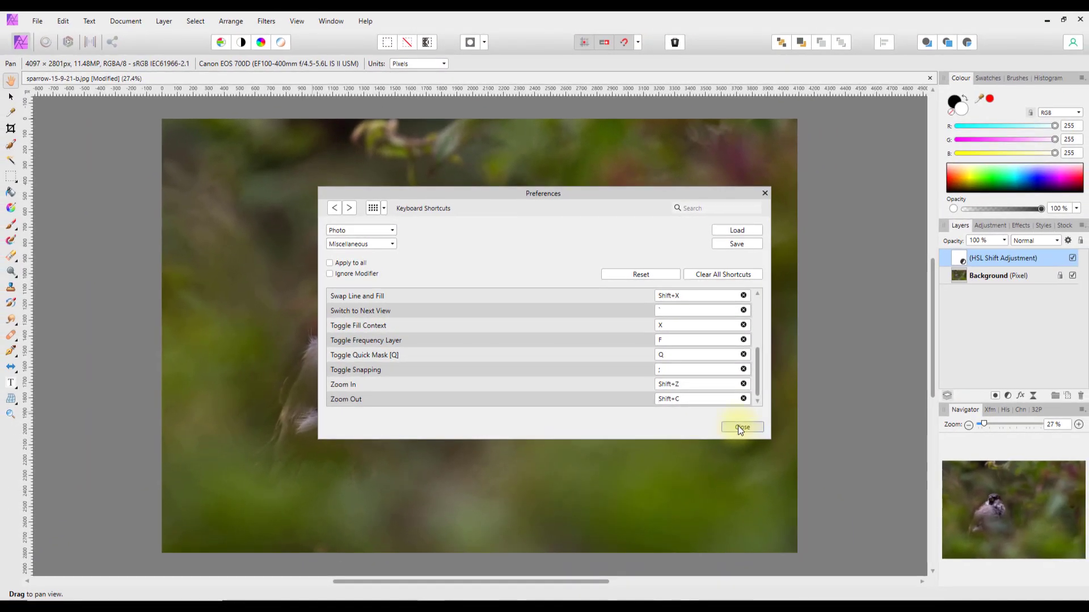
click(740, 427)
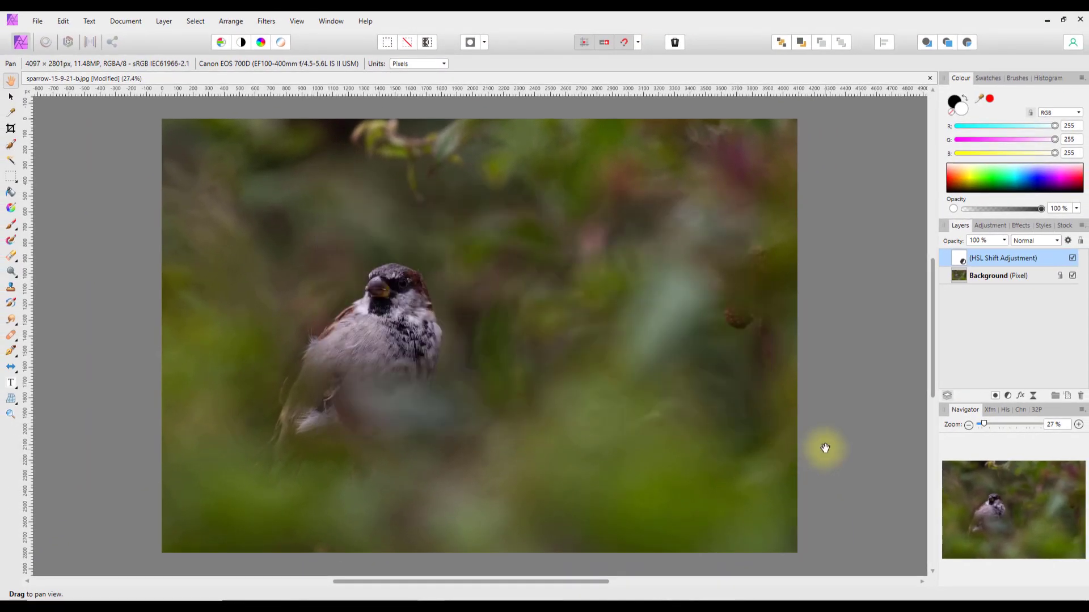
Test zooming the photo in to 100%, out to about 10% and back to 25%.
key(ctrl+plus)
key(ctrl+plus)
key(ctrl+plus)
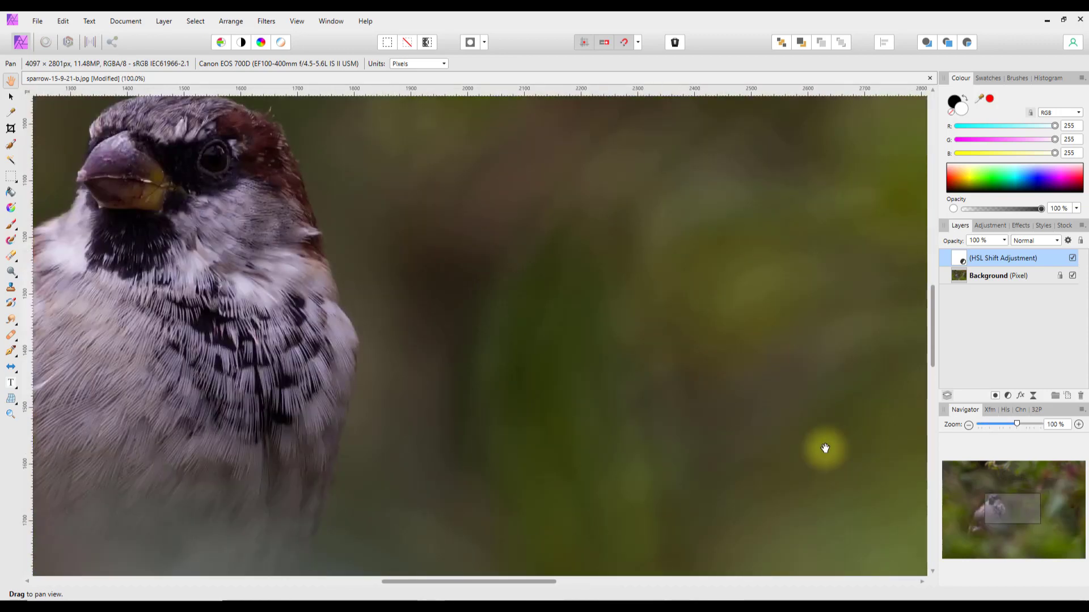
key(ctrl+minus)
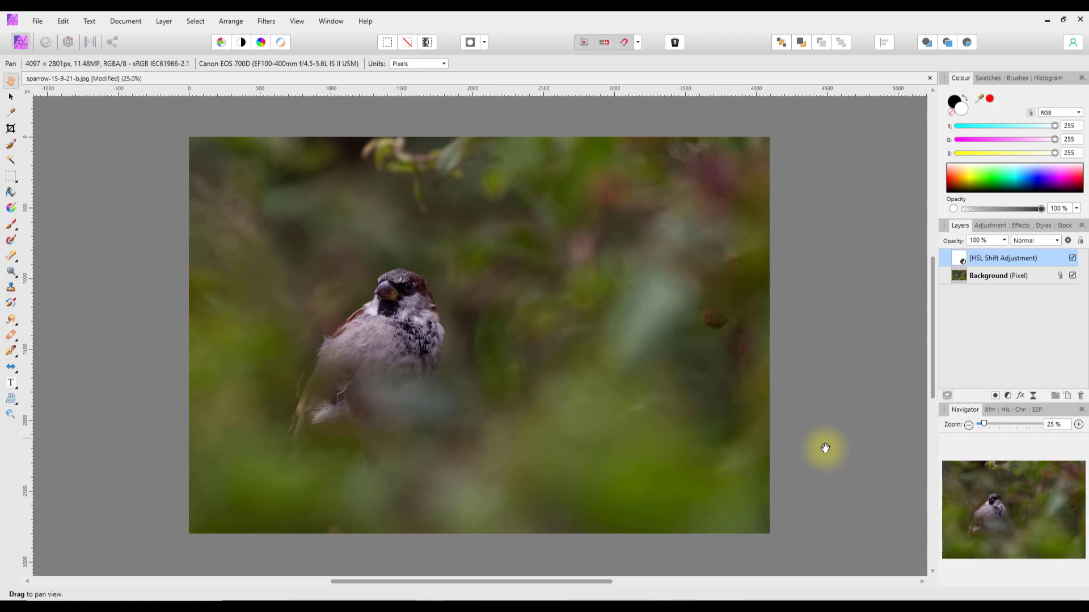
key(ctrl+minus)
key(ctrl+minus)
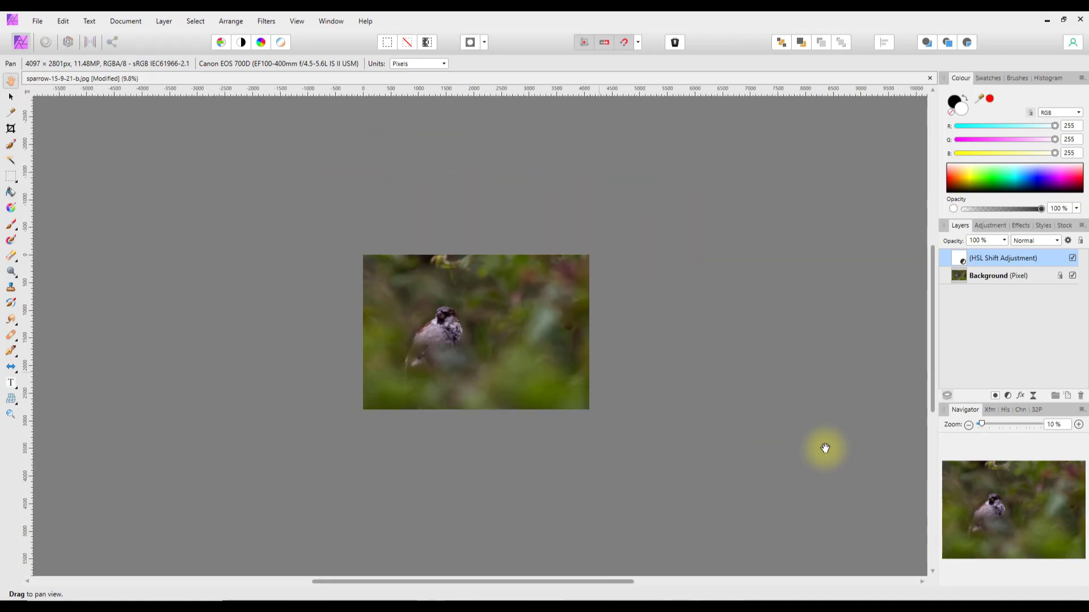
key(ctrl+plus)
key(ctrl+plus)
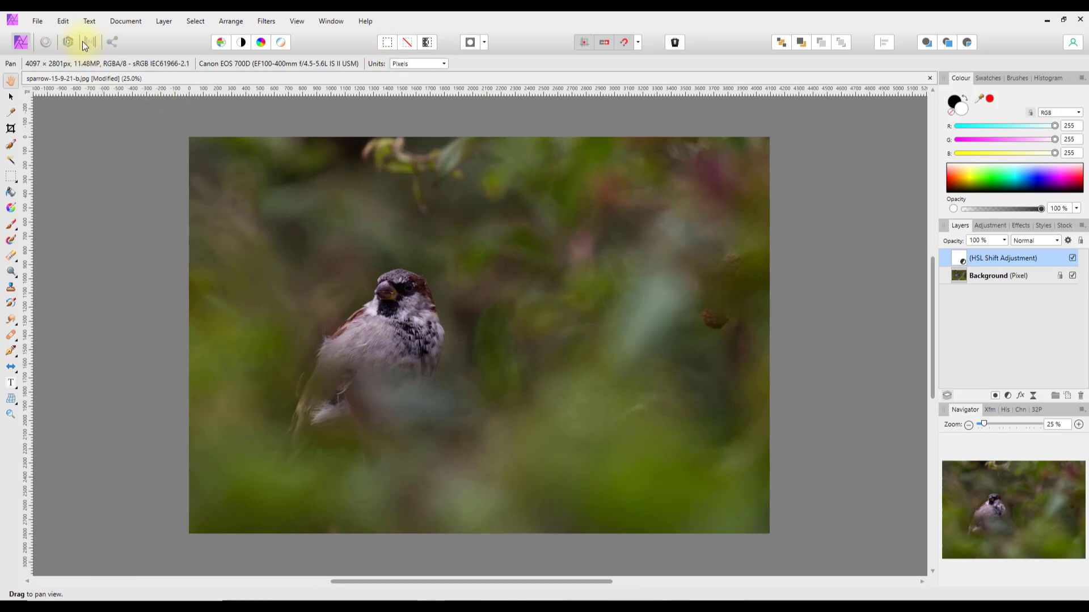
Clear the Zoom In and Zoom Out shortcuts in the Photo persona's Miscellaneous keyboard shortcuts and close the preferences.
click(64, 22)
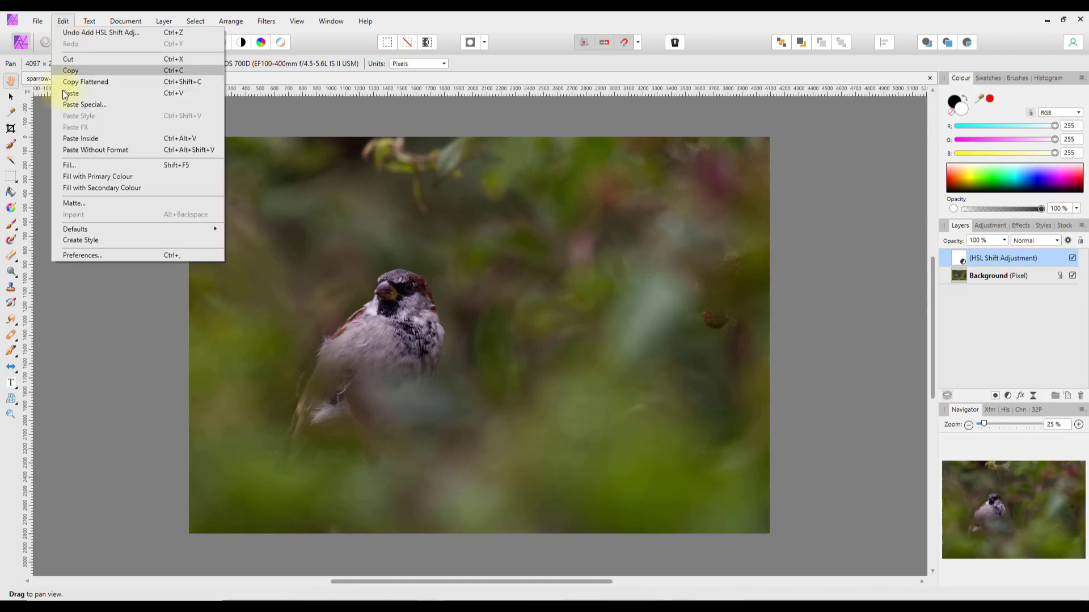
click(79, 256)
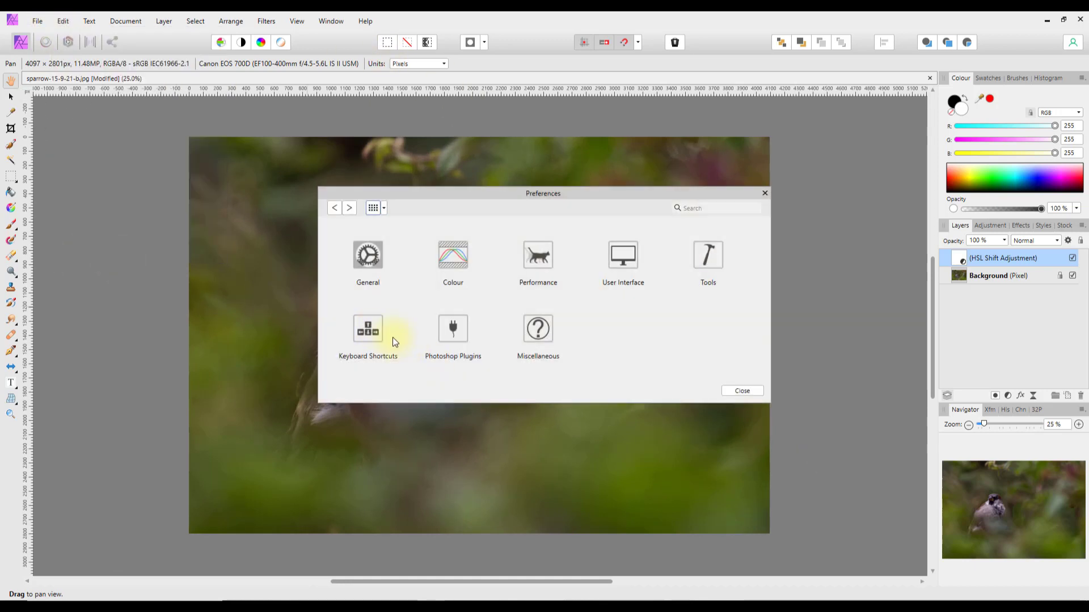
click(352, 328)
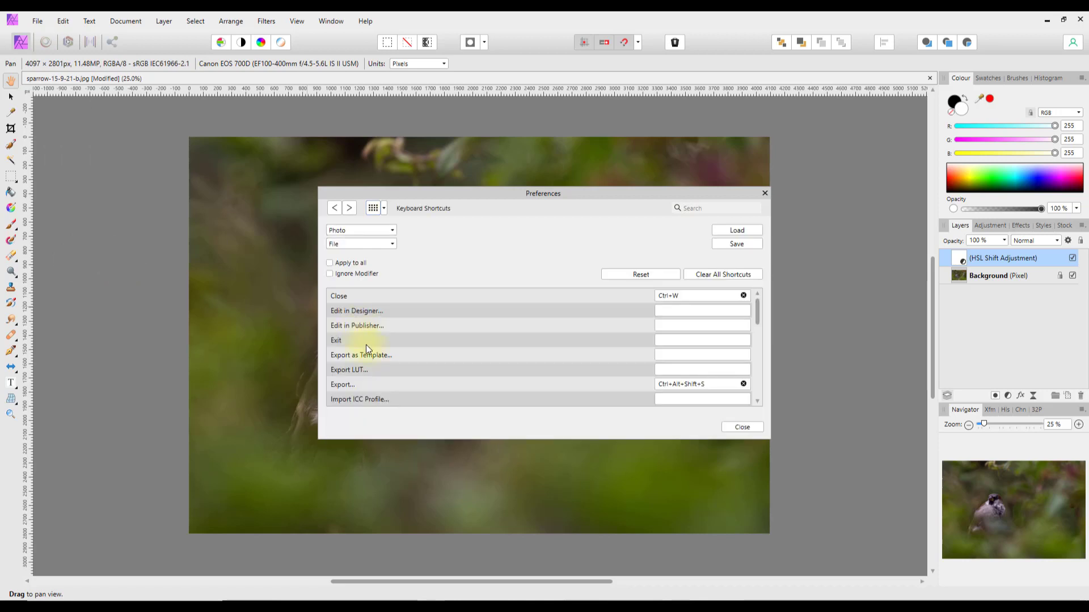
click(392, 247)
drag(424, 273, 421, 404)
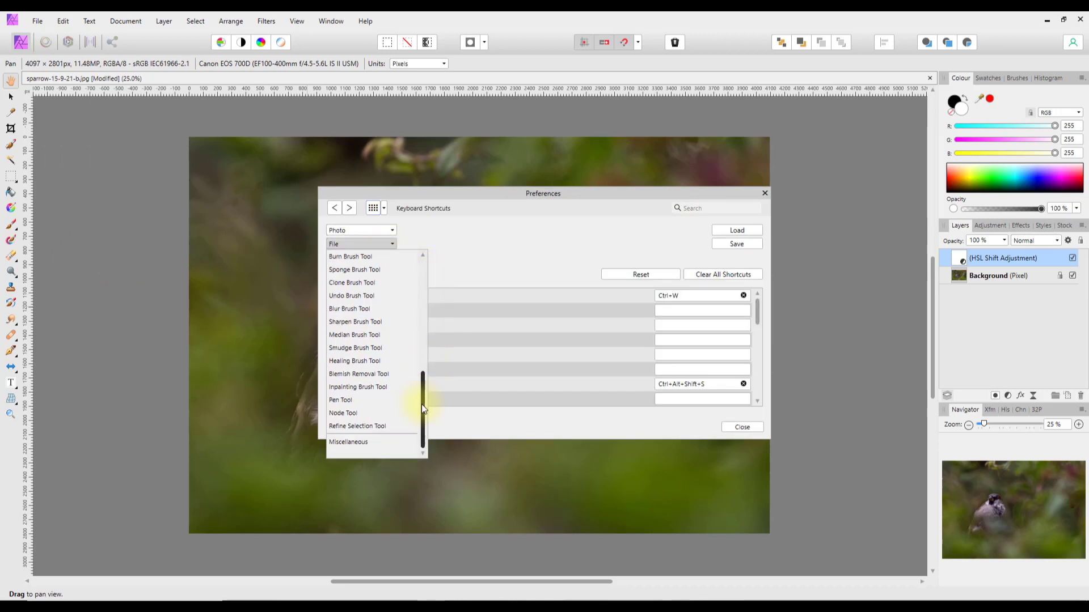
click(371, 446)
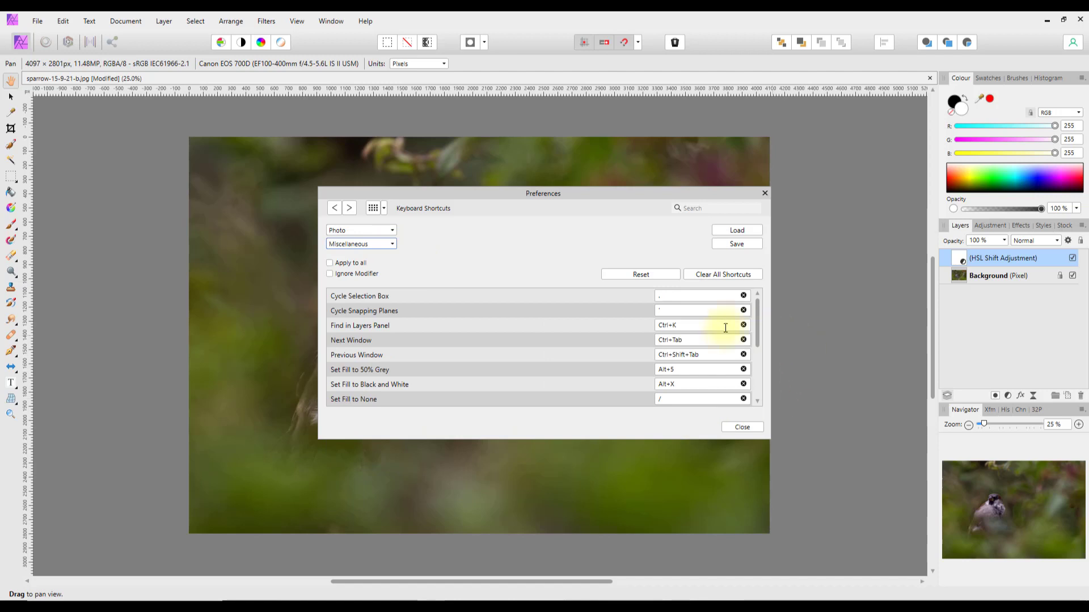
drag(758, 317, 761, 409)
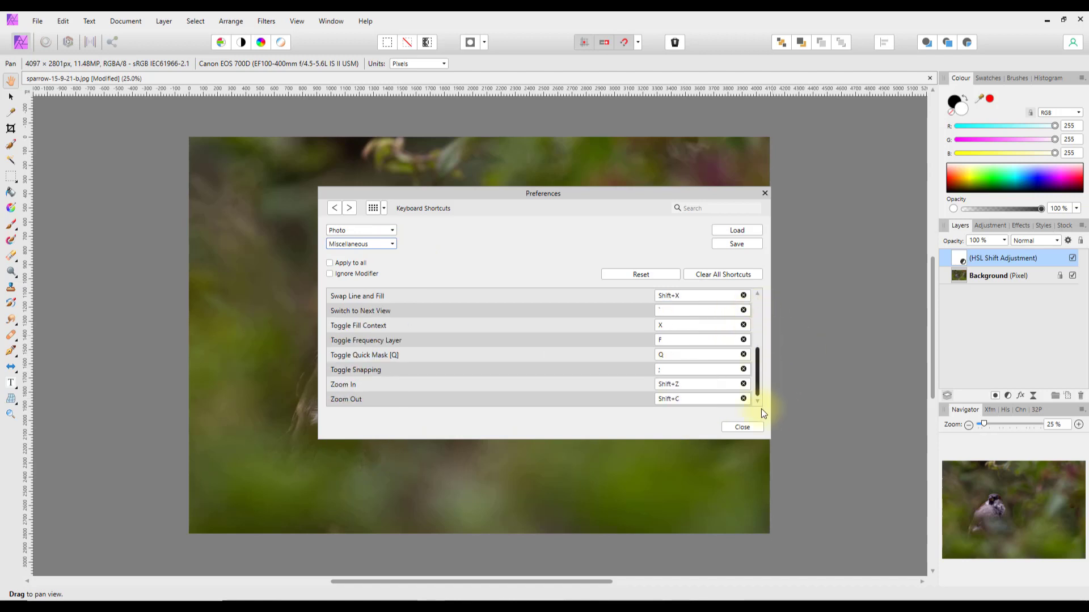
click(681, 386)
click(743, 384)
click(743, 399)
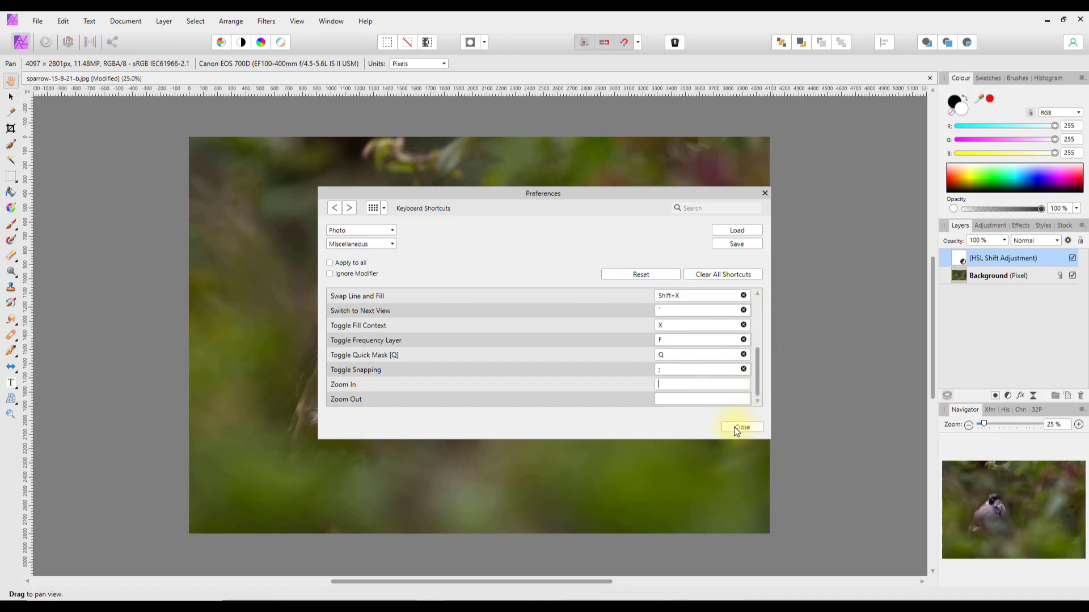
click(740, 427)
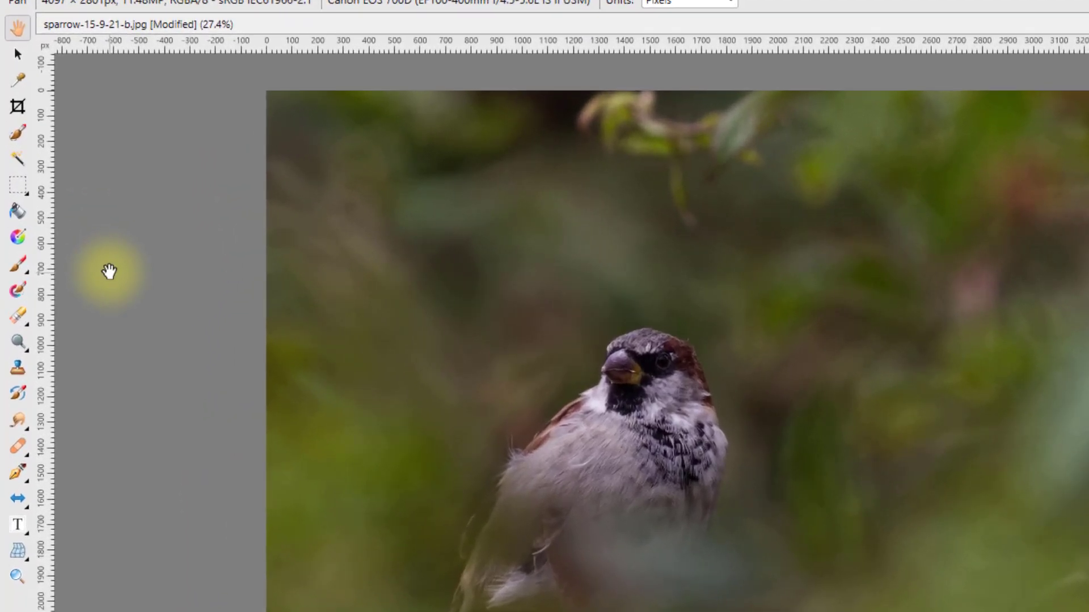
Select the Paint Brush Tool and cycle from it through the Colour Replacement Brush Tool and the Pixel Tool.
click(28, 271)
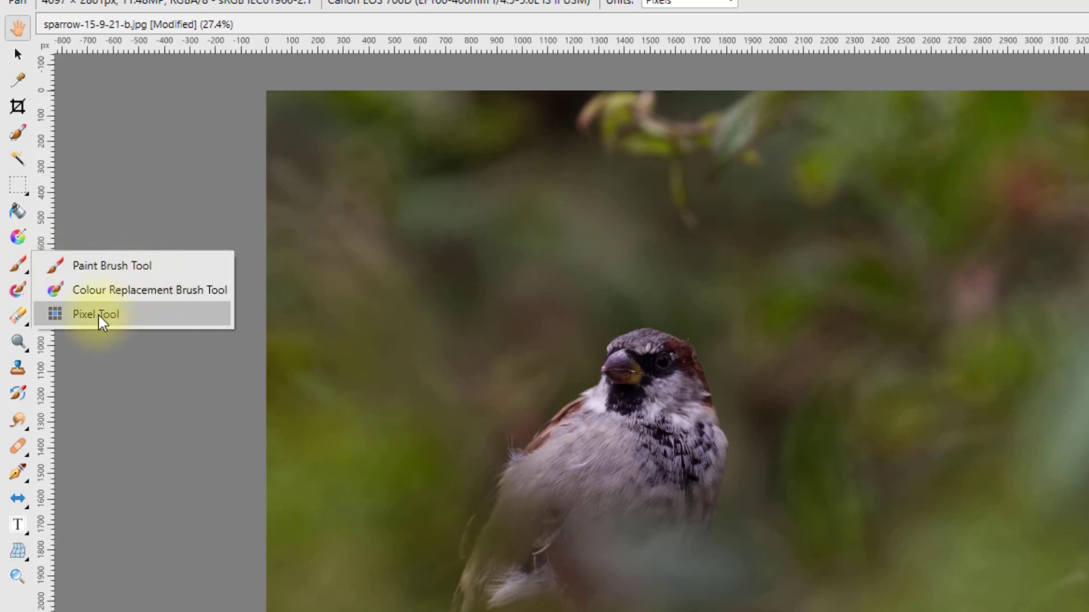
click(69, 263)
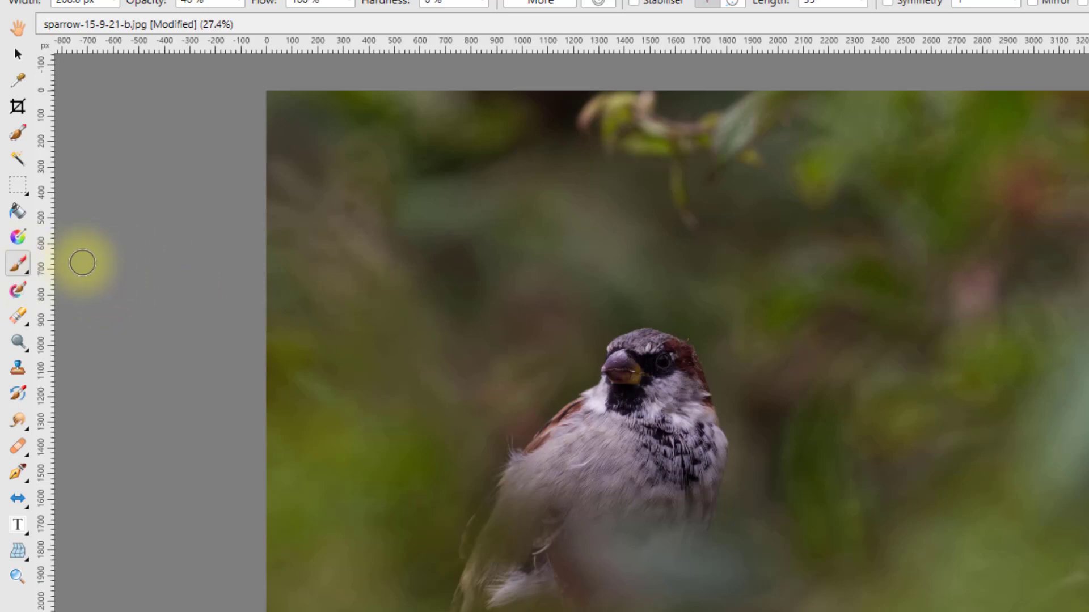
key(b)
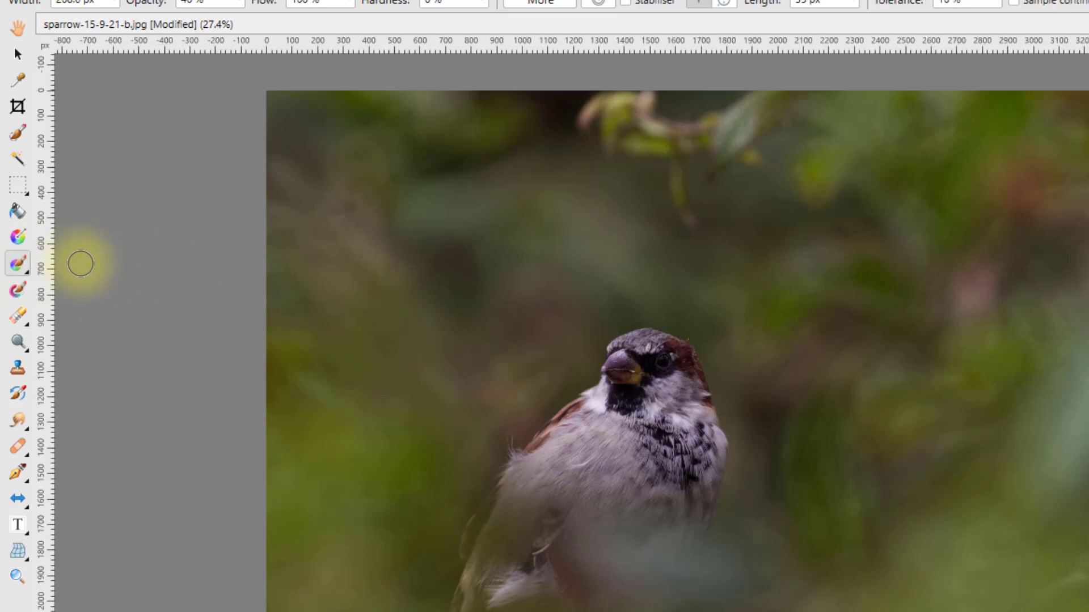
key(b)
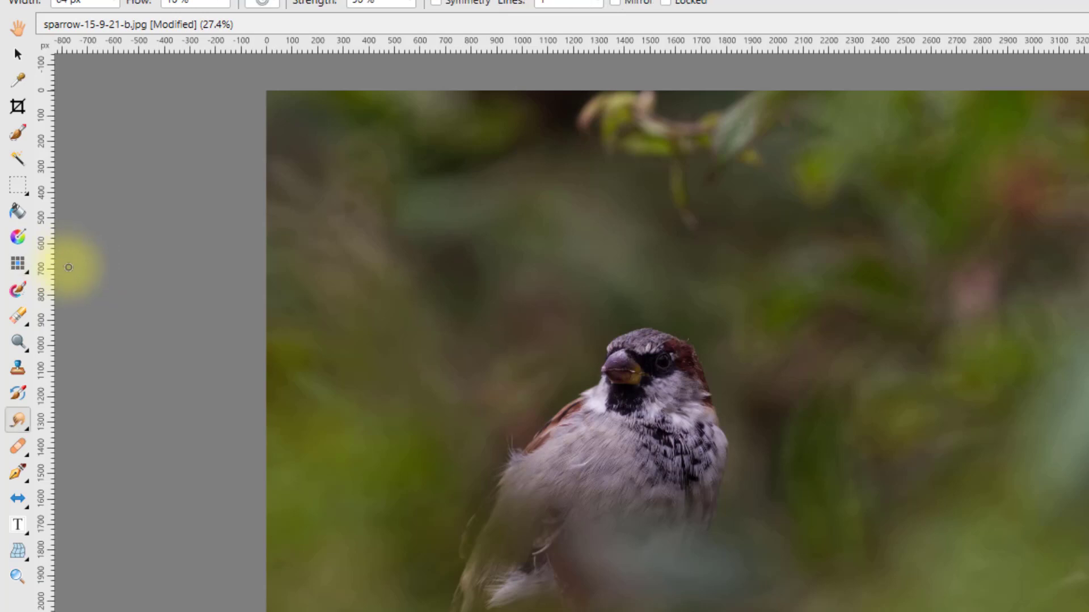
Cycle from the Smudge Tool to the Paint Brush Tool, back to the Smudge Tool and again to the Paint Brush Tool.
key(b)
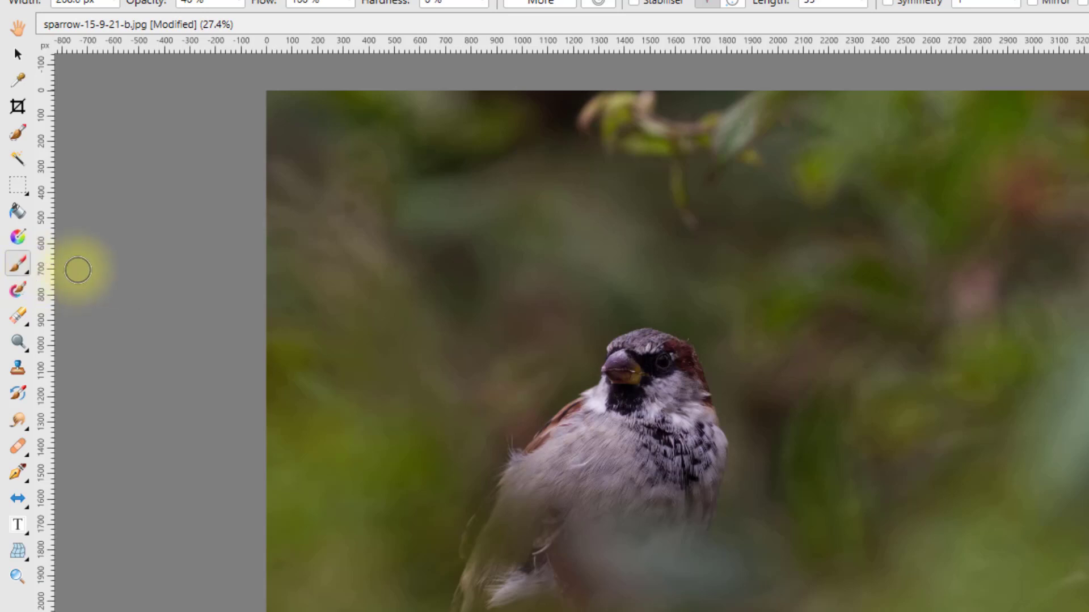
key(b)
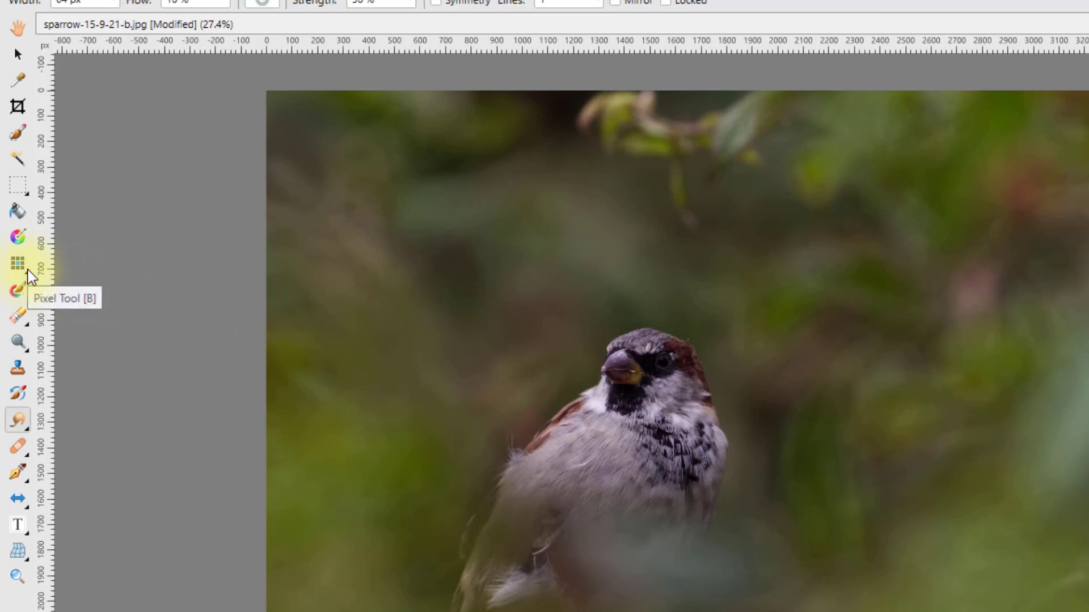
key(b)
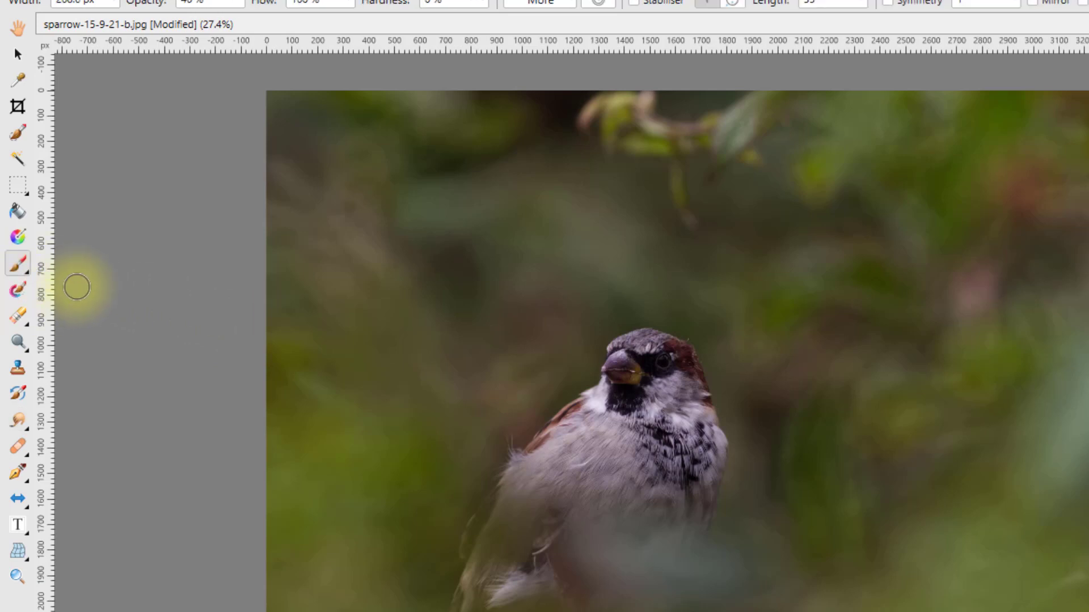
Select the Healing Brush Tool and cycle through its grouped retouching tools, ending on the Inpainting Brush Tool.
click(28, 457)
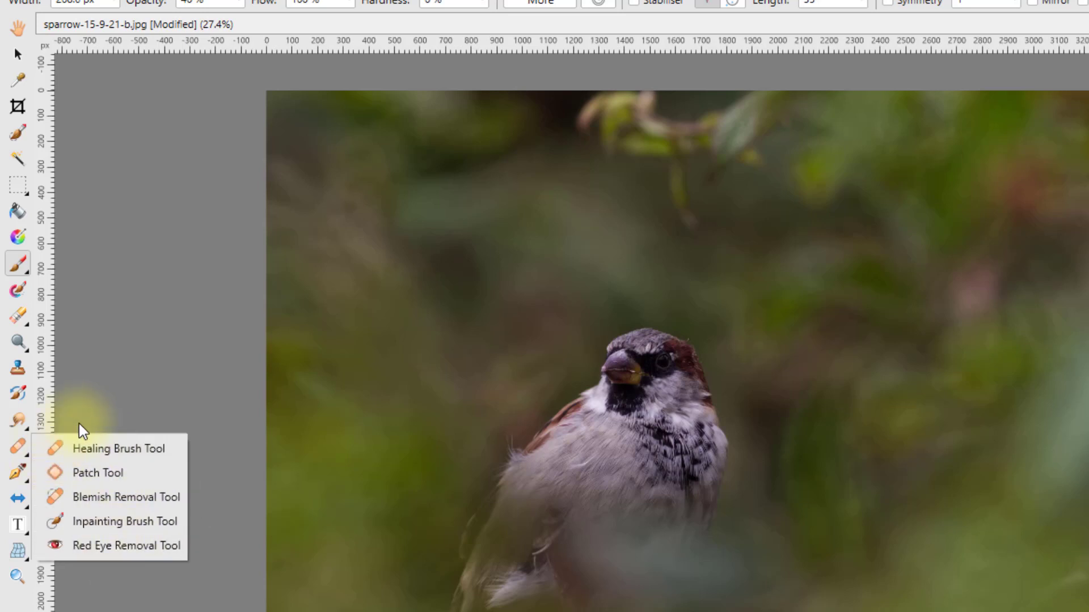
click(47, 447)
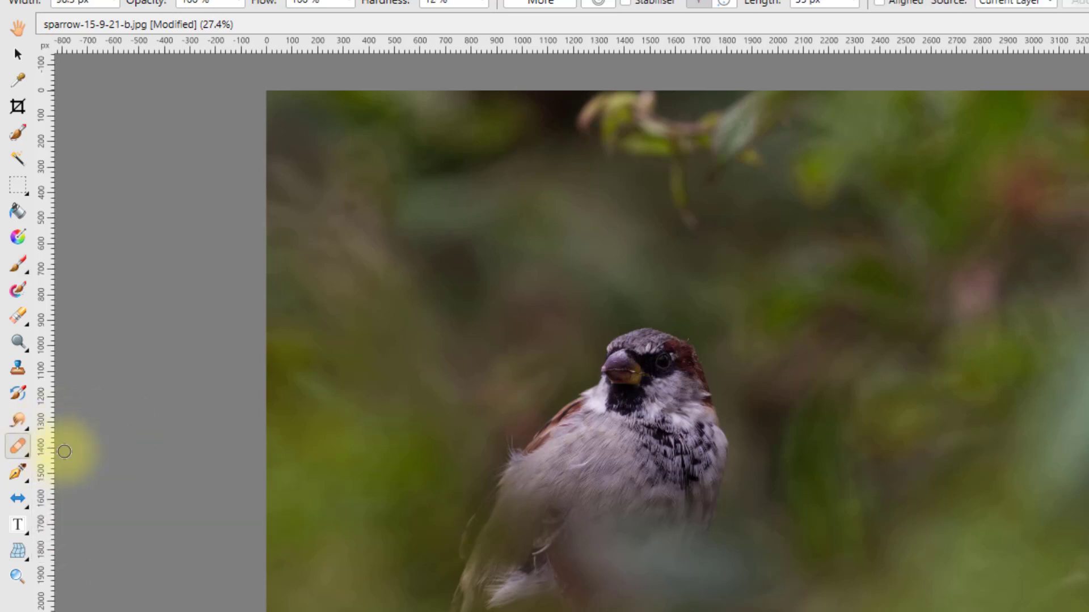
key(j)
key(j)
key(j)
key(j)
key(j)
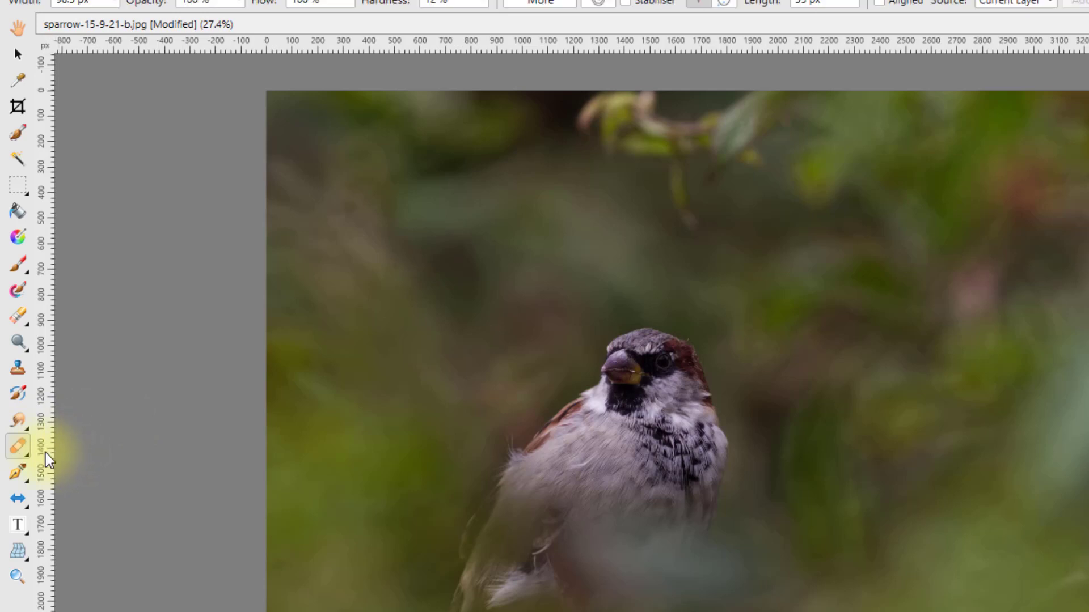
key(j)
key(j)
key(j)
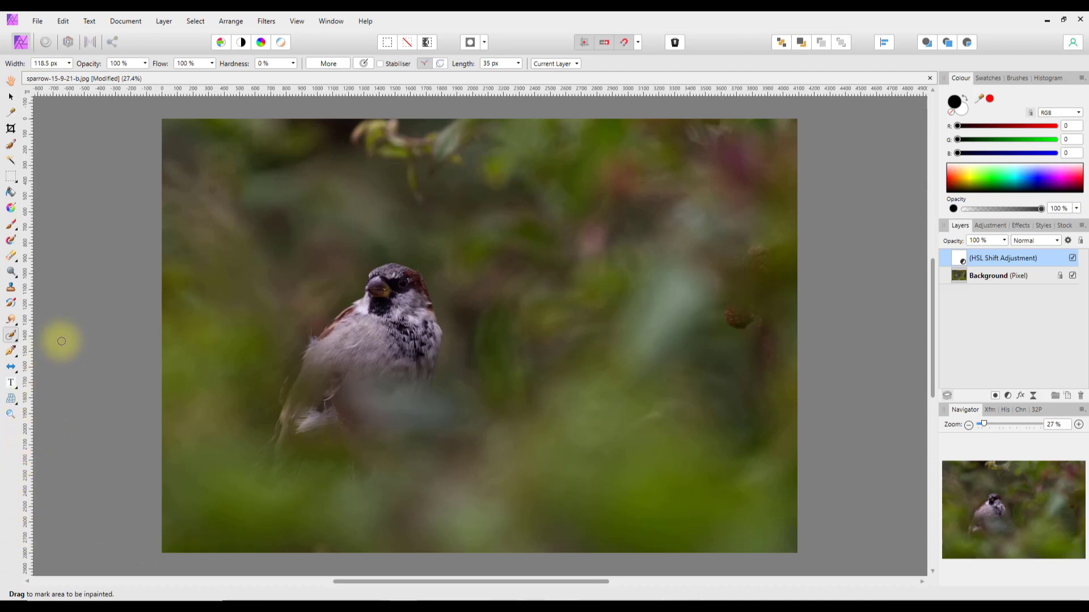
Look over the available filters and examine the keyboard shortcuts assigned to the Photo persona's Filters commands in the preferences.
click(273, 23)
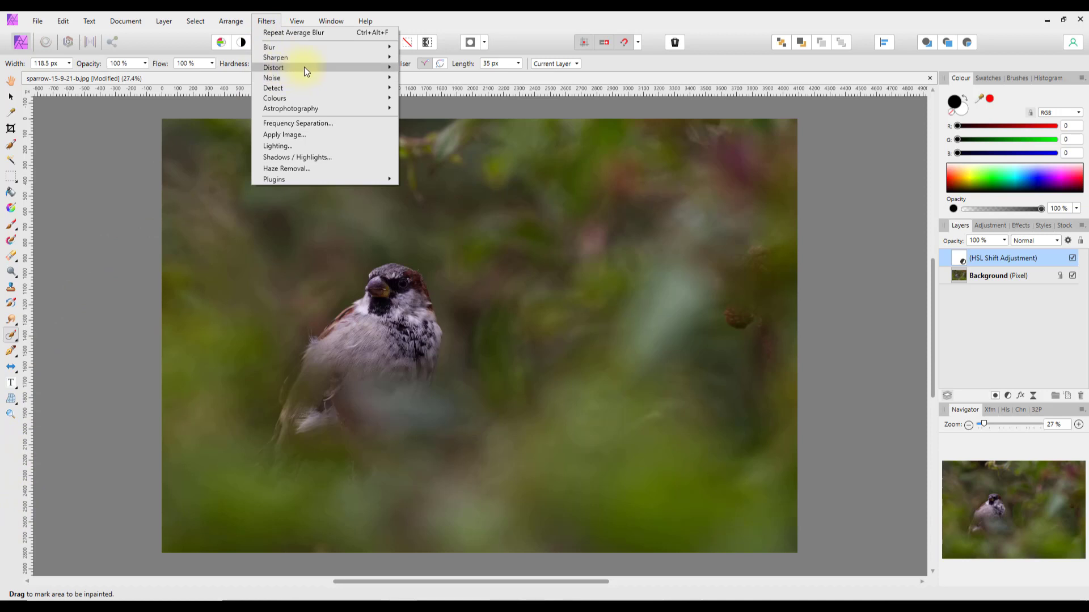
mouse_move(350, 45)
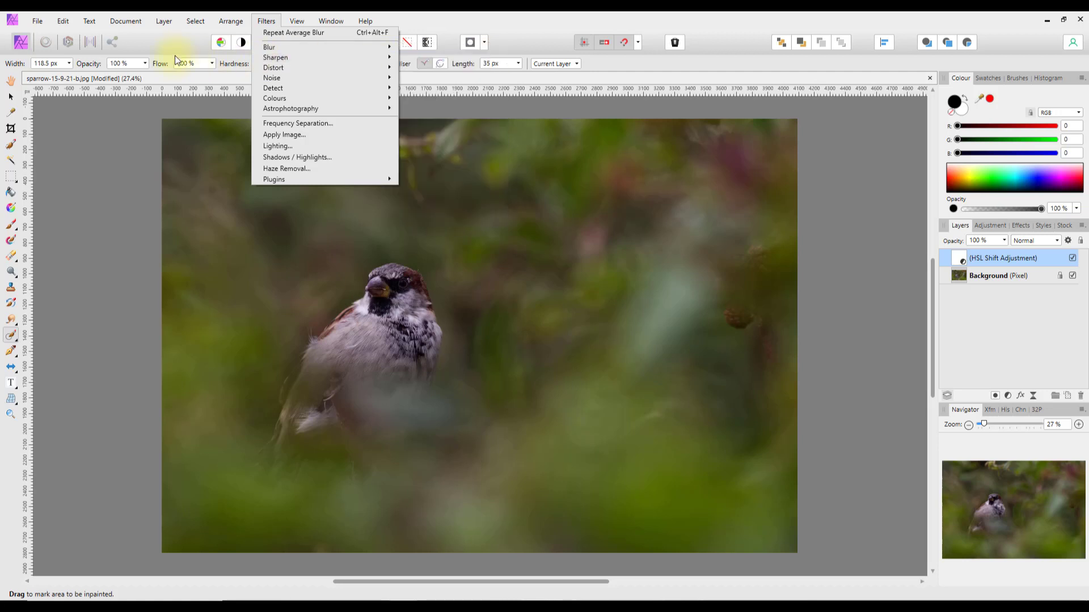
click(62, 24)
click(63, 23)
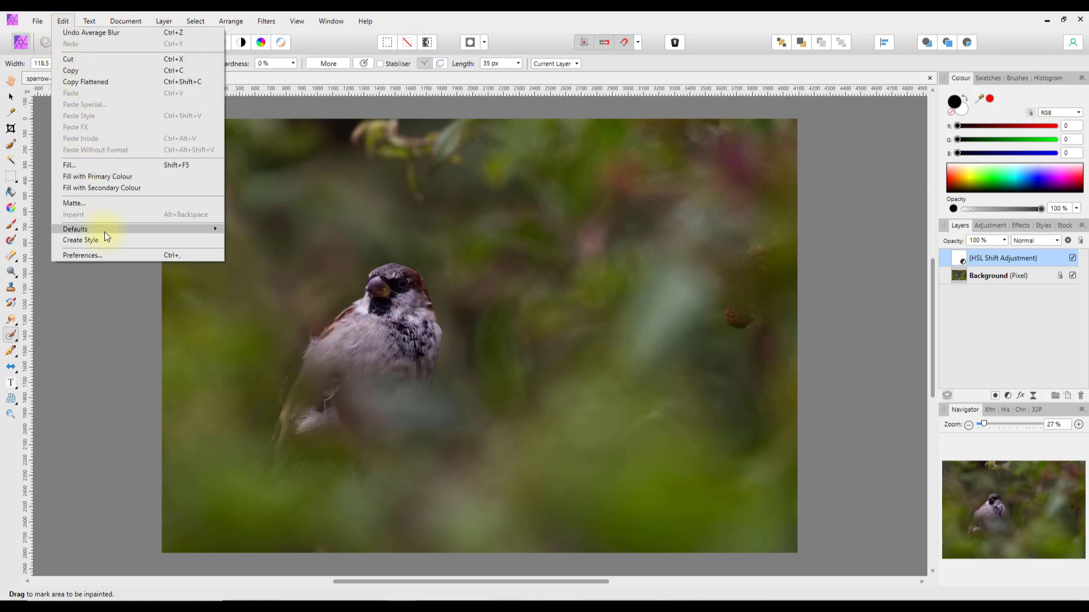
click(97, 254)
click(365, 332)
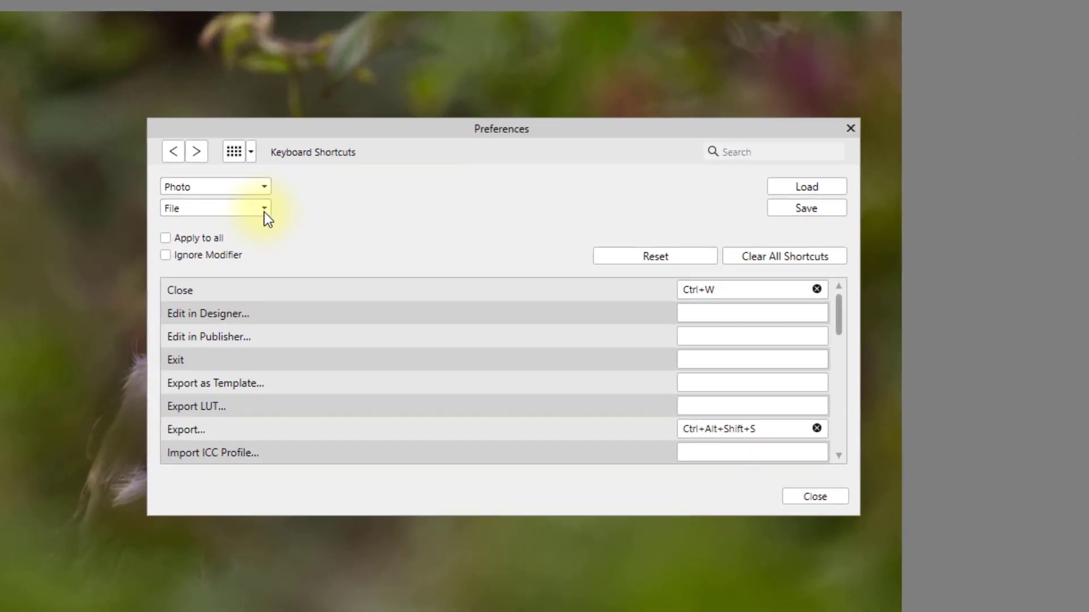
click(381, 243)
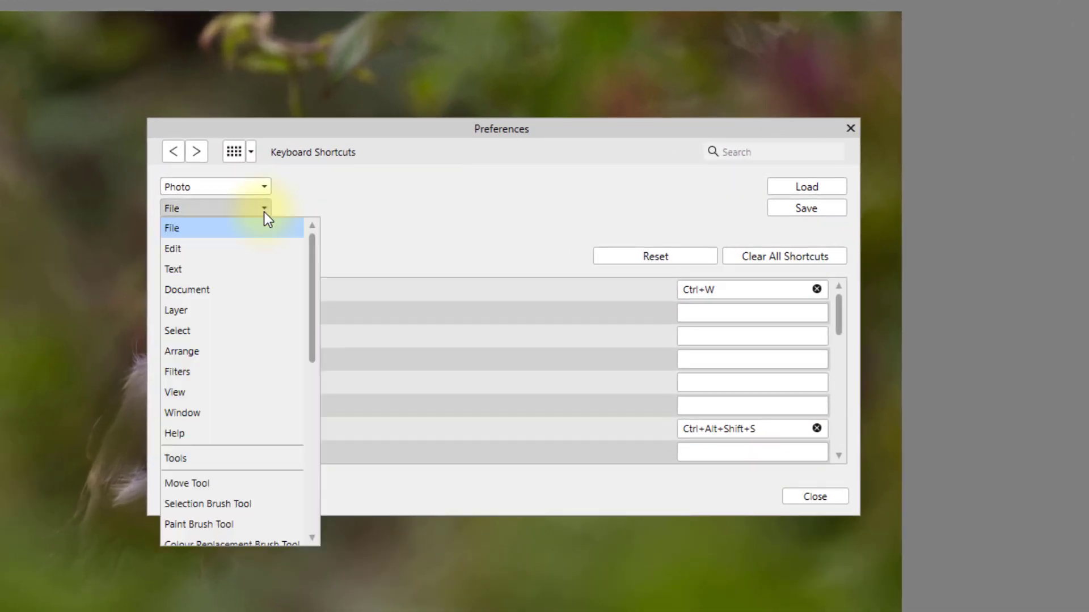
click(179, 373)
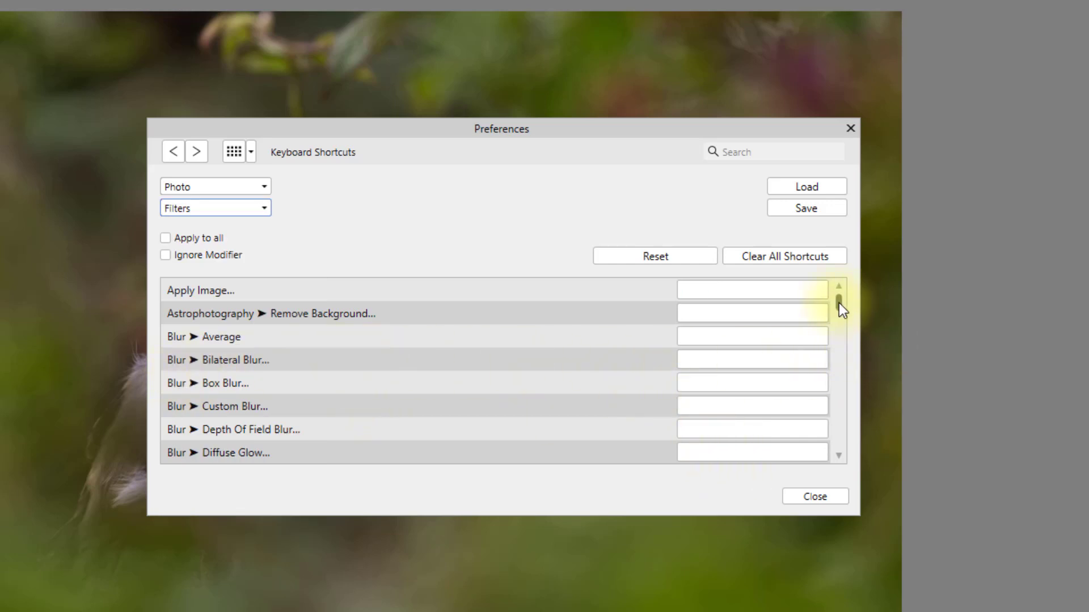
drag(840, 303, 853, 390)
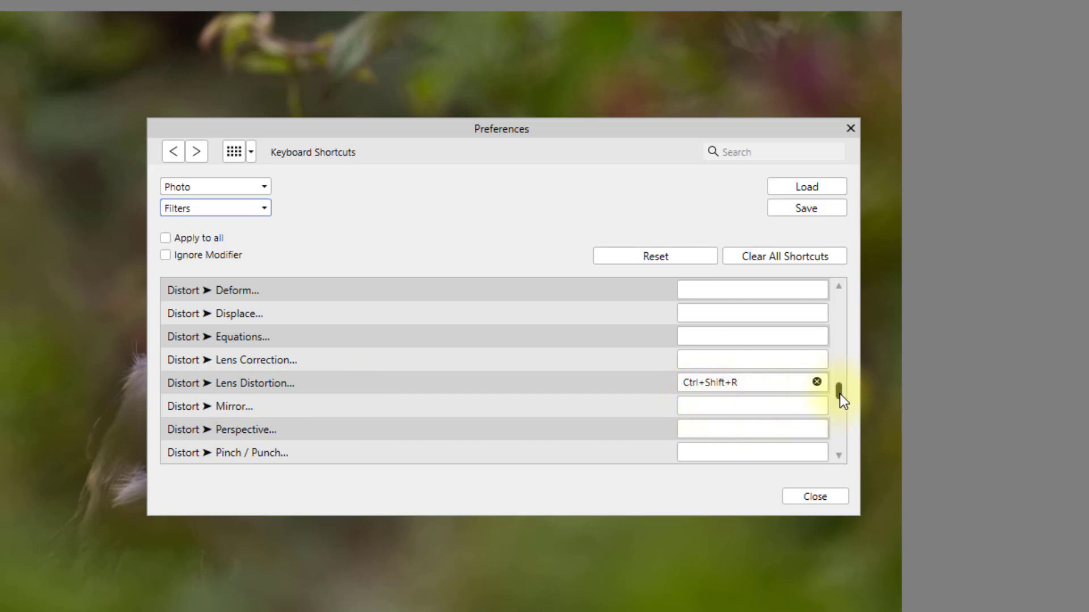
drag(840, 395, 843, 436)
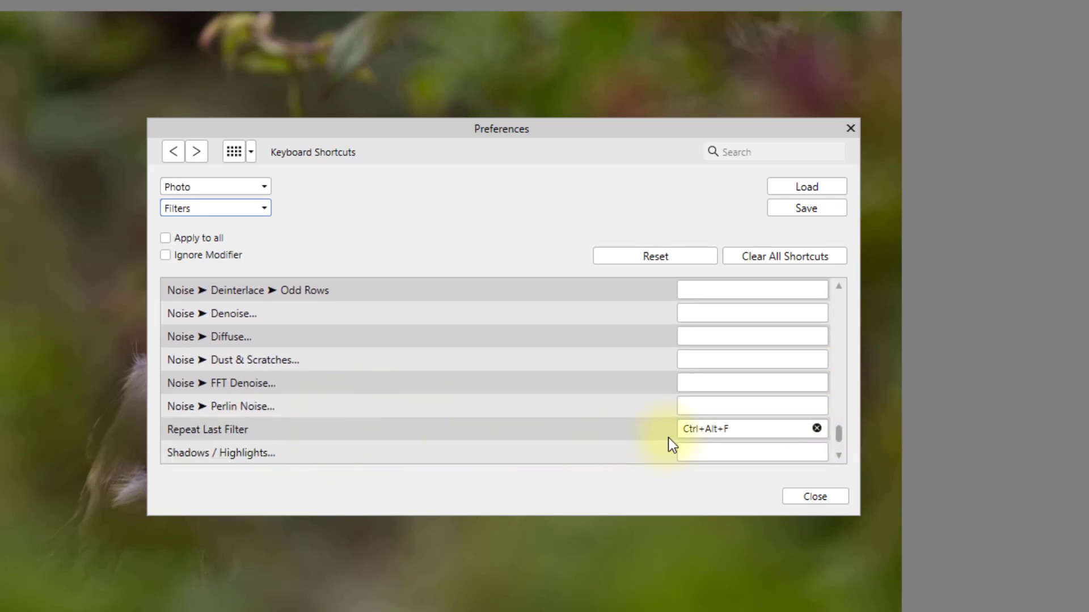
drag(839, 433, 848, 318)
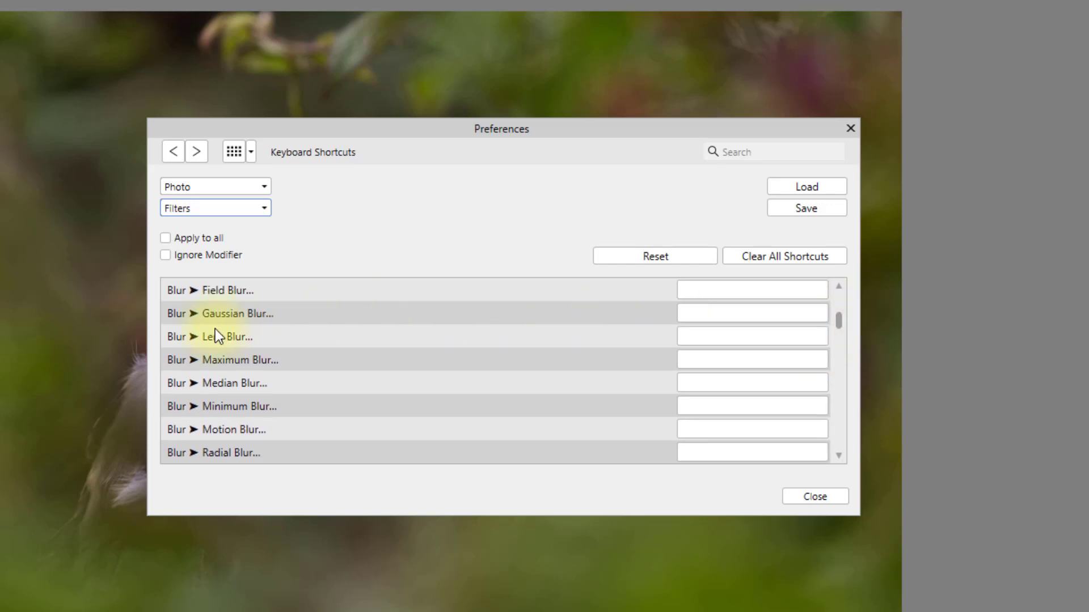
Assign the shortcut R to both the Gaussian Blur and Motion Blur filters and close the preferences.
click(696, 313)
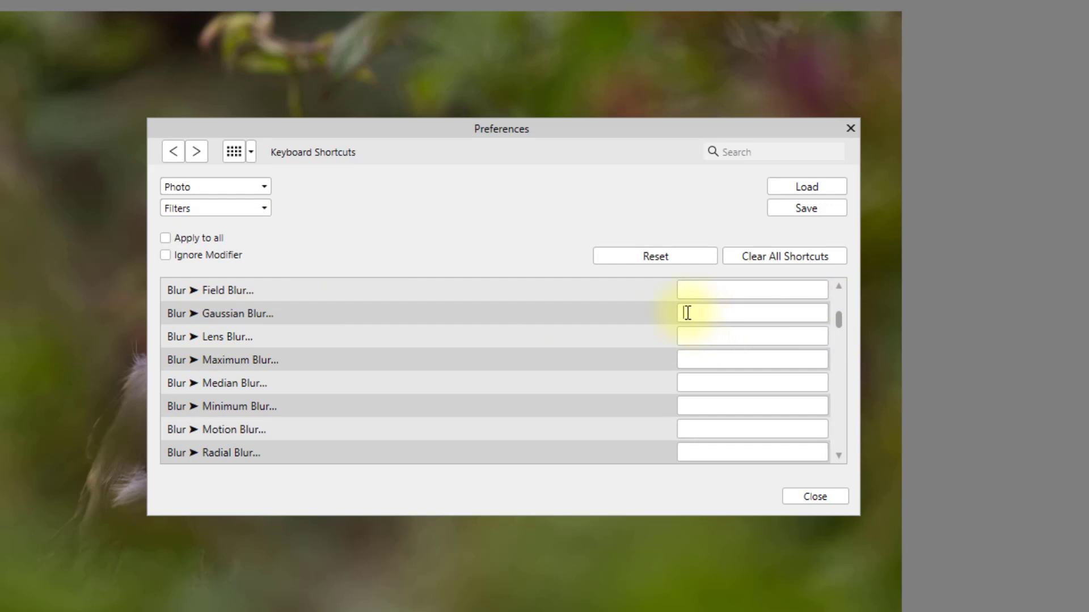
key(r)
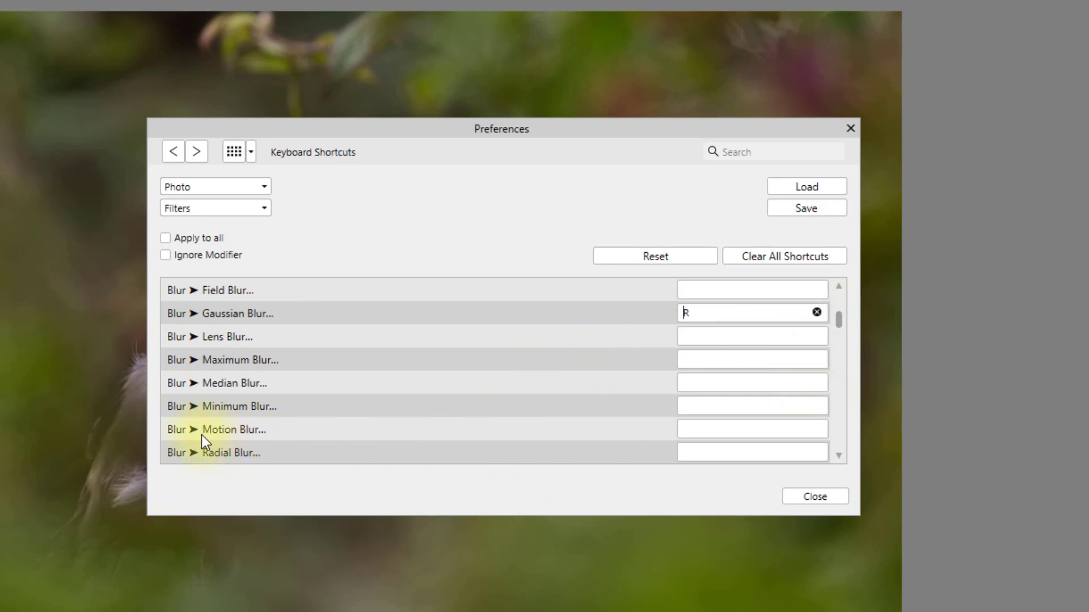
click(697, 431)
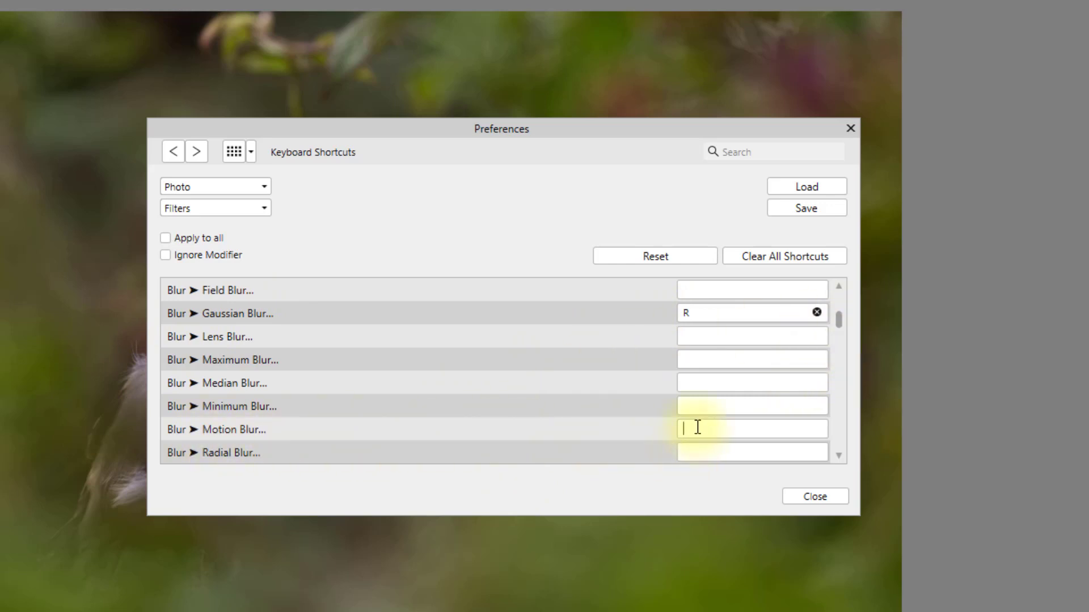
key(r)
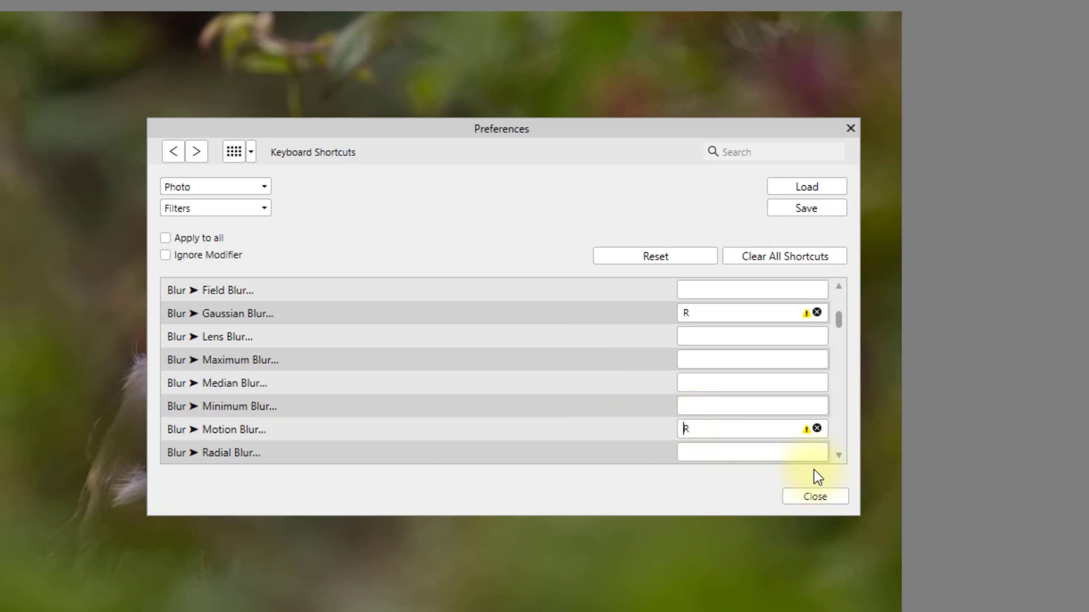
mouse_move(811, 319)
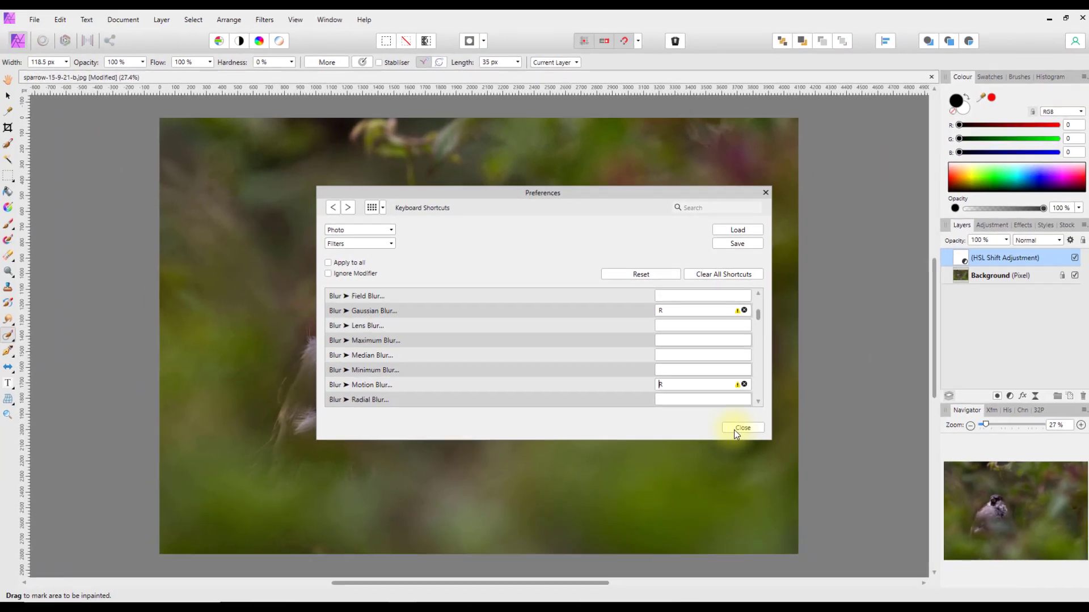
click(735, 428)
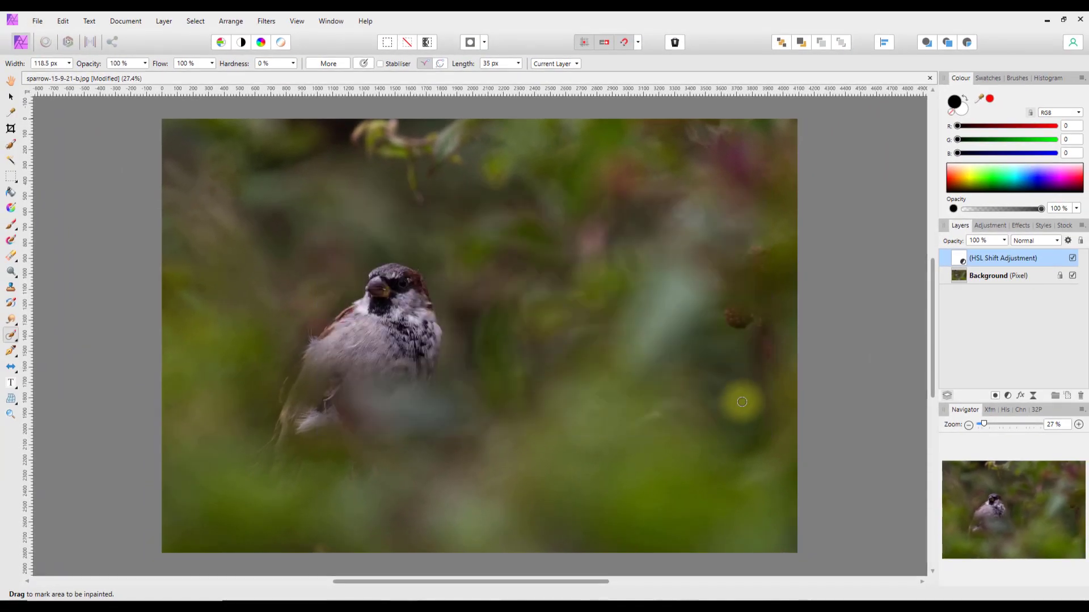
Test the R shortcut shared by the two blur filters, and cancel the Gaussian Blur filter.
key(ctrl+f)
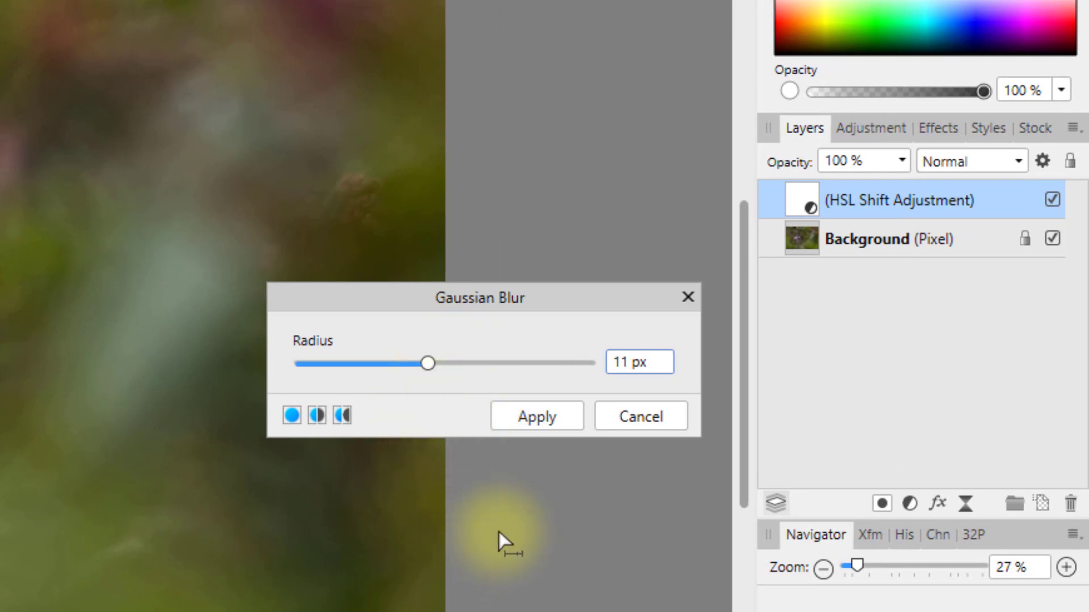
text(rrr)
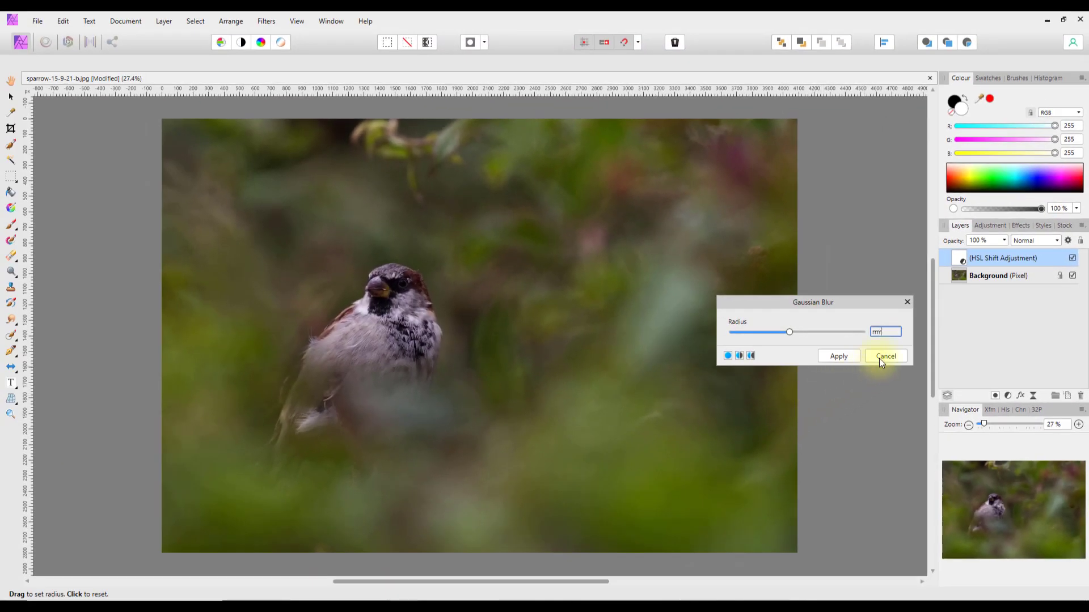
click(880, 356)
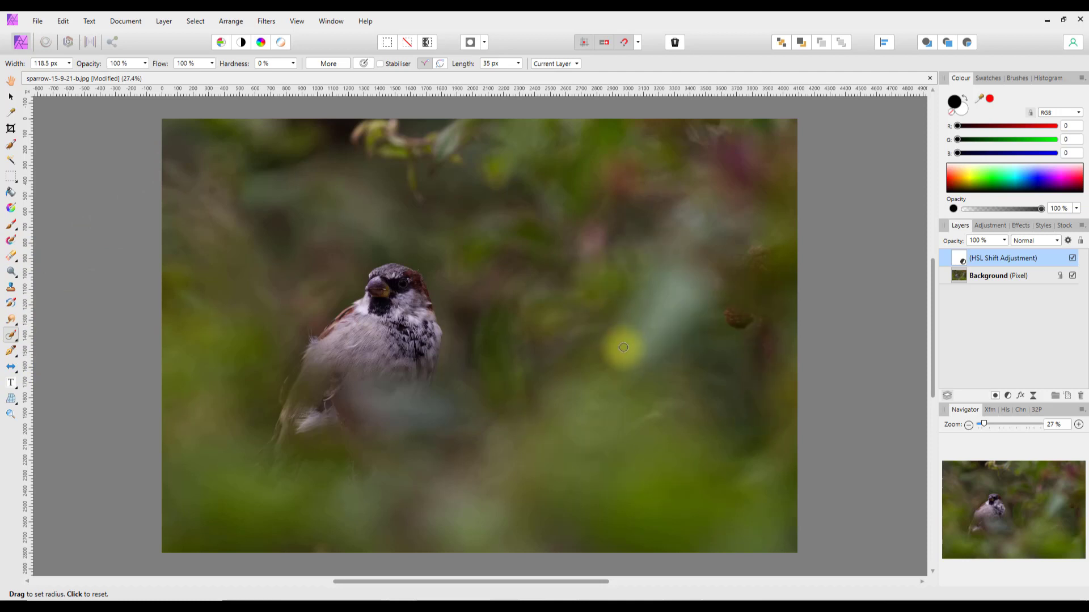
Recheck the Gaussian Blur and Motion Blur shortcuts in the Photo persona's Filters preferences, close them, and look over the available filters.
click(264, 22)
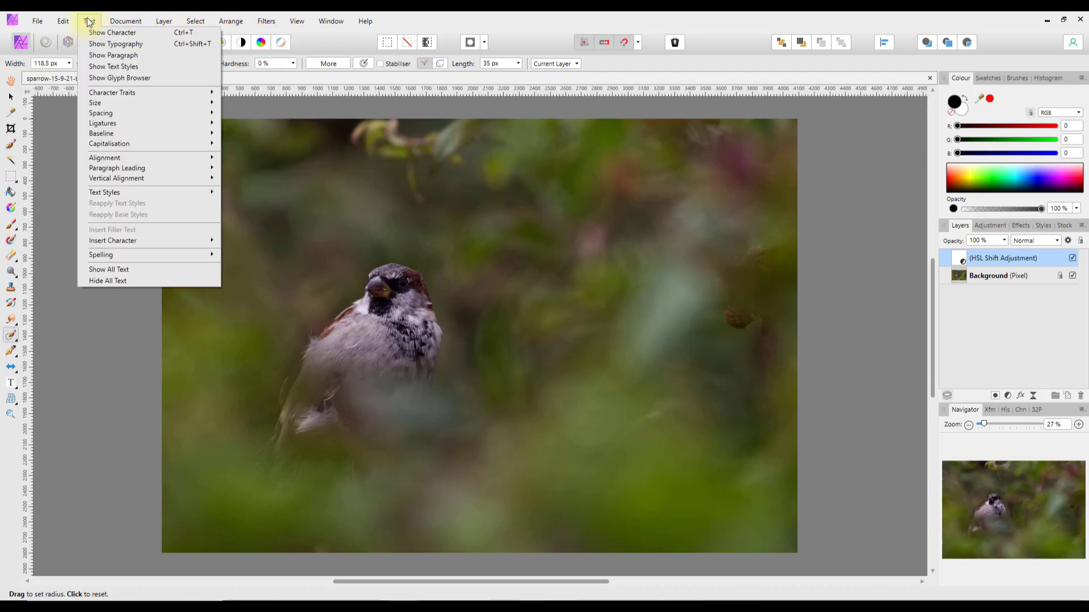
mouse_move(63, 21)
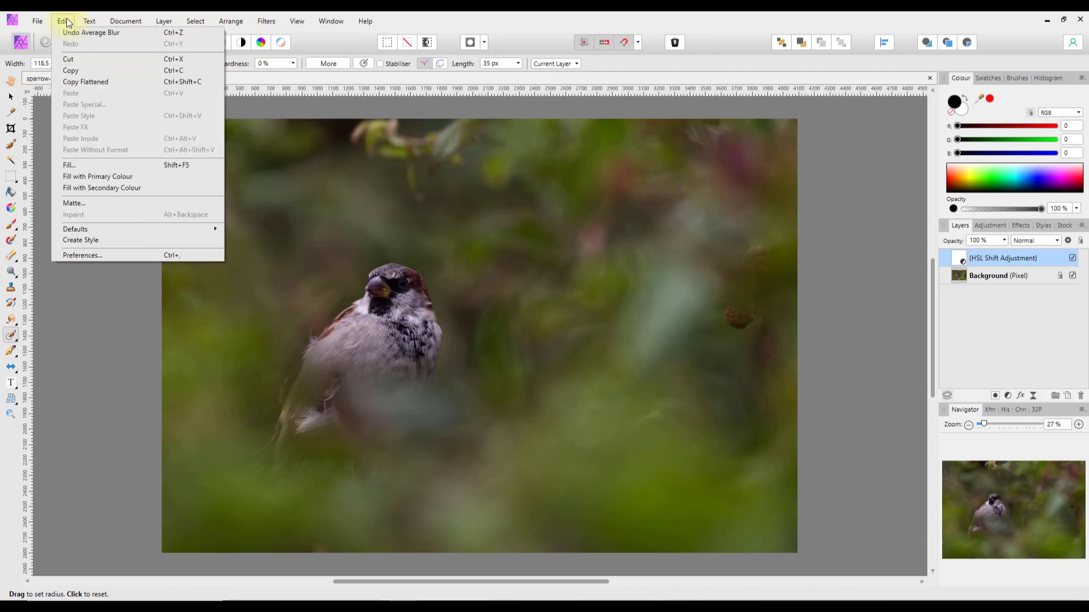
click(67, 256)
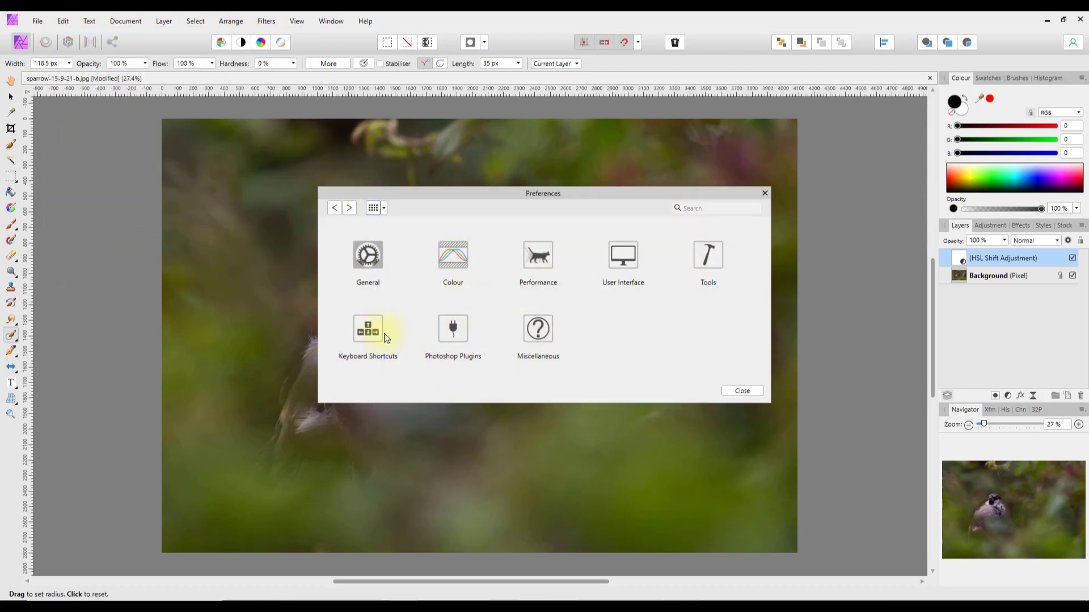
click(377, 331)
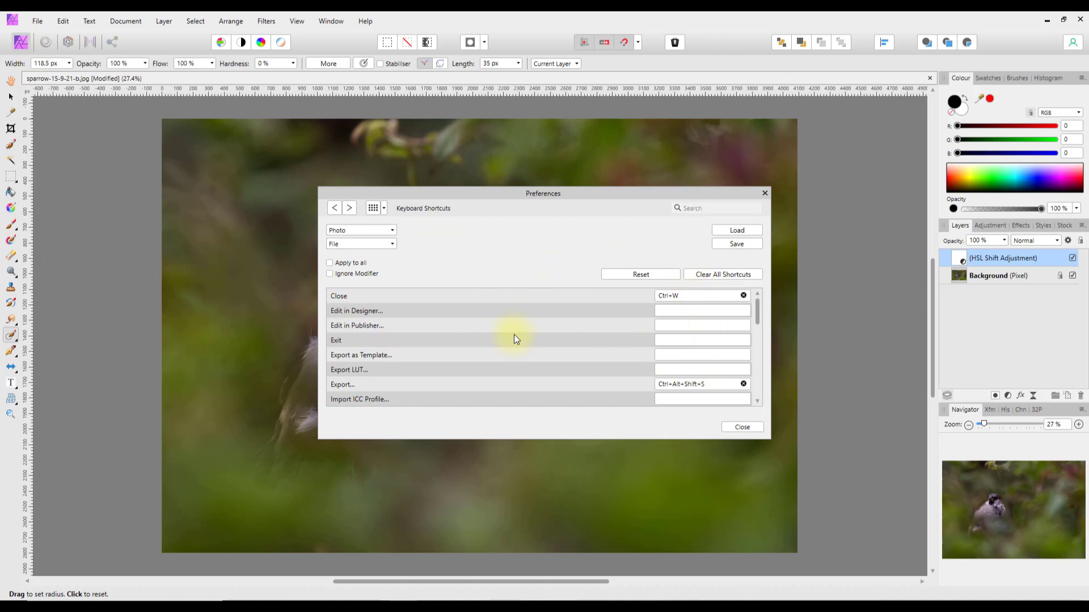
click(389, 243)
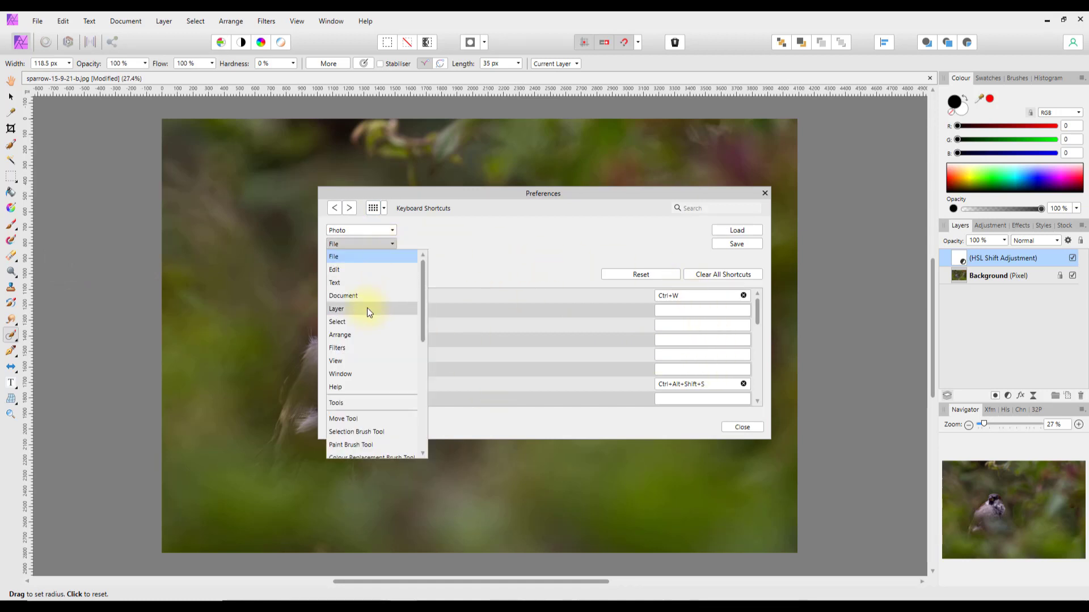
click(344, 350)
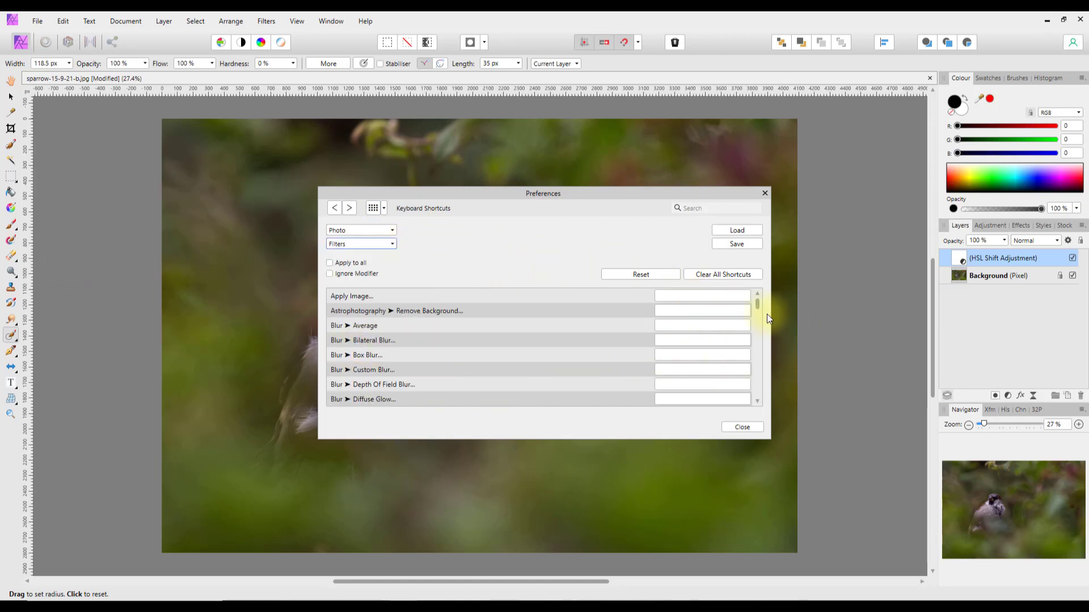
drag(757, 304, 759, 313)
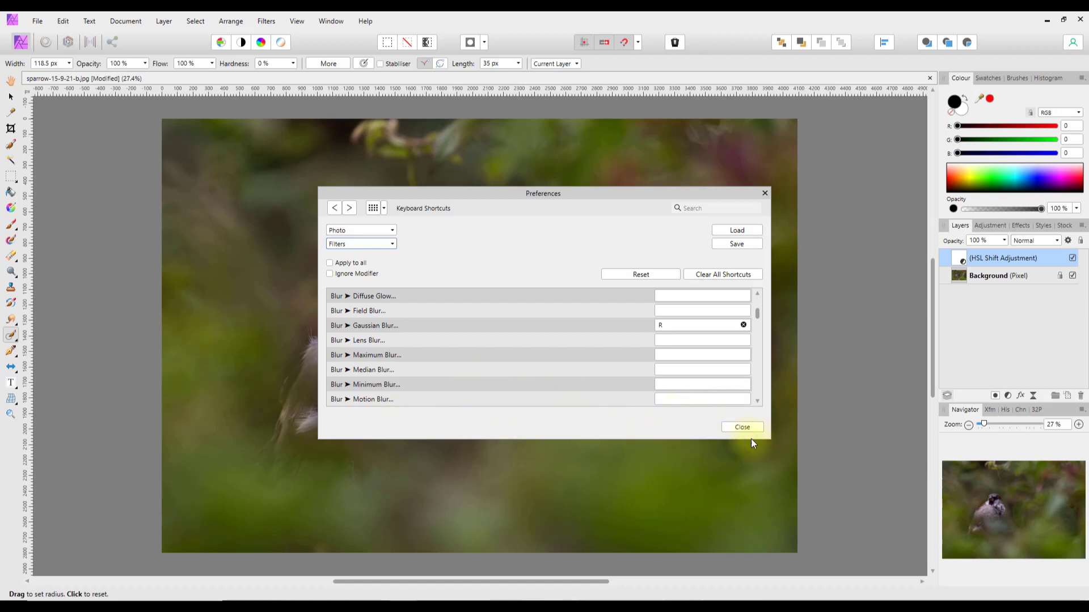
click(741, 426)
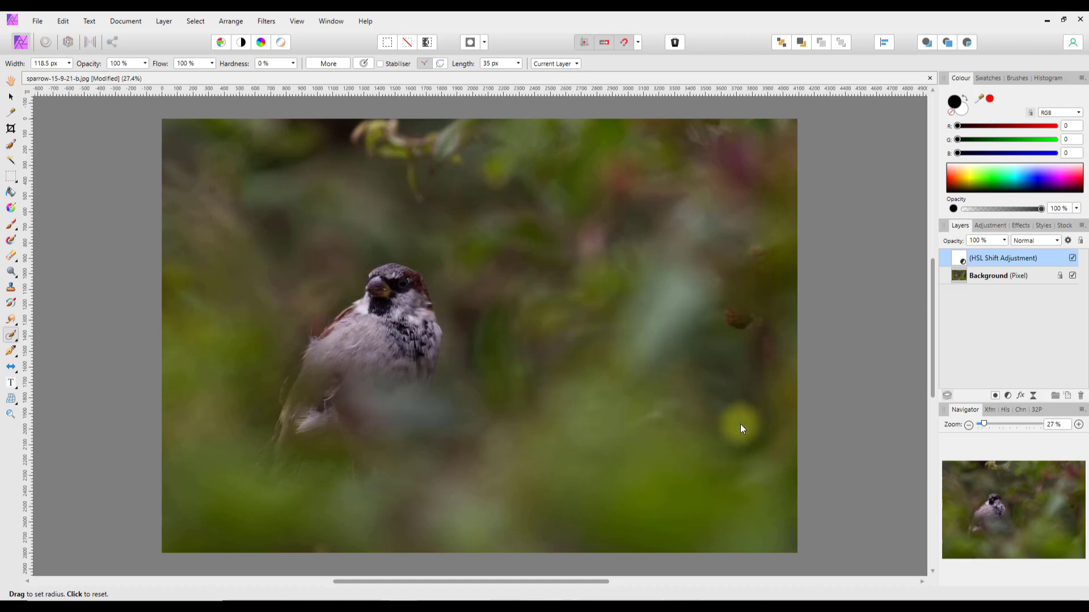
click(264, 21)
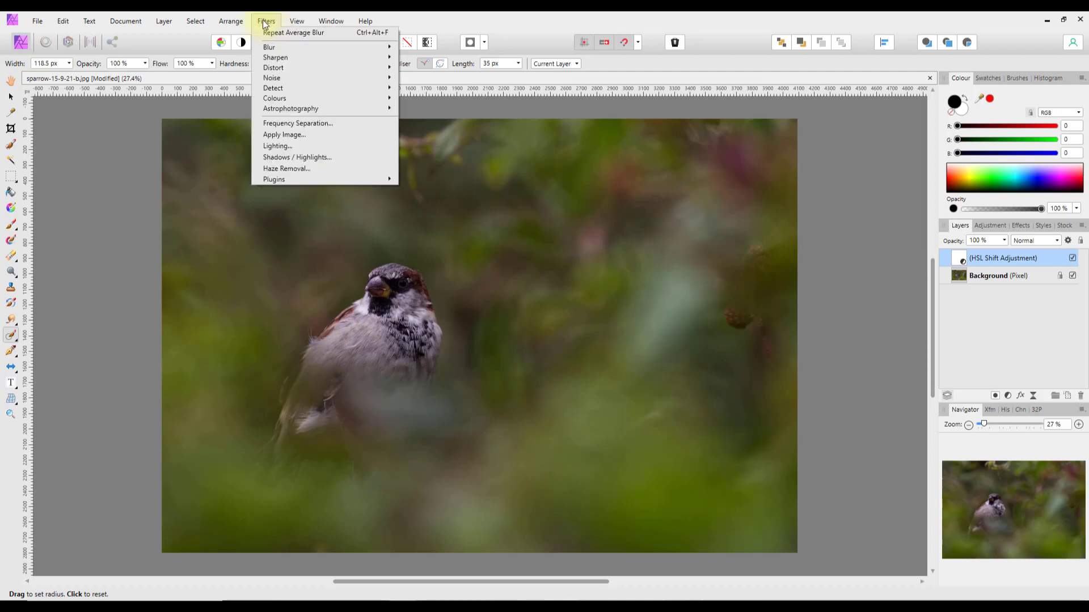
mouse_move(392, 45)
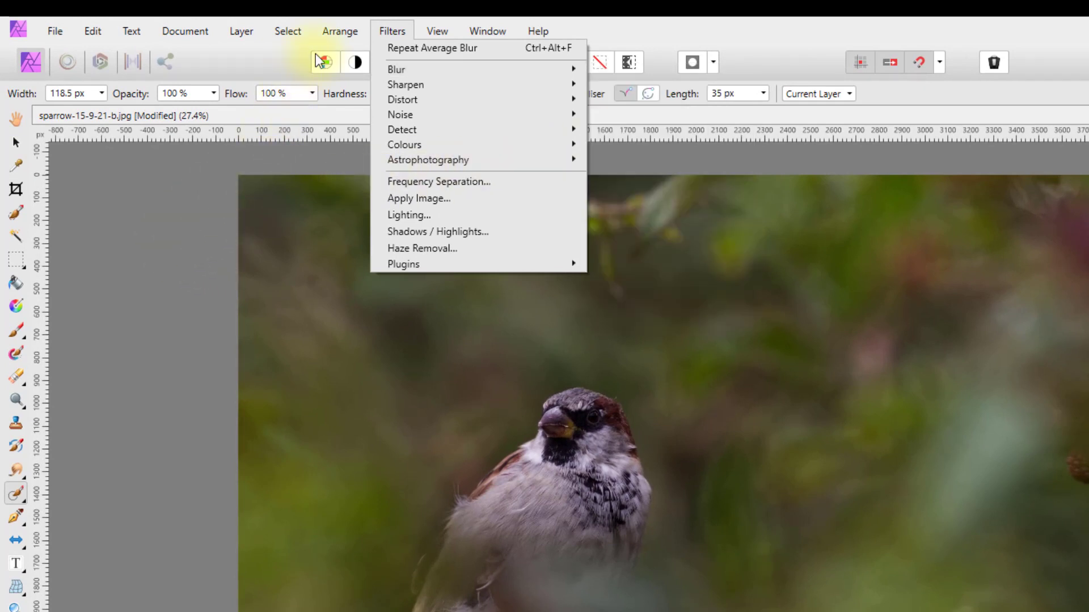
mouse_move(293, 32)
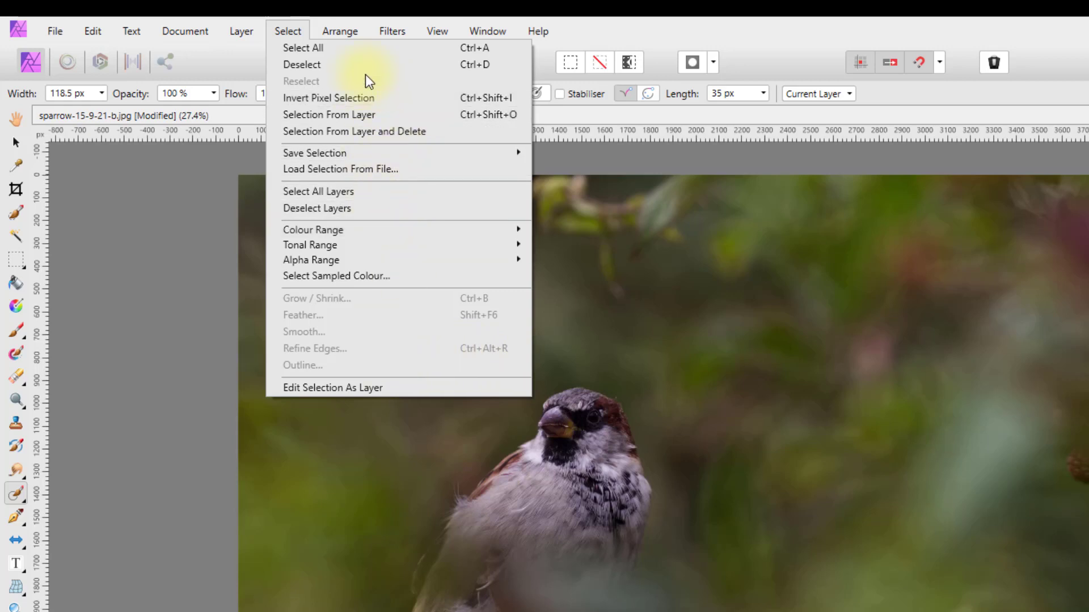
click(291, 32)
click(251, 32)
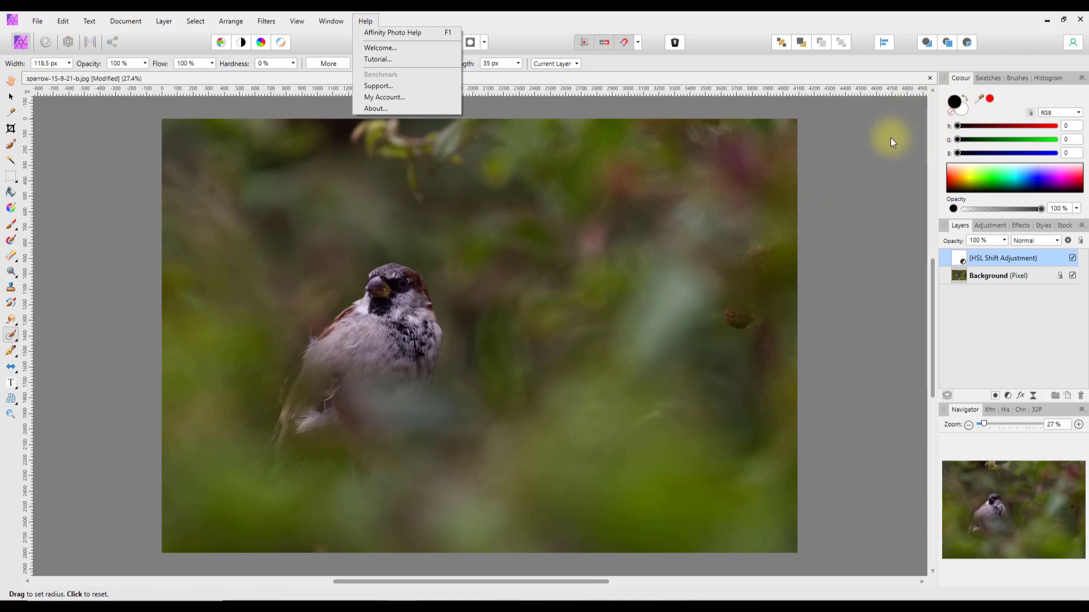
click(744, 26)
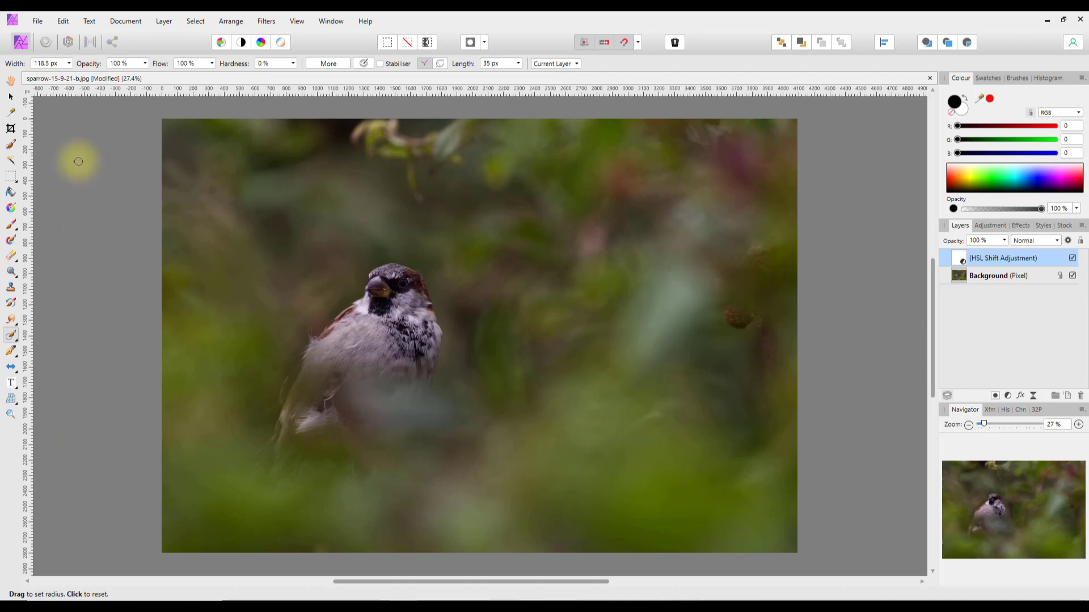
Examine the Keyboard Shortcuts preferences for the Photo persona's File commands, including the load, save, reset and clear options, and close them.
click(63, 21)
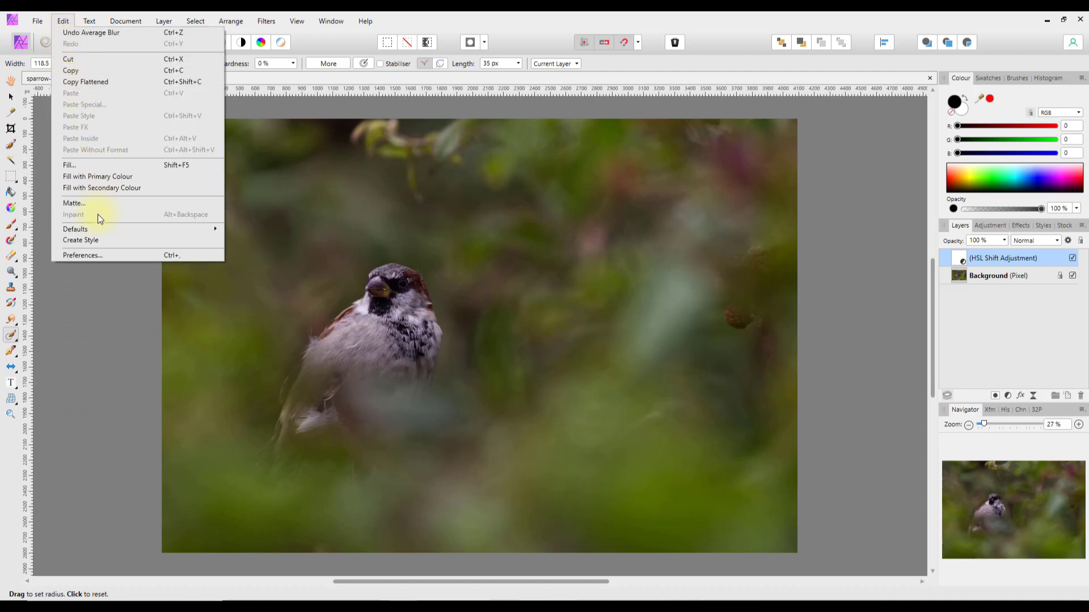
click(91, 255)
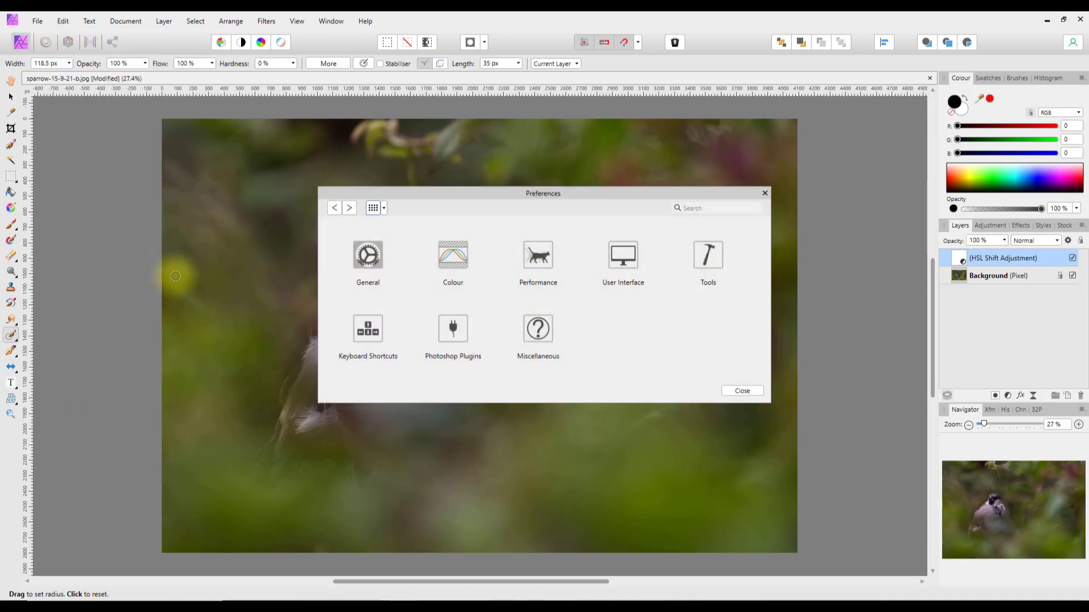
click(368, 341)
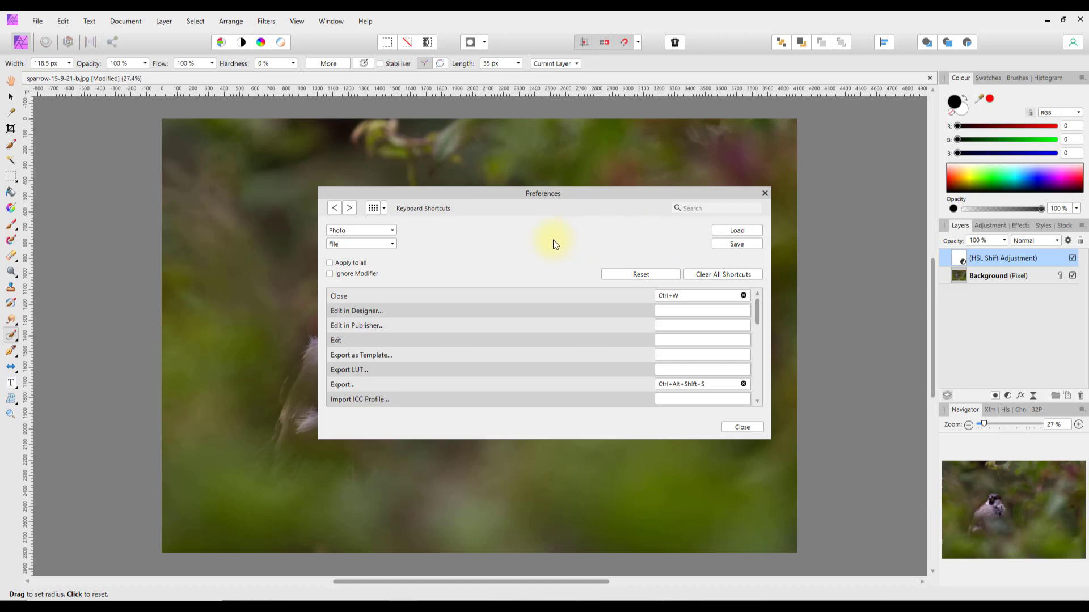
click(765, 195)
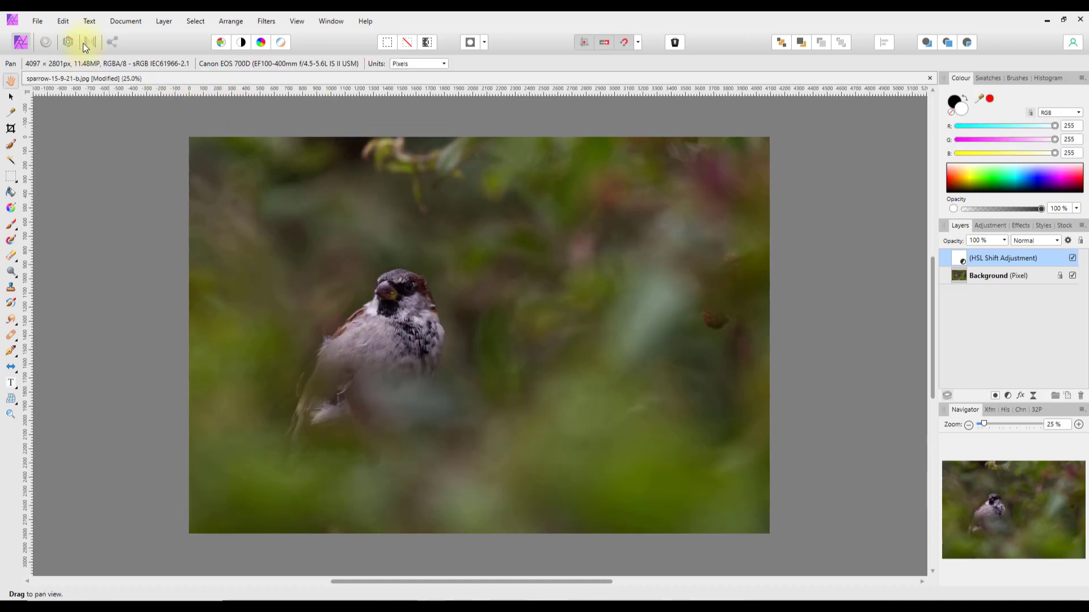
Try the Dark UI style in the User Interface preferences and switch back to the Light style.
click(63, 20)
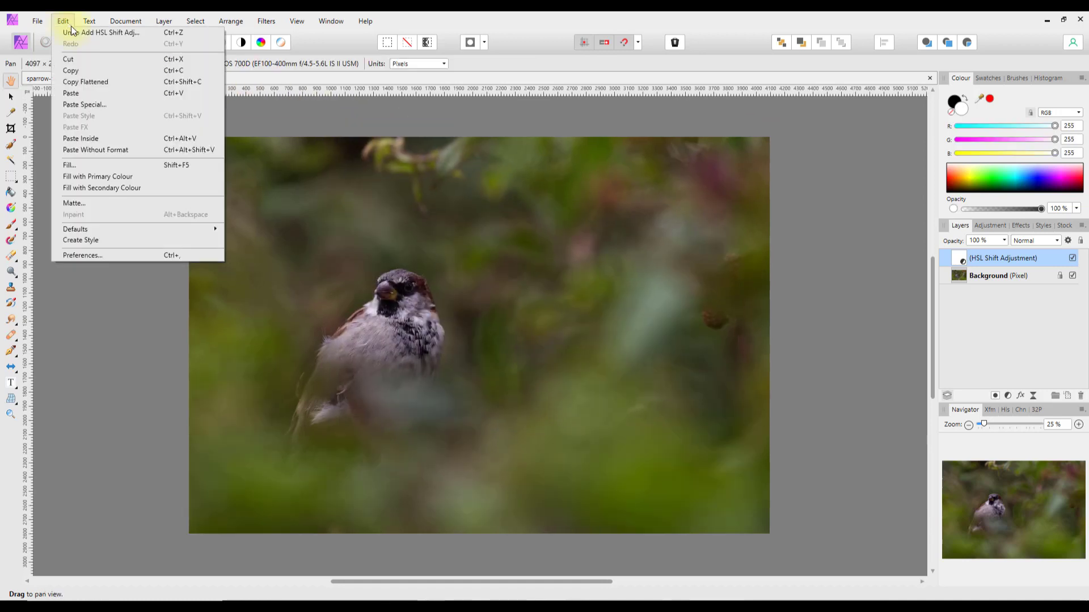
click(67, 257)
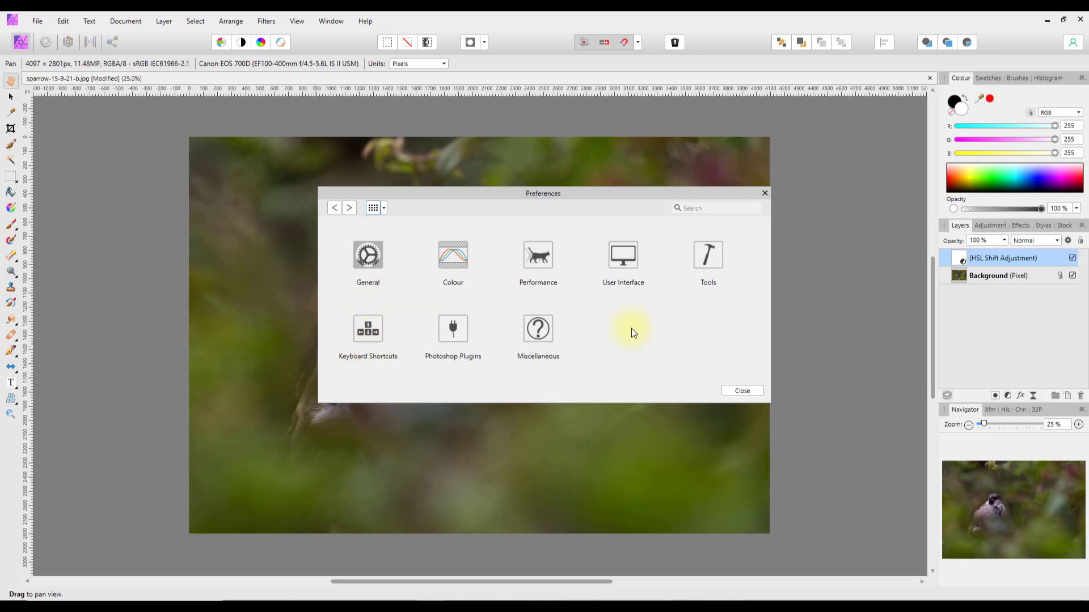
click(623, 258)
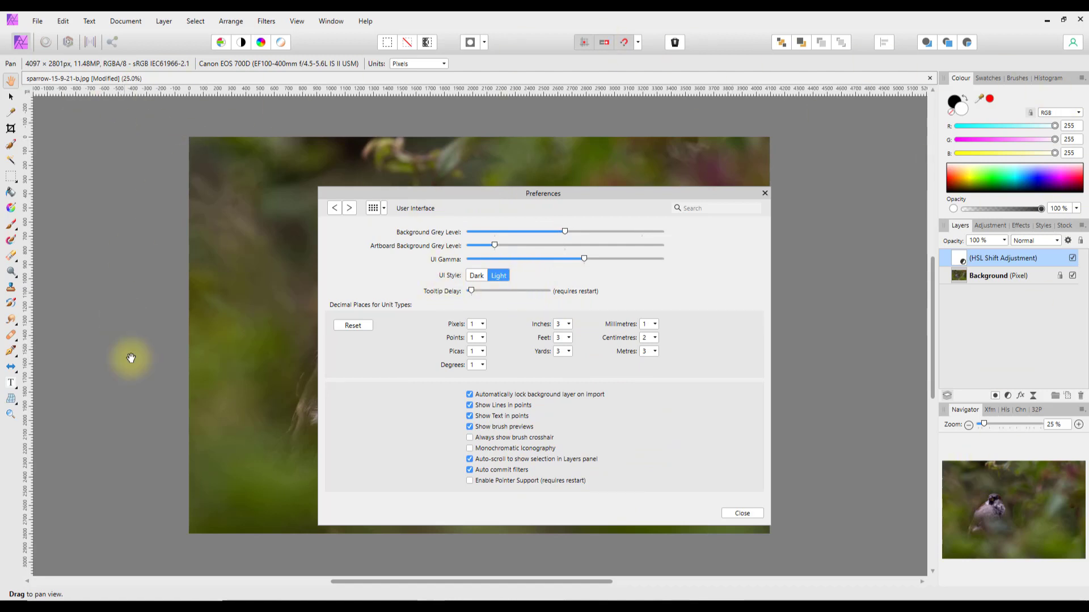
click(473, 275)
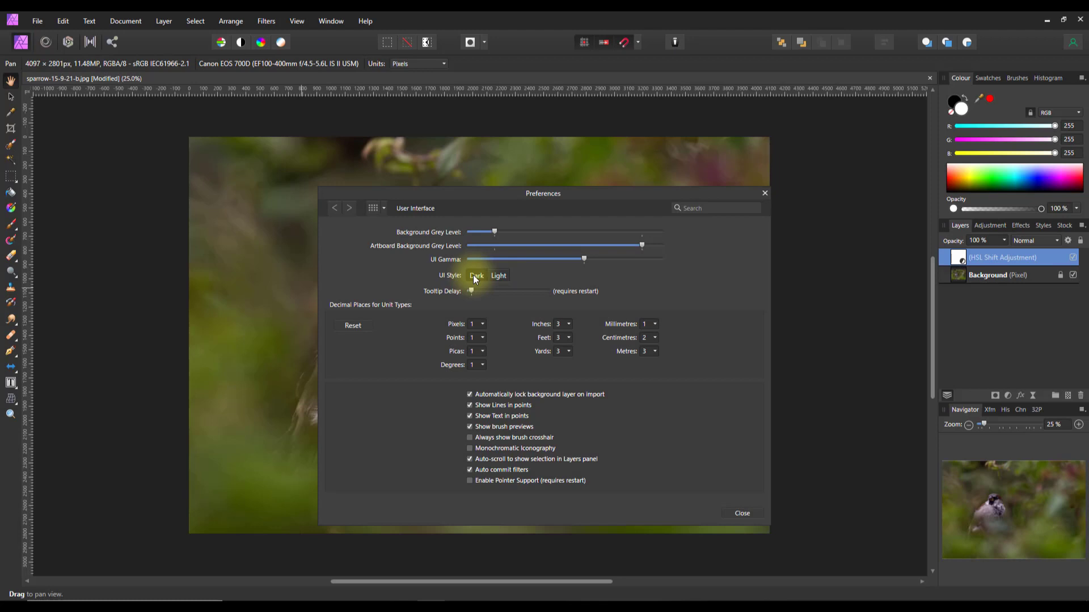
click(502, 275)
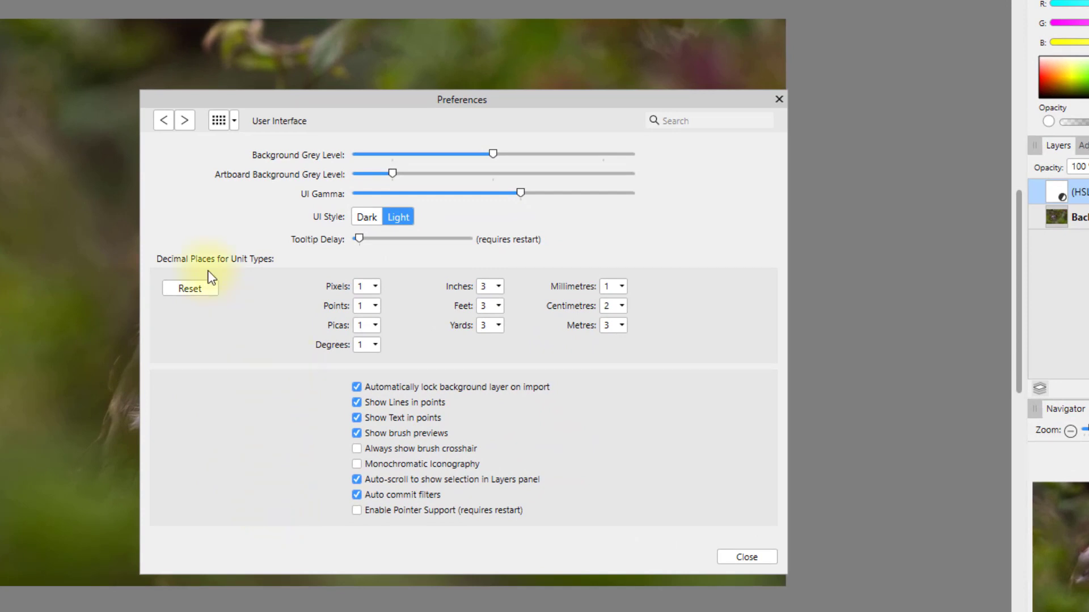
Examine the General and Tools pages of the preferences and close the preferences.
click(234, 121)
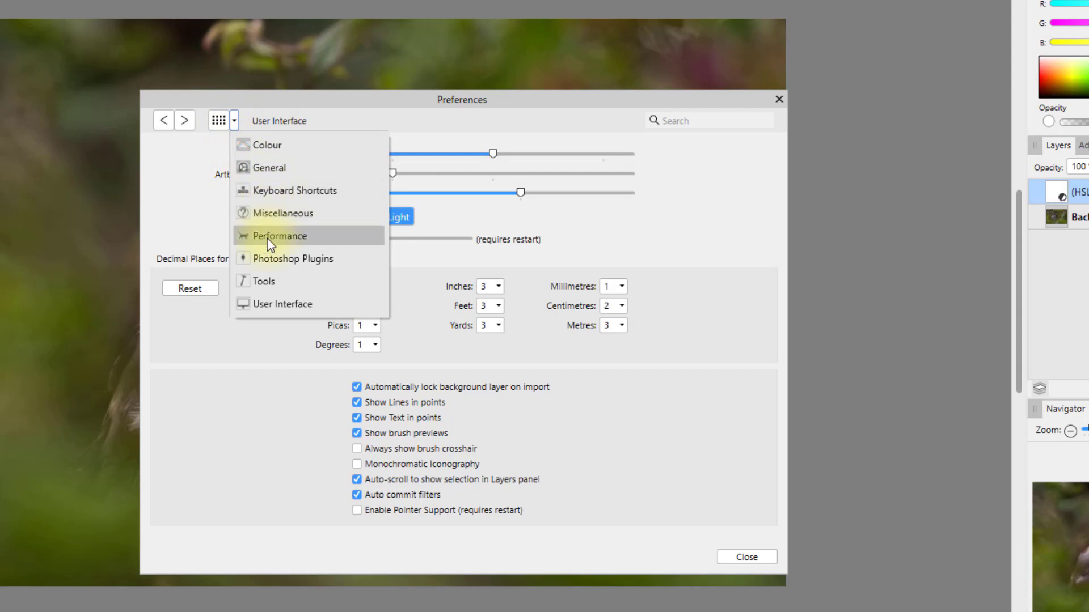
click(276, 170)
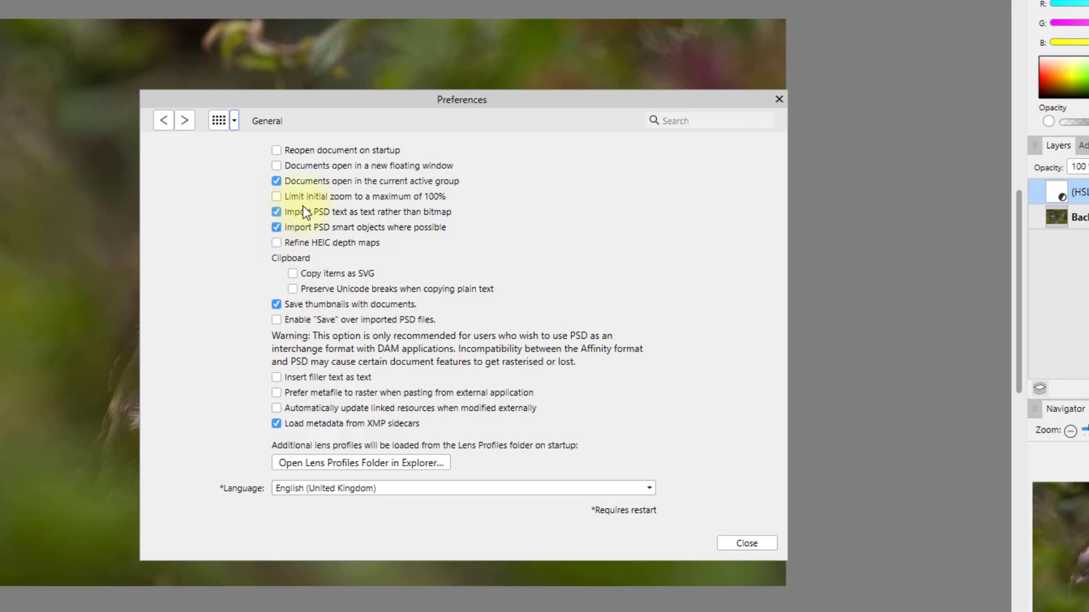
click(237, 122)
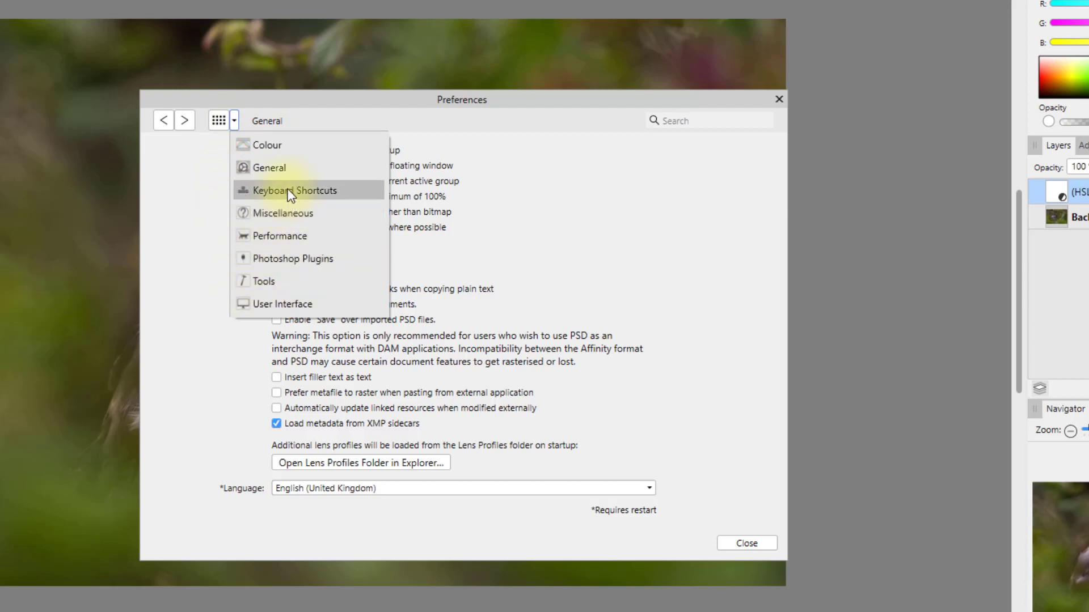
click(271, 284)
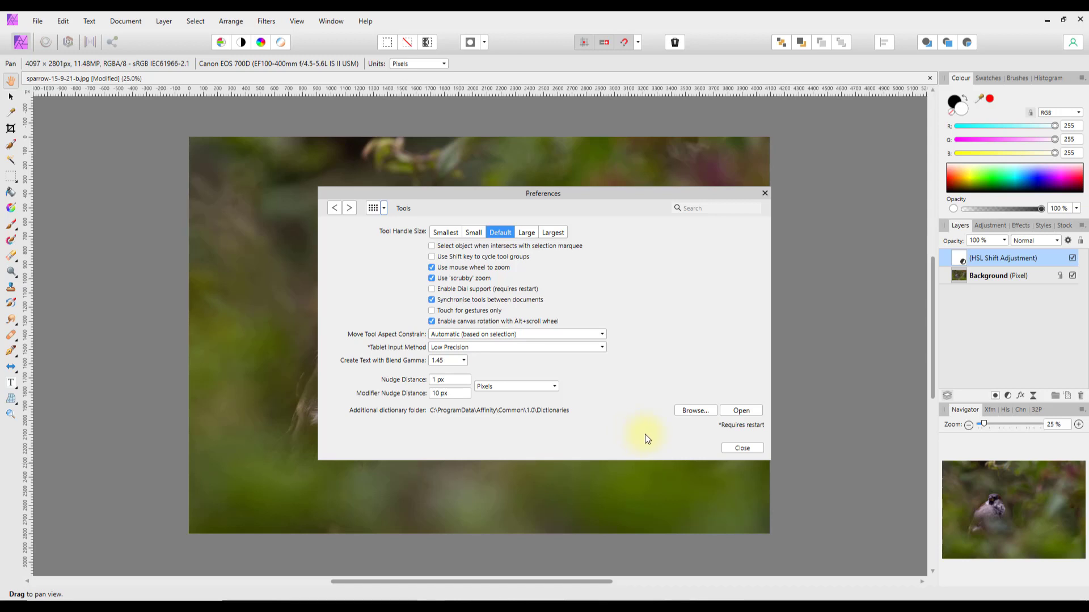
click(740, 449)
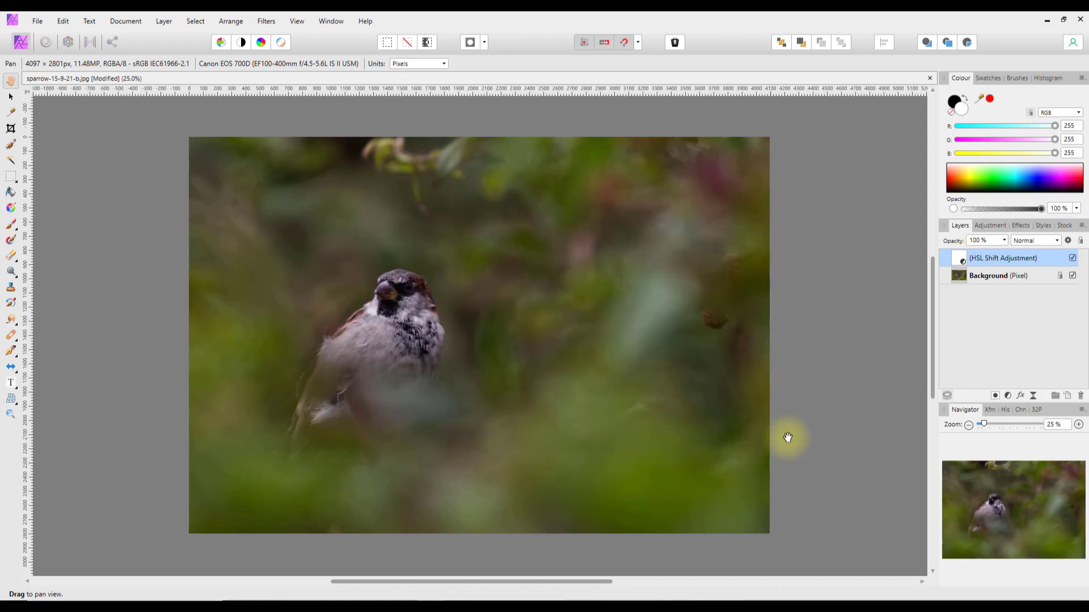